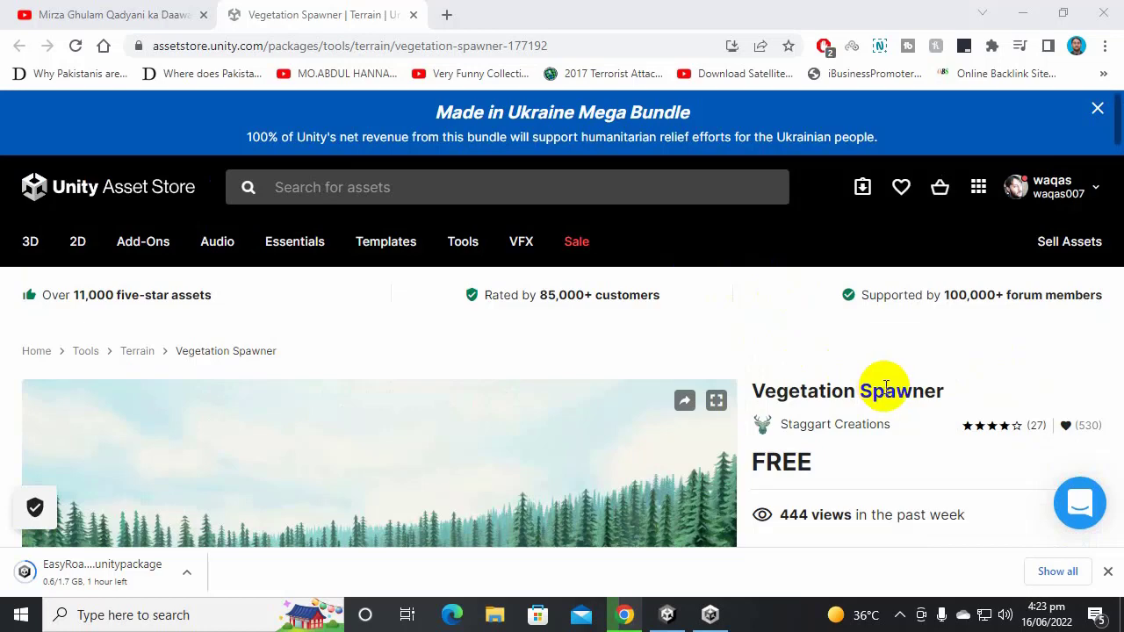
Step: Add the free Vegetation Spawner package to My Assets, accept the Asset Store terms and open it in Unity
scroll(753, 364, down, 3)
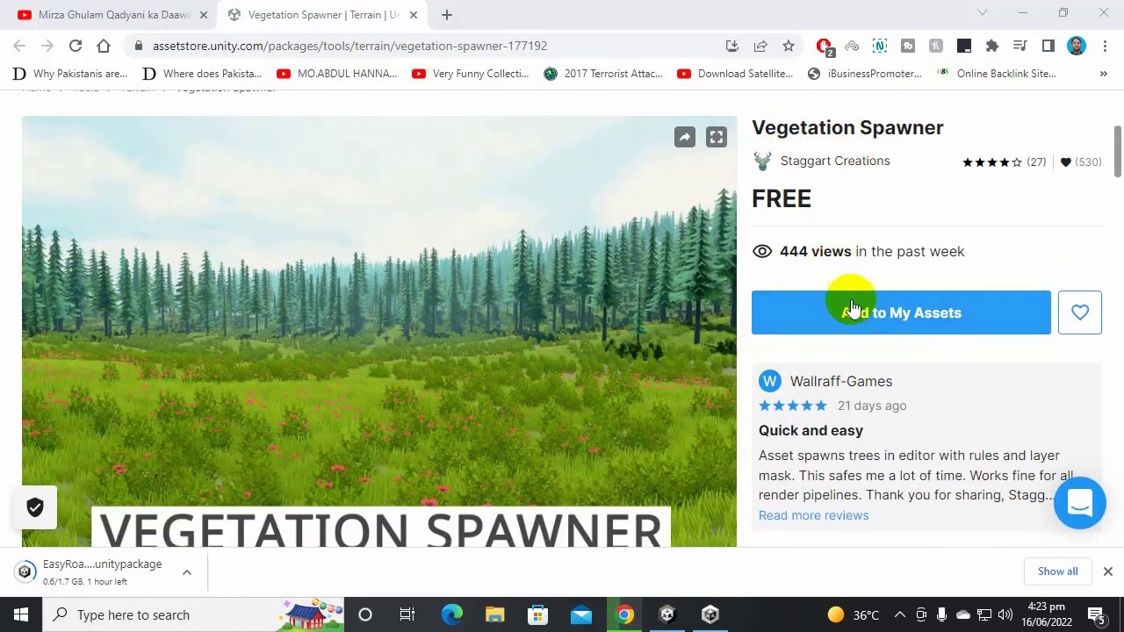
click(893, 309)
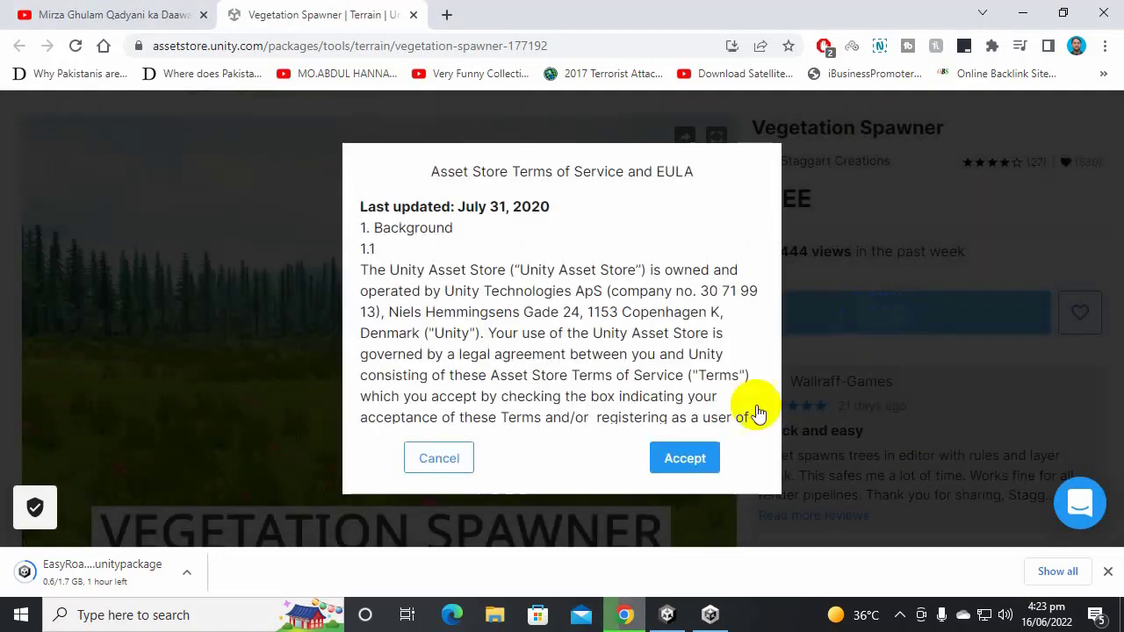
click(699, 460)
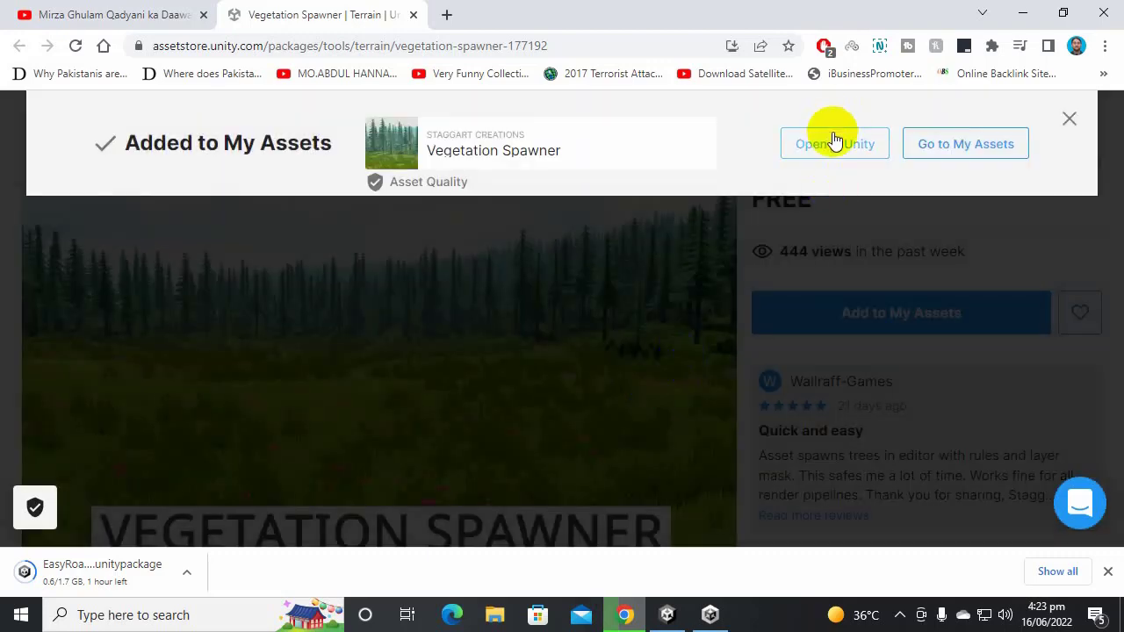
click(834, 143)
click(694, 191)
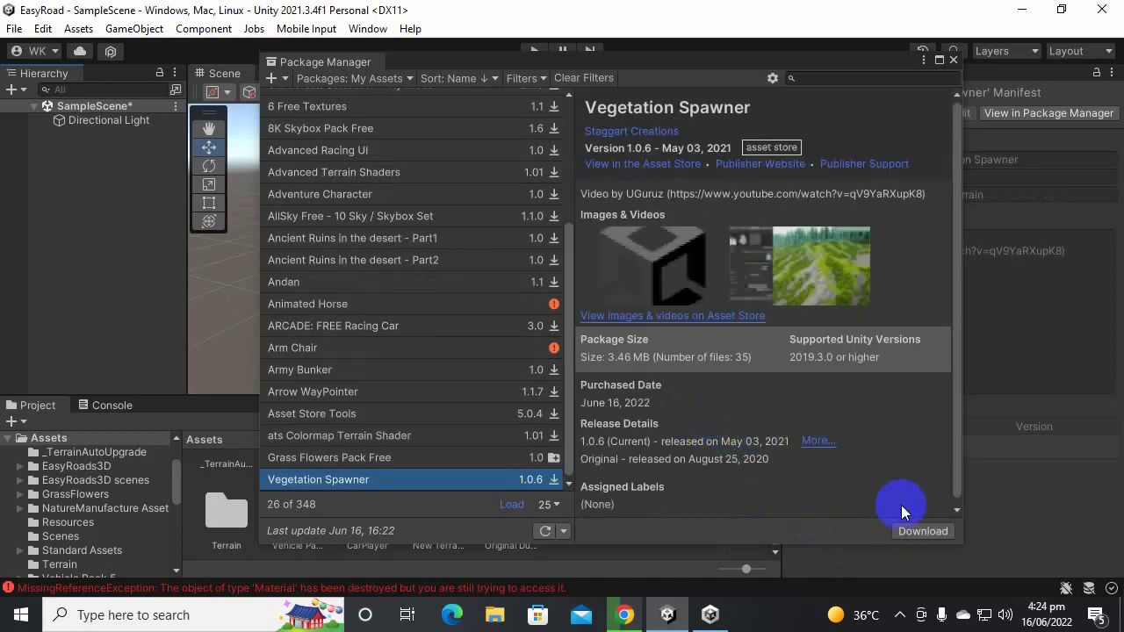
Step: Download Vegetation Spawner 1.0.6, import all of its files into the project and close the Package Manager
click(906, 530)
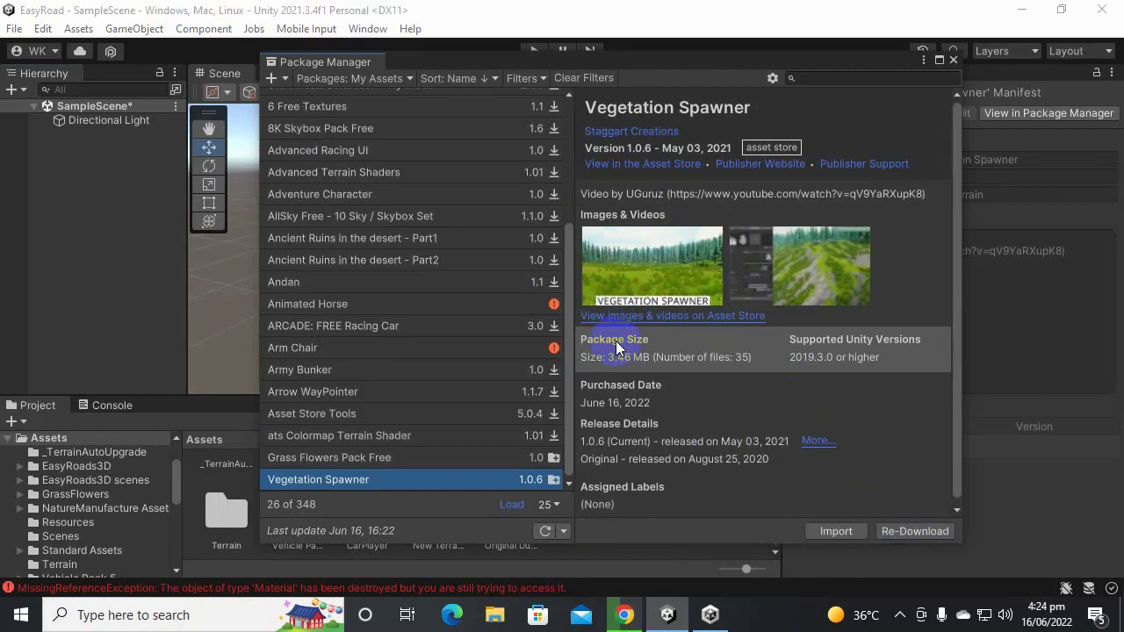
click(813, 533)
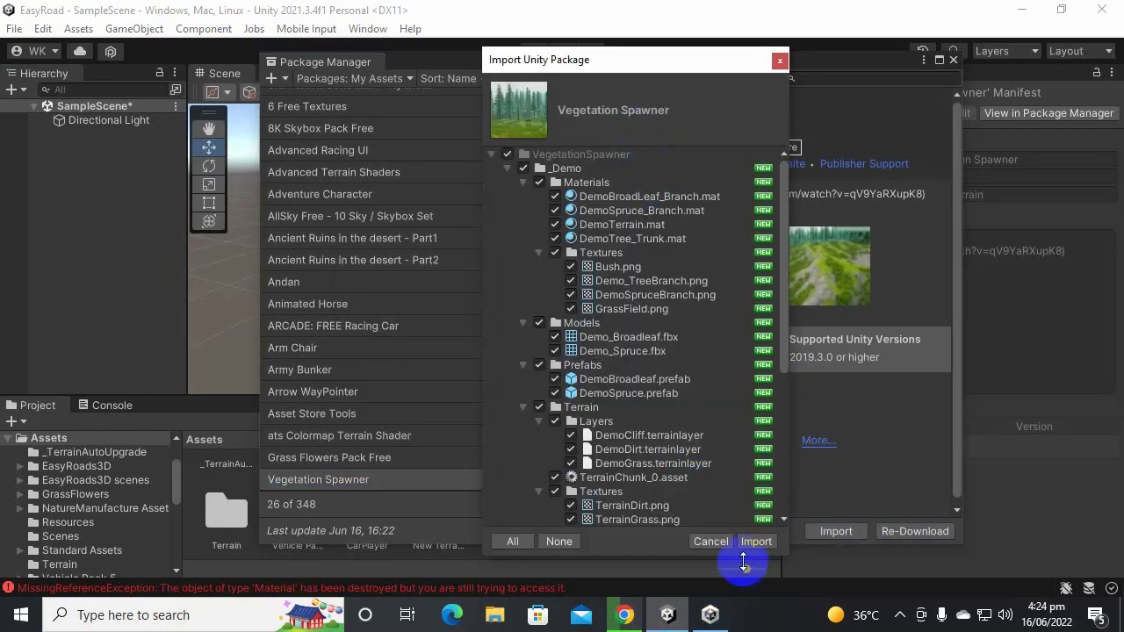
click(756, 542)
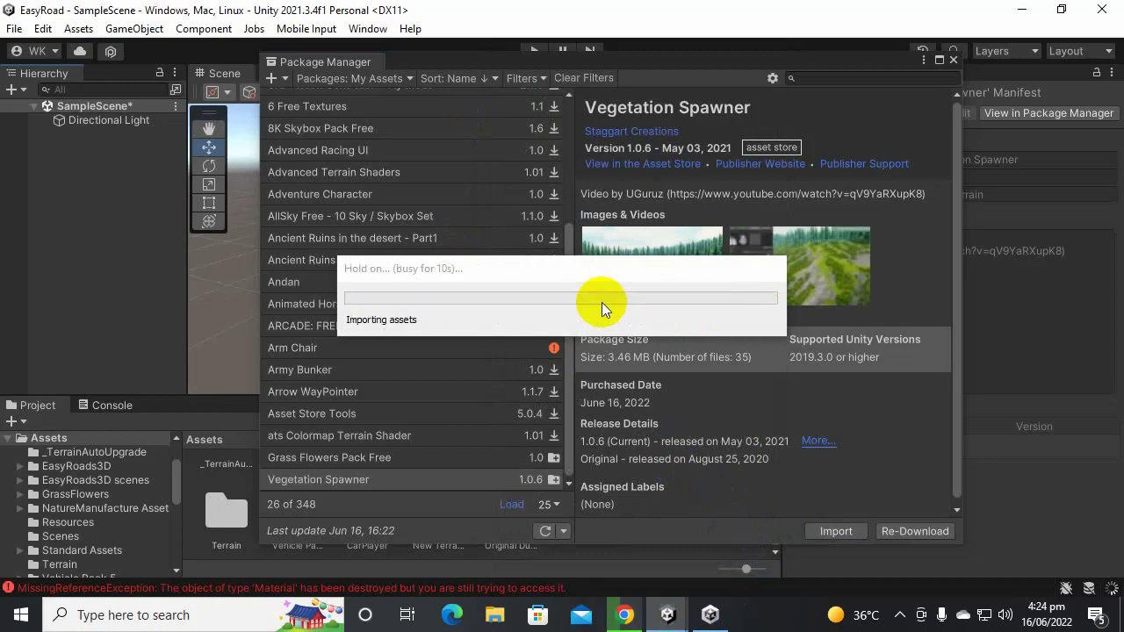
click(953, 60)
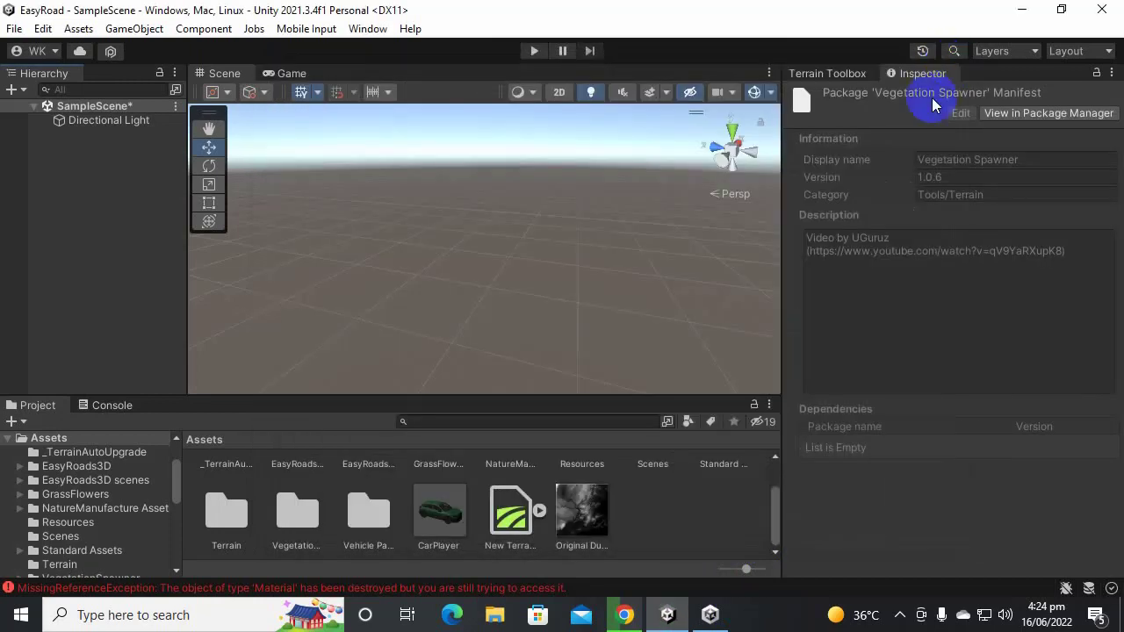
Step: Create a Terrain object in SampleScene and frame it in the Scene view
scroll(681, 530, up, 2)
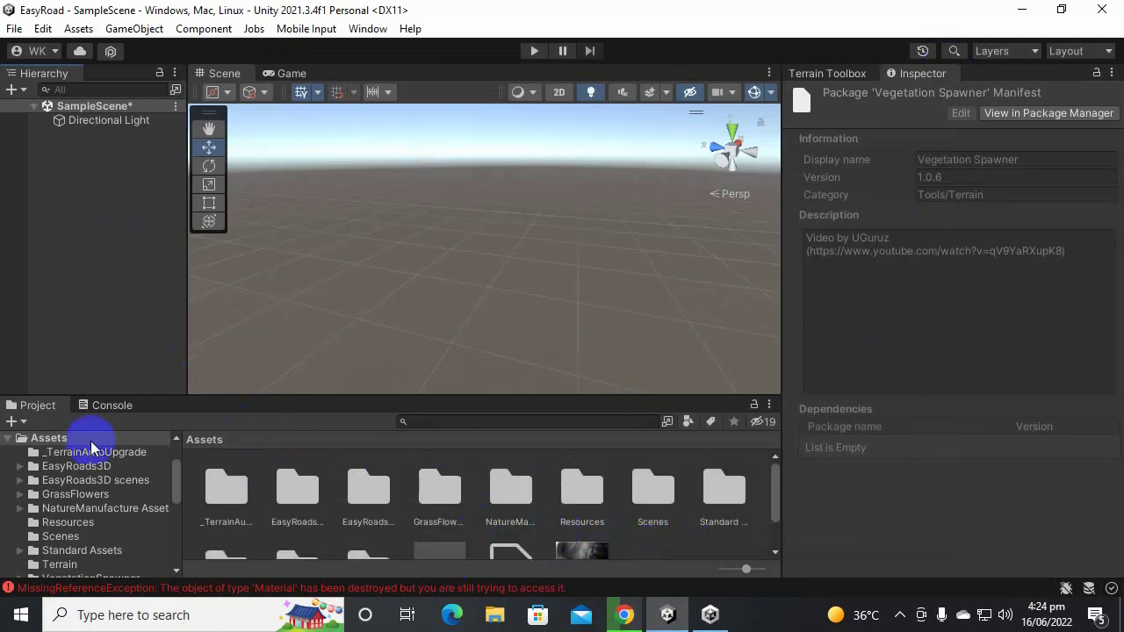
click(96, 155)
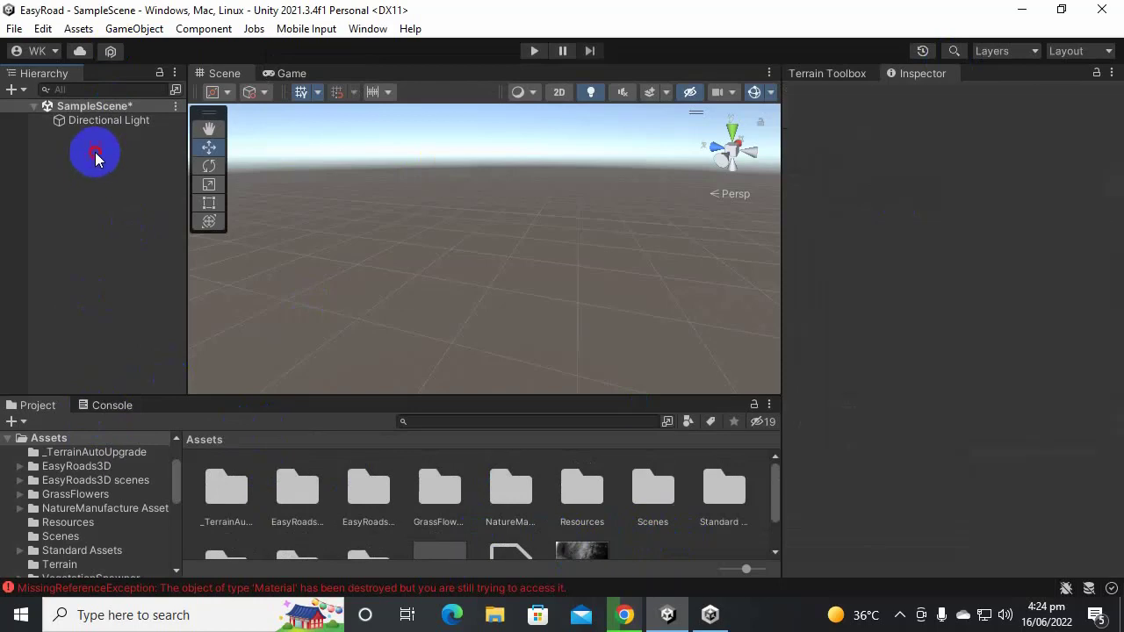
right_click(94, 149)
mouse_move(146, 372)
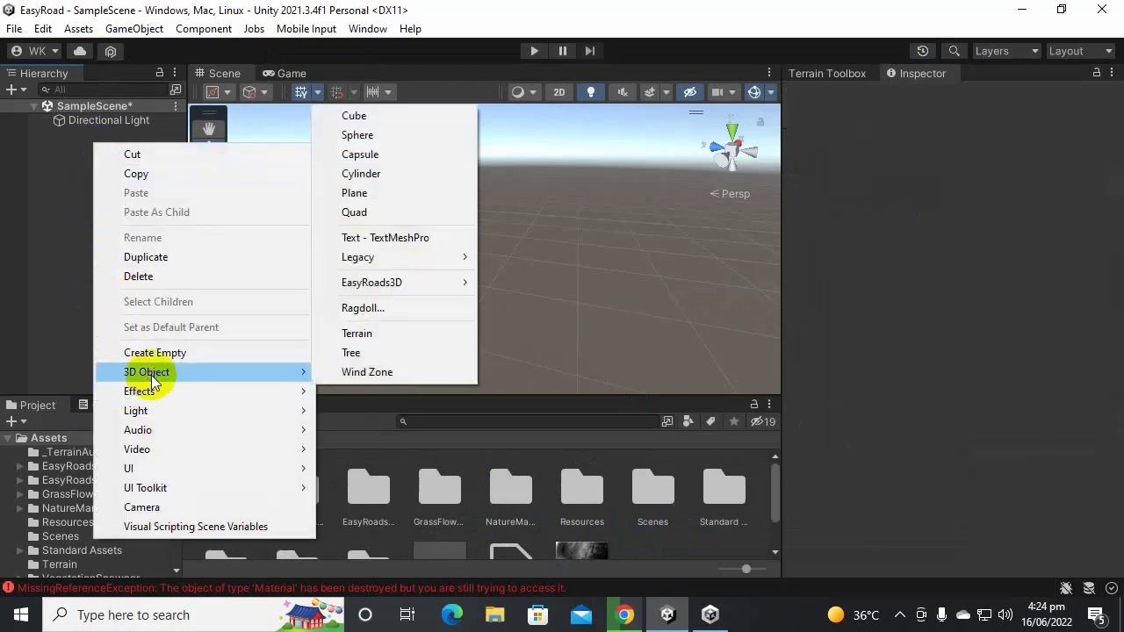
click(395, 333)
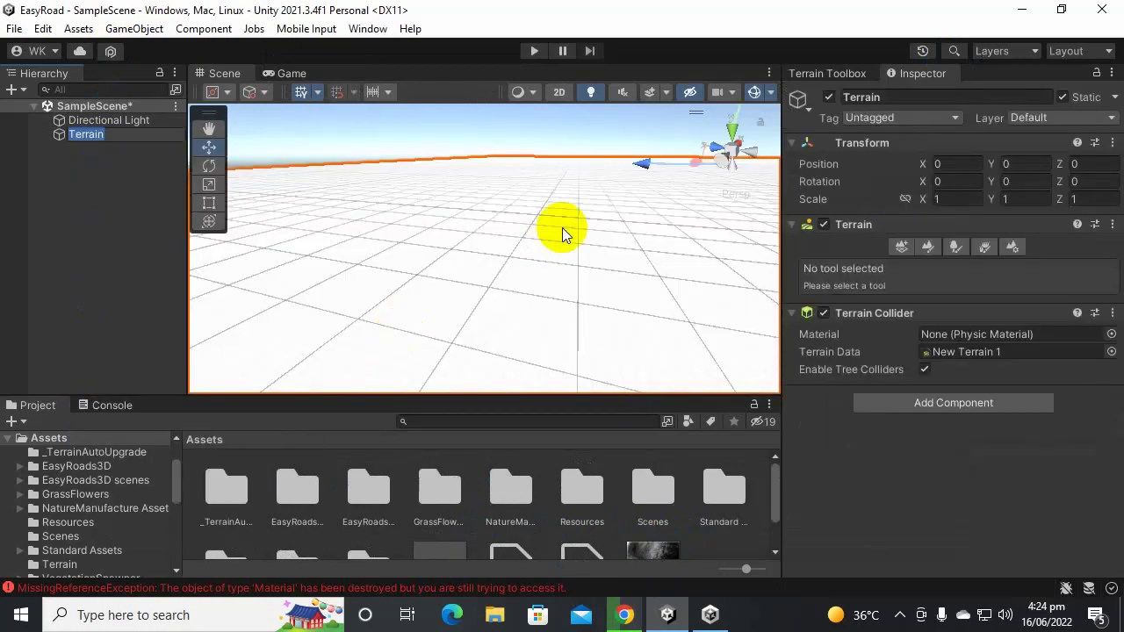
key(f)
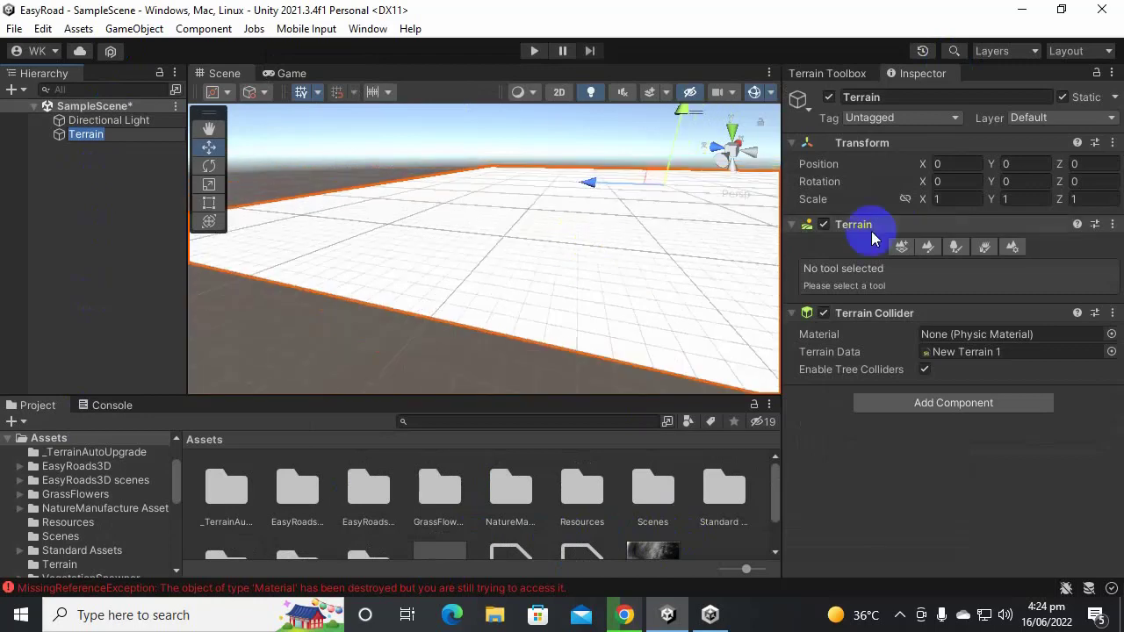
Step: Set the terrain's painting tool to Paint Texture
click(923, 246)
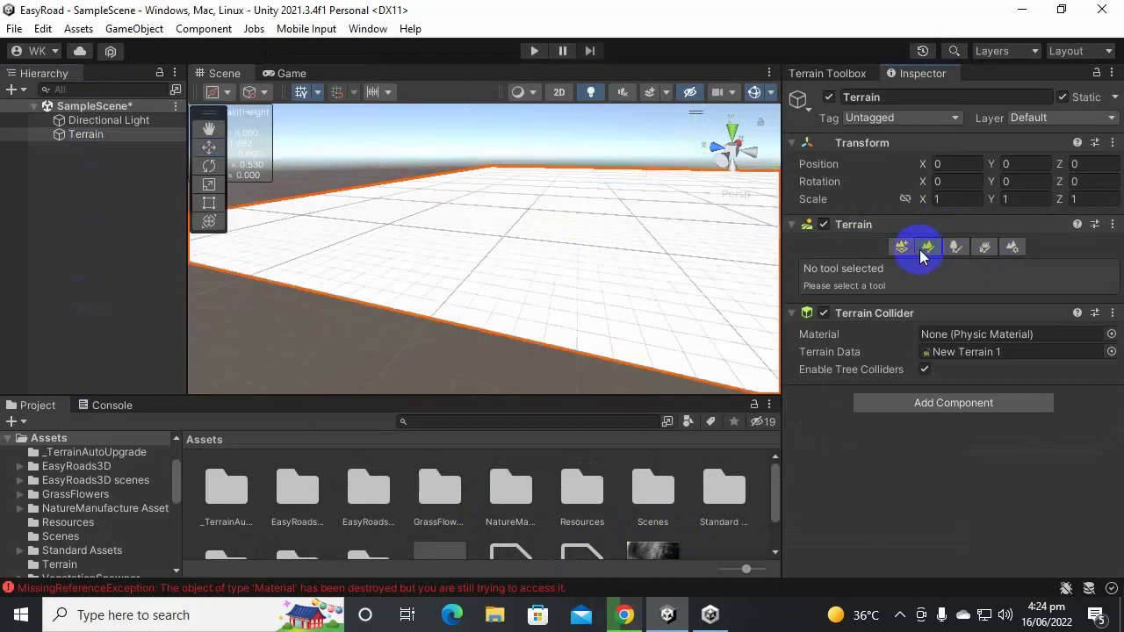
click(937, 266)
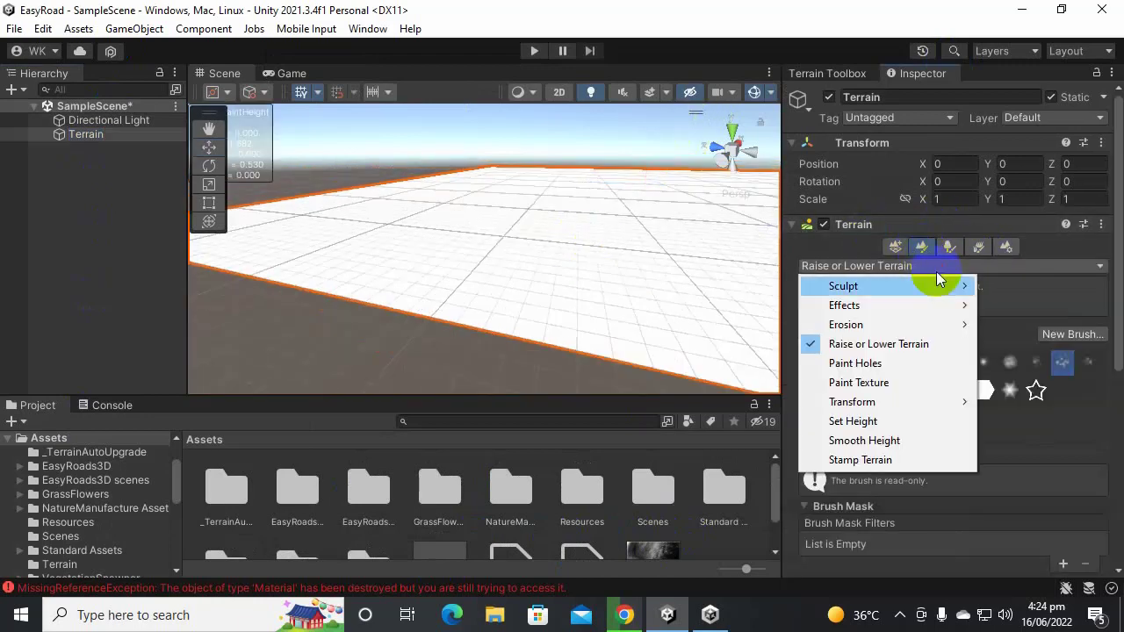
click(917, 381)
Step: Create a new terrain layer from the Grass (Hill) texture to cover the terrain
scroll(984, 434, down, 6)
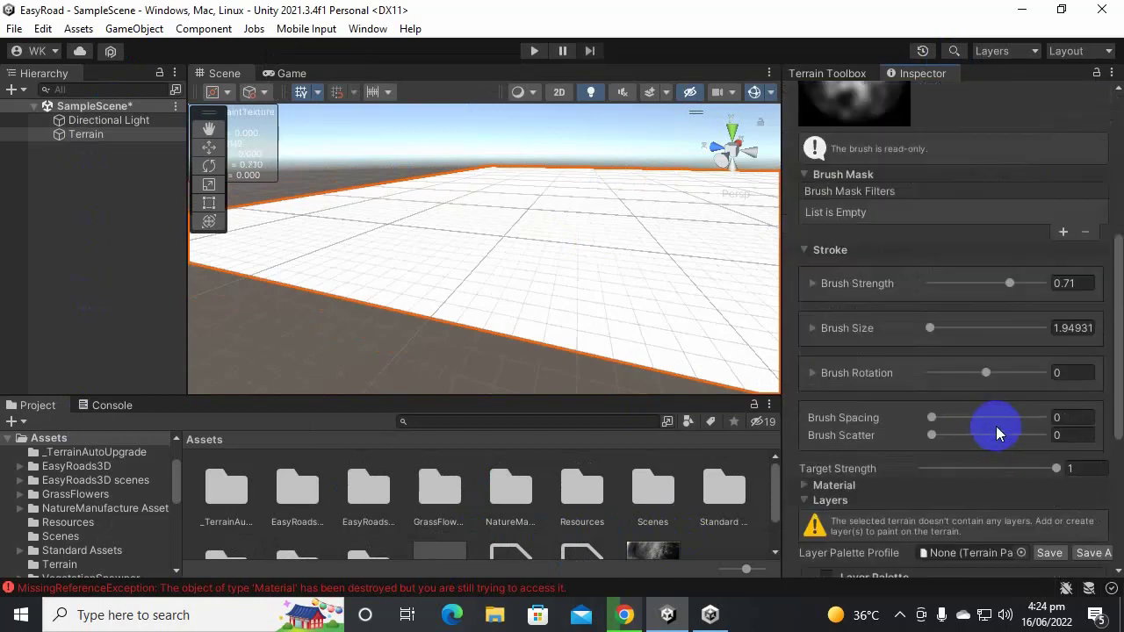
scroll(1006, 427, down, 5)
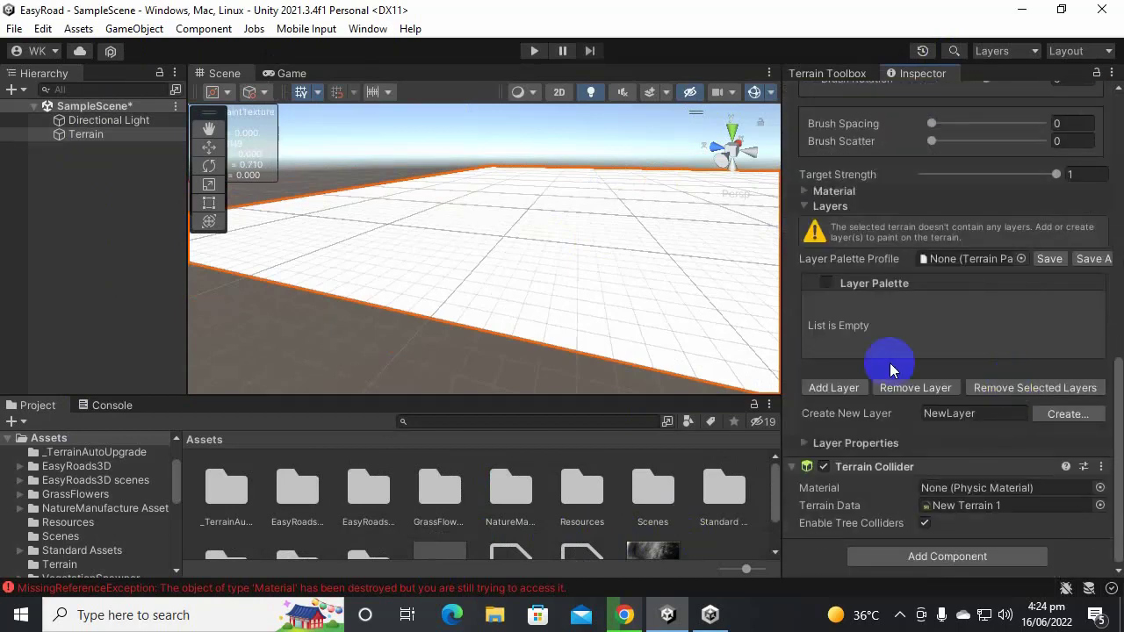
click(829, 384)
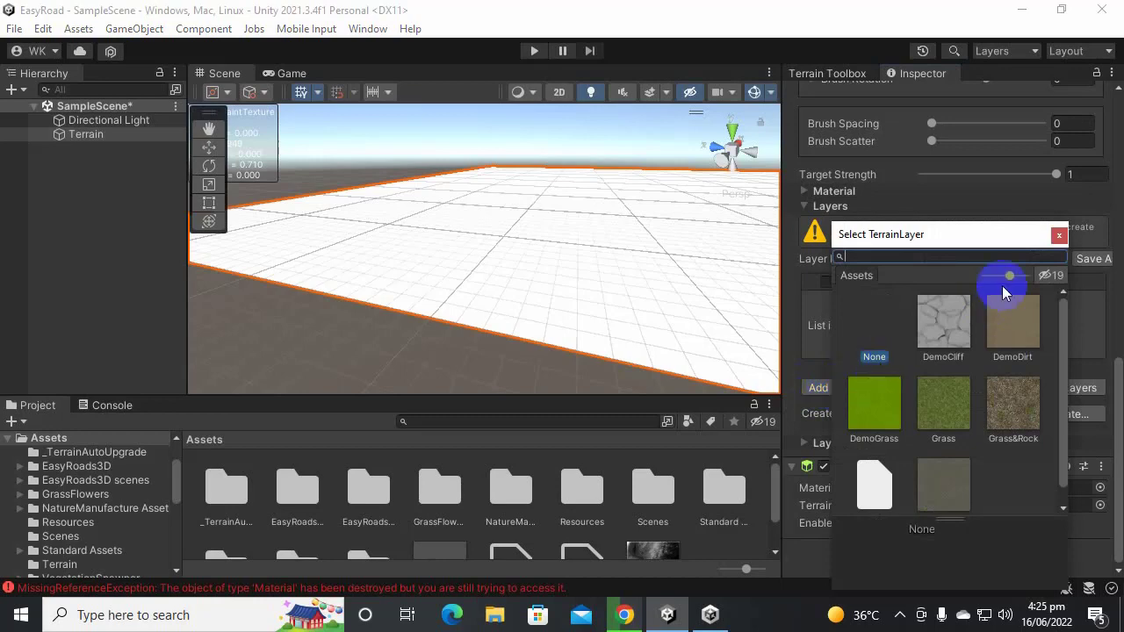
click(1059, 237)
click(1071, 414)
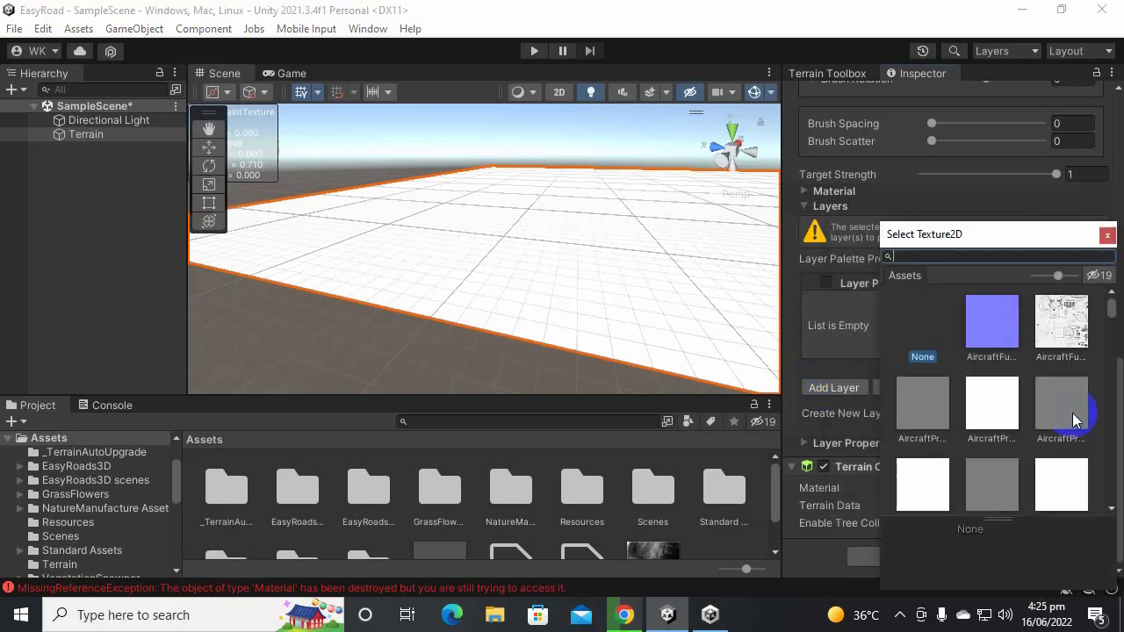
drag(966, 233, 827, 131)
scroll(840, 238, down, 3)
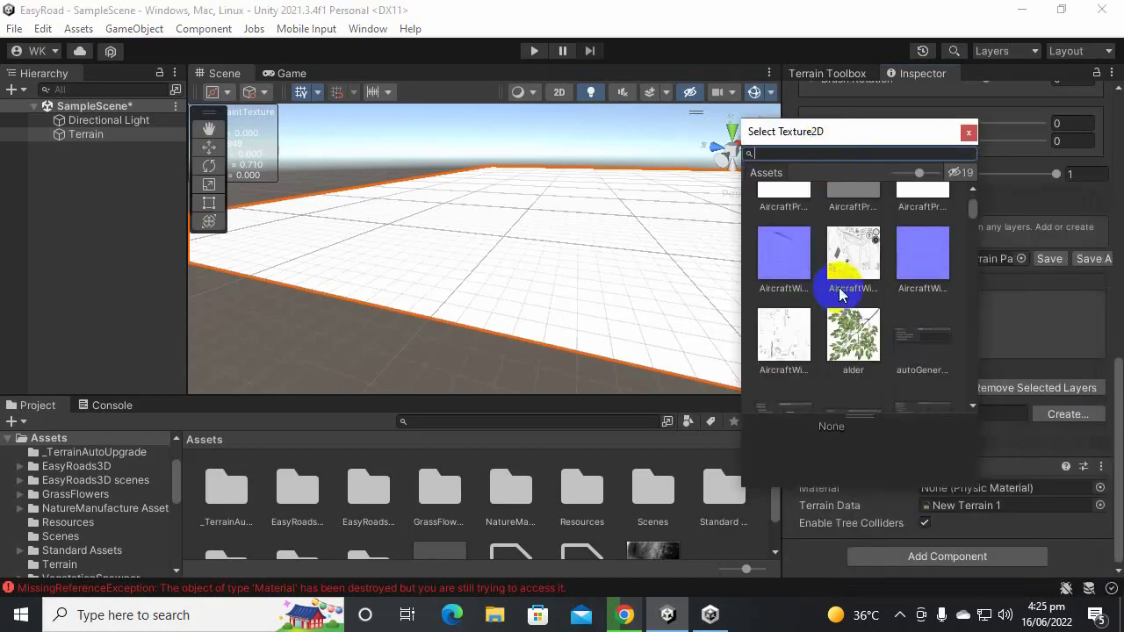
scroll(835, 295, down, 2)
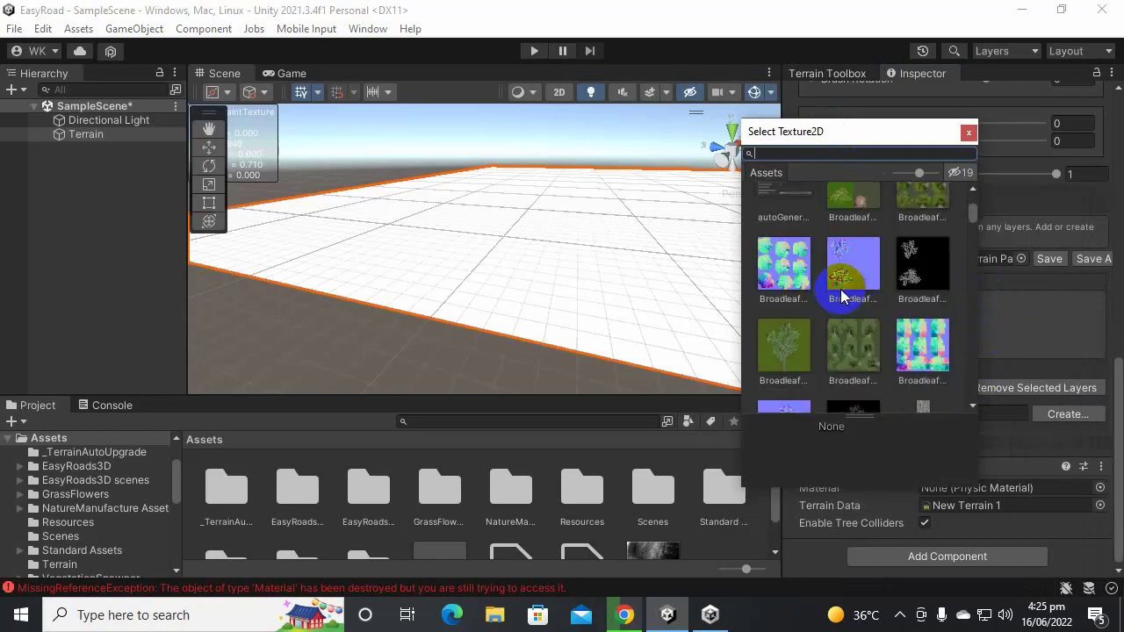
scroll(839, 314, down, 5)
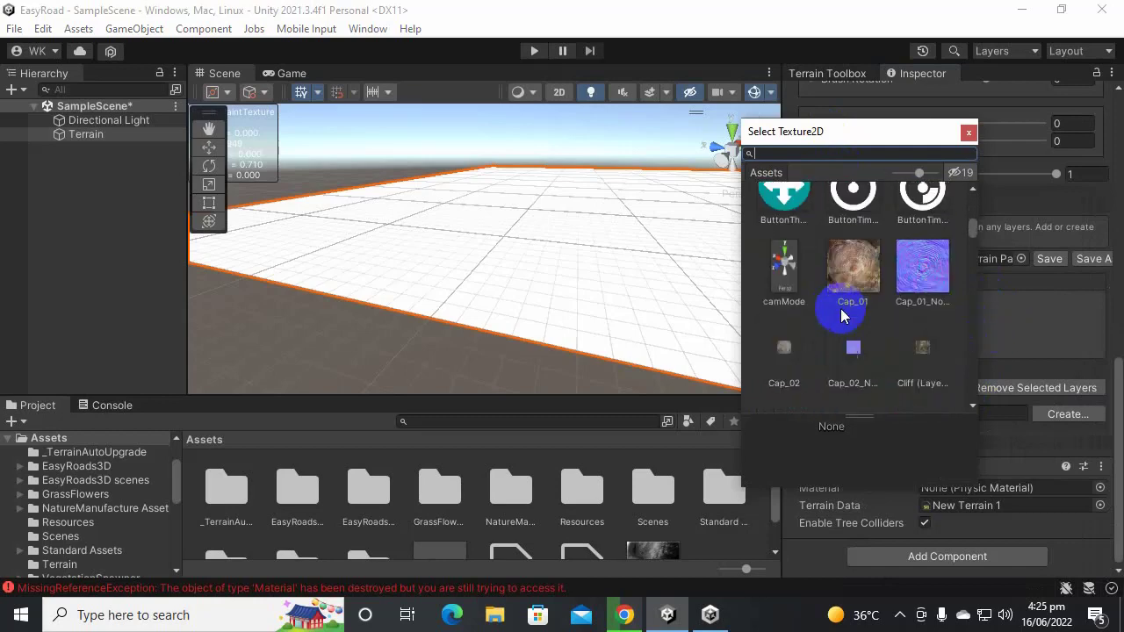
scroll(846, 313, down, 6)
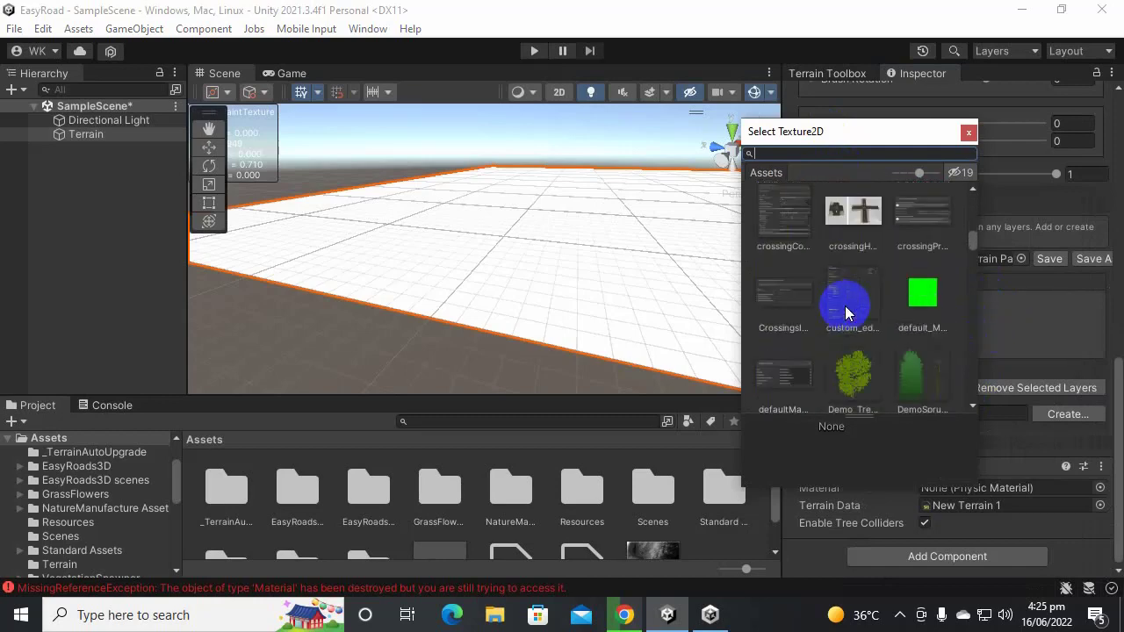
scroll(847, 309, down, 4)
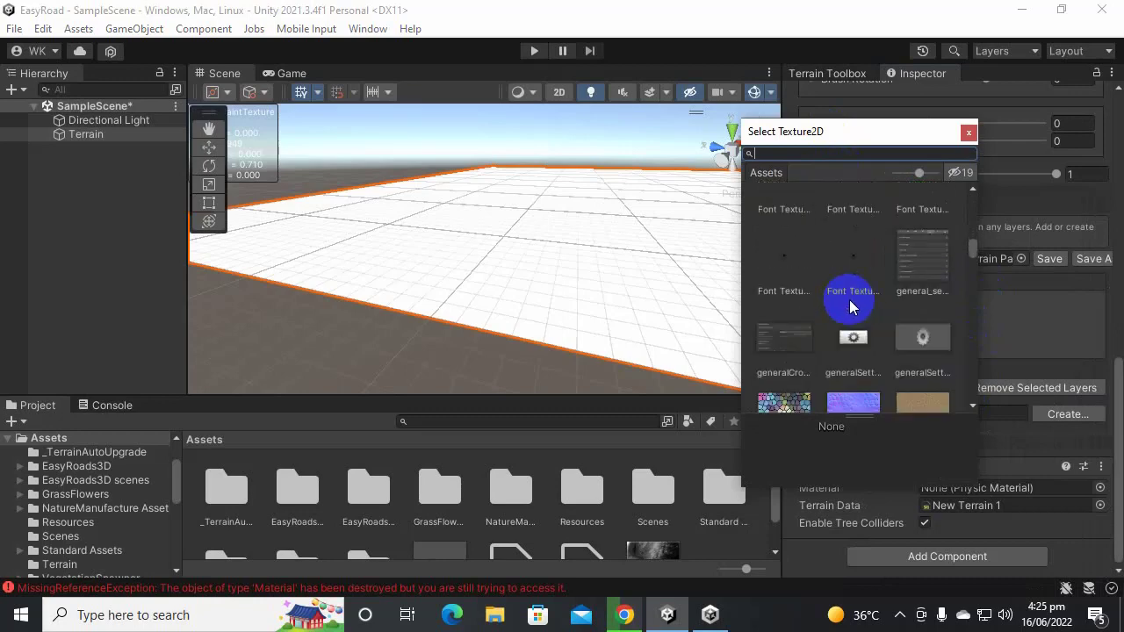
scroll(849, 306, down, 2)
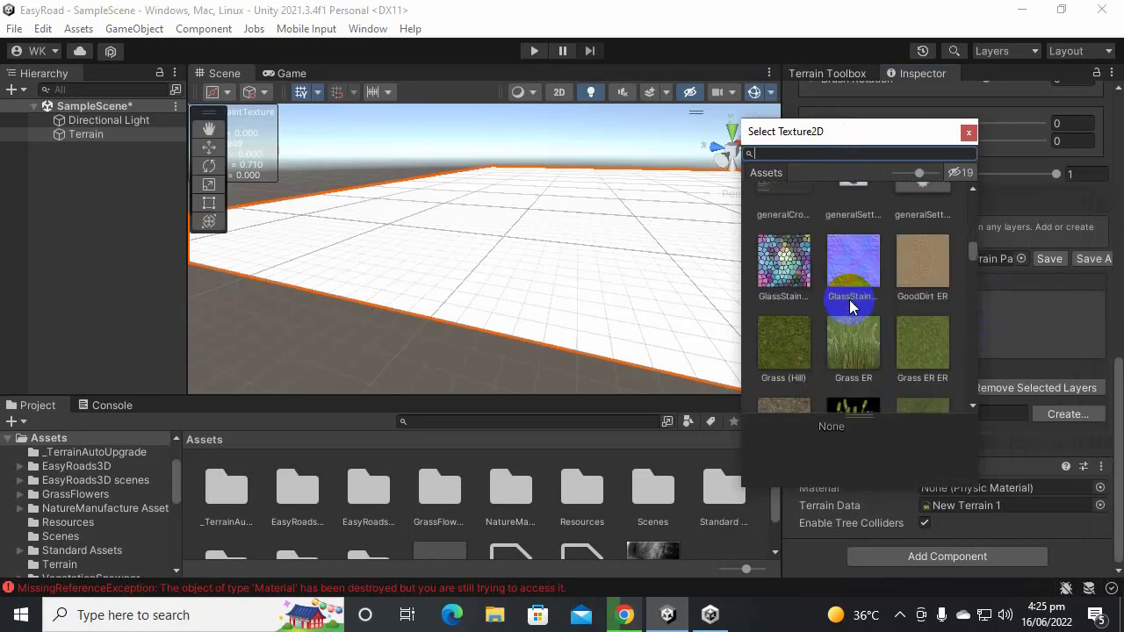
scroll(850, 305, down, 1)
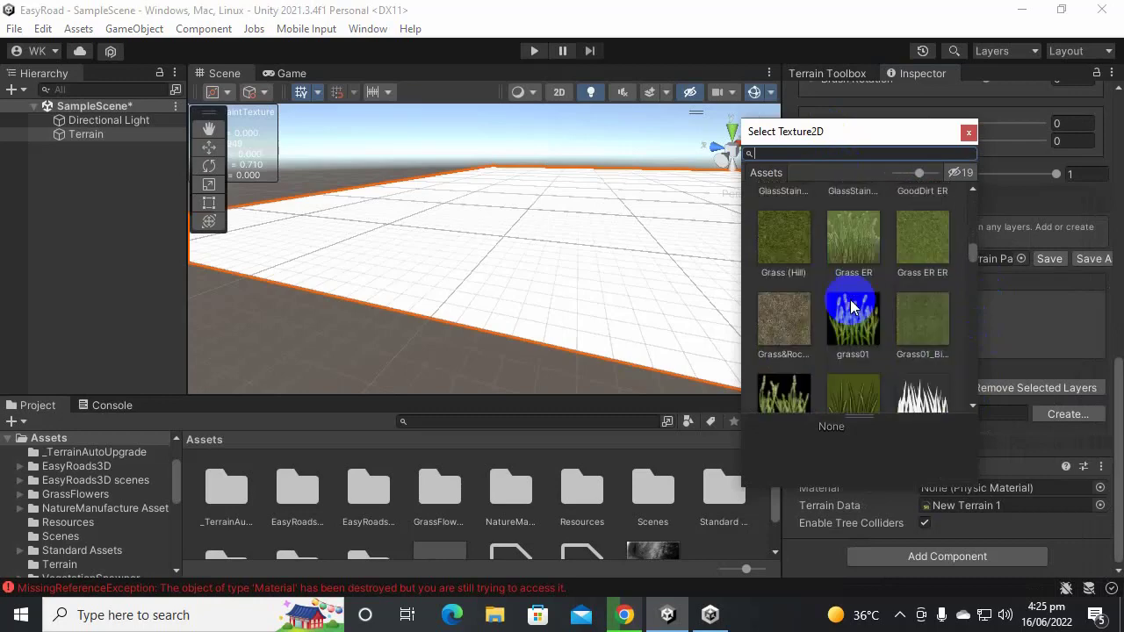
click(783, 250)
double_click(784, 252)
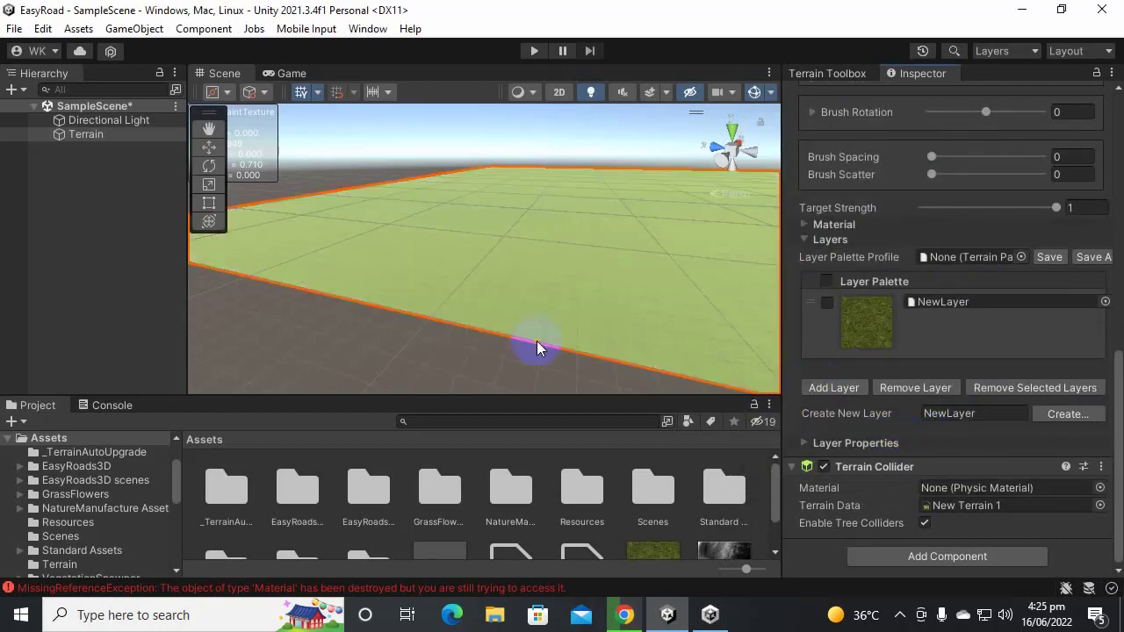
scroll(595, 331, up, 5)
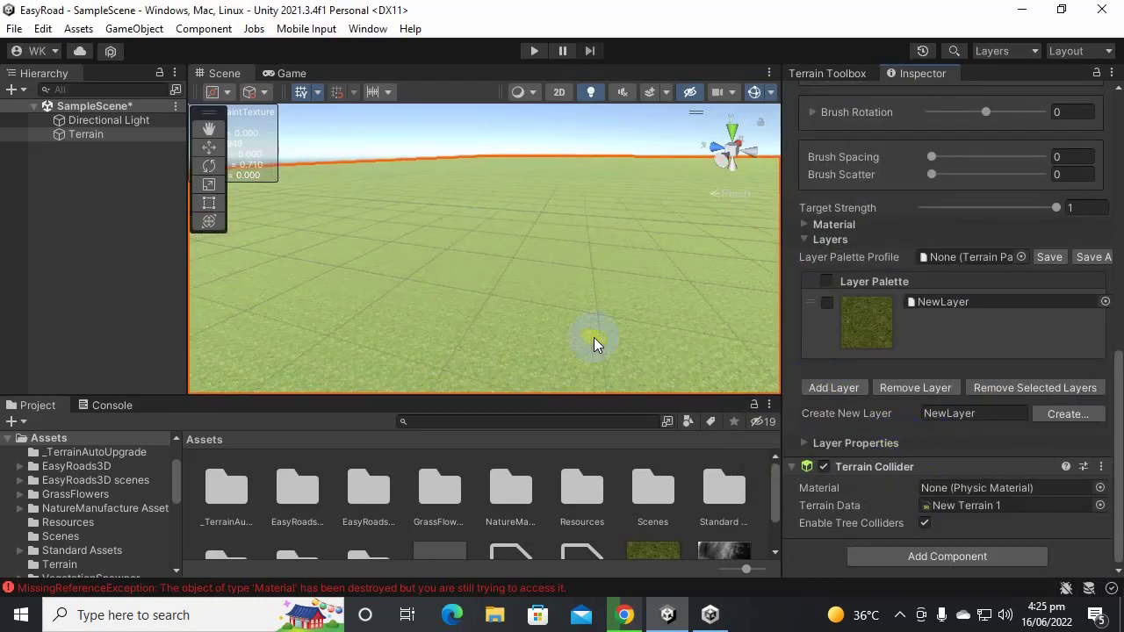
scroll(597, 336, down, 5)
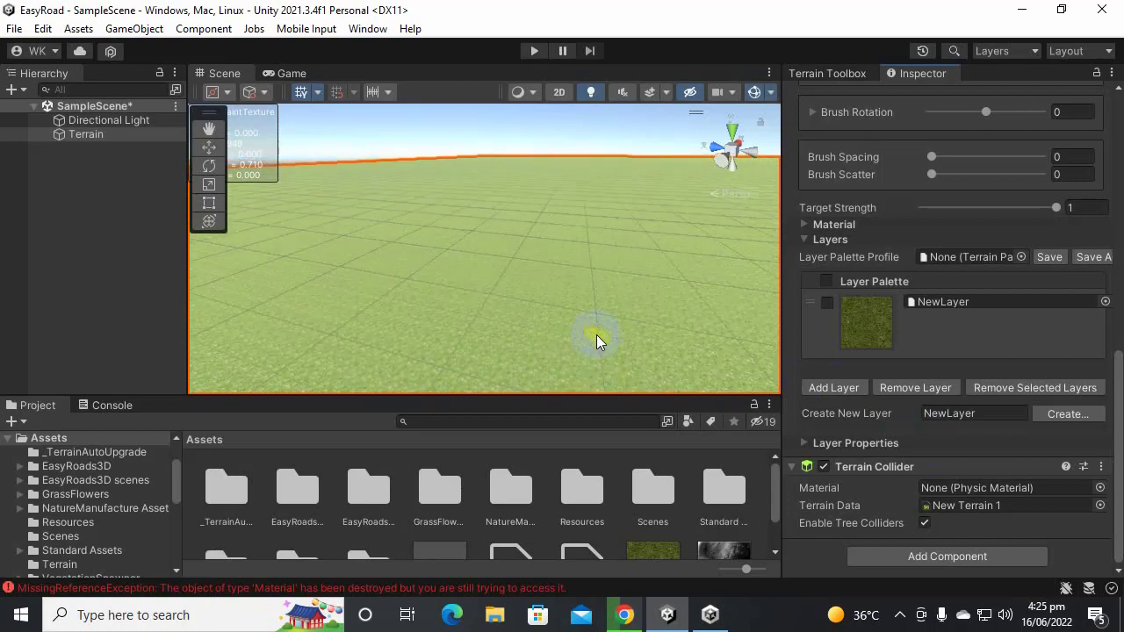
Step: Create a second terrain layer from the SandAlbedo texture
click(858, 396)
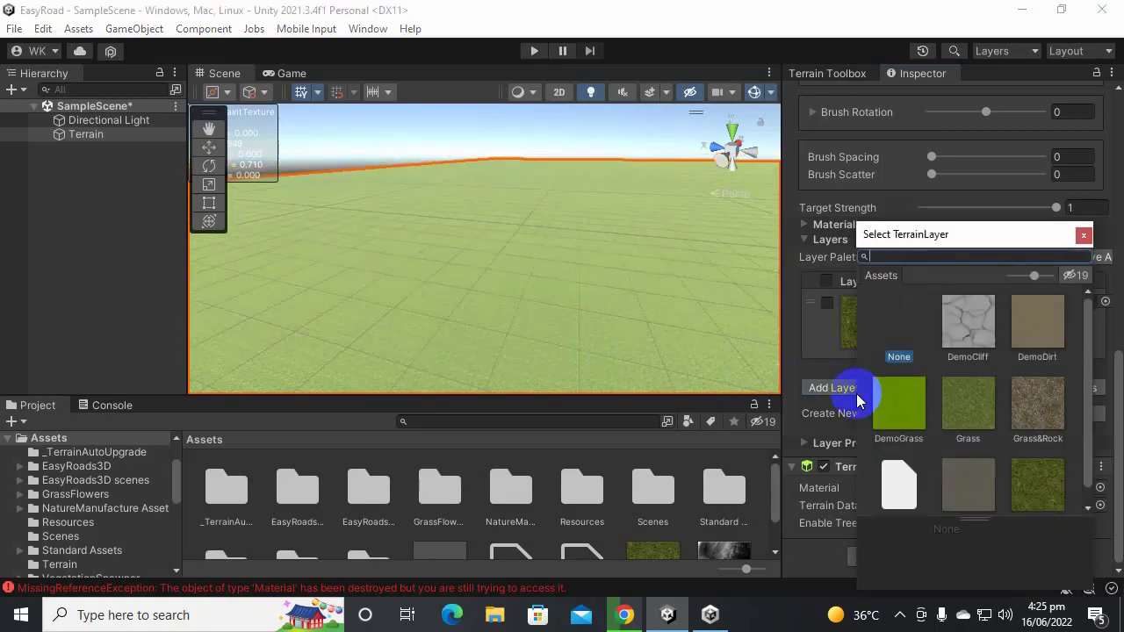
click(1080, 237)
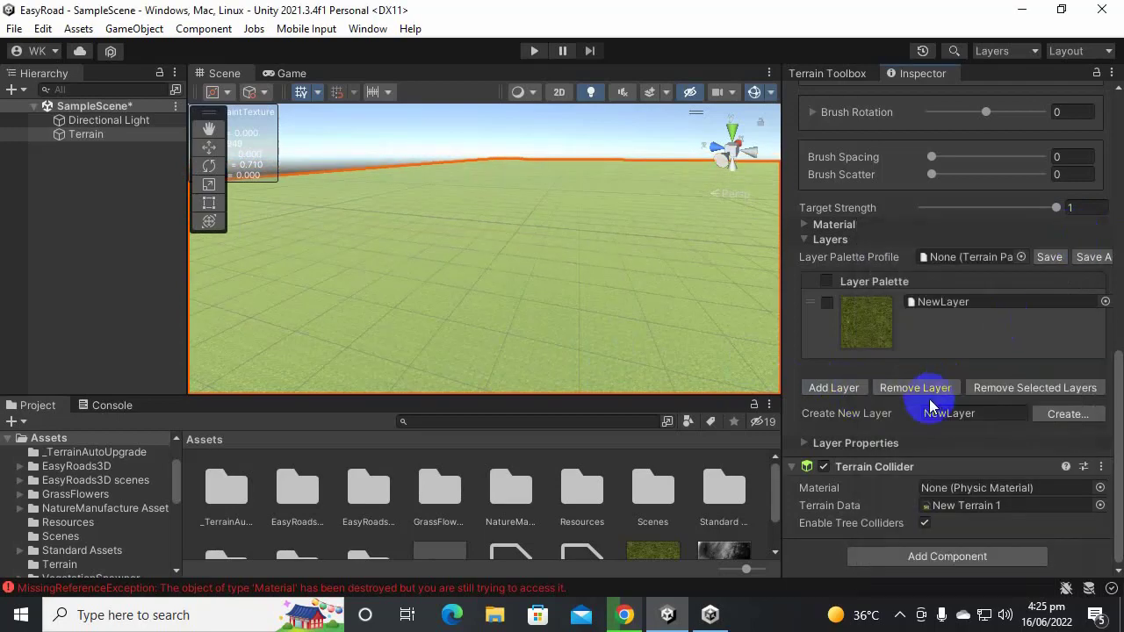
click(1069, 414)
scroll(986, 384, down, 10)
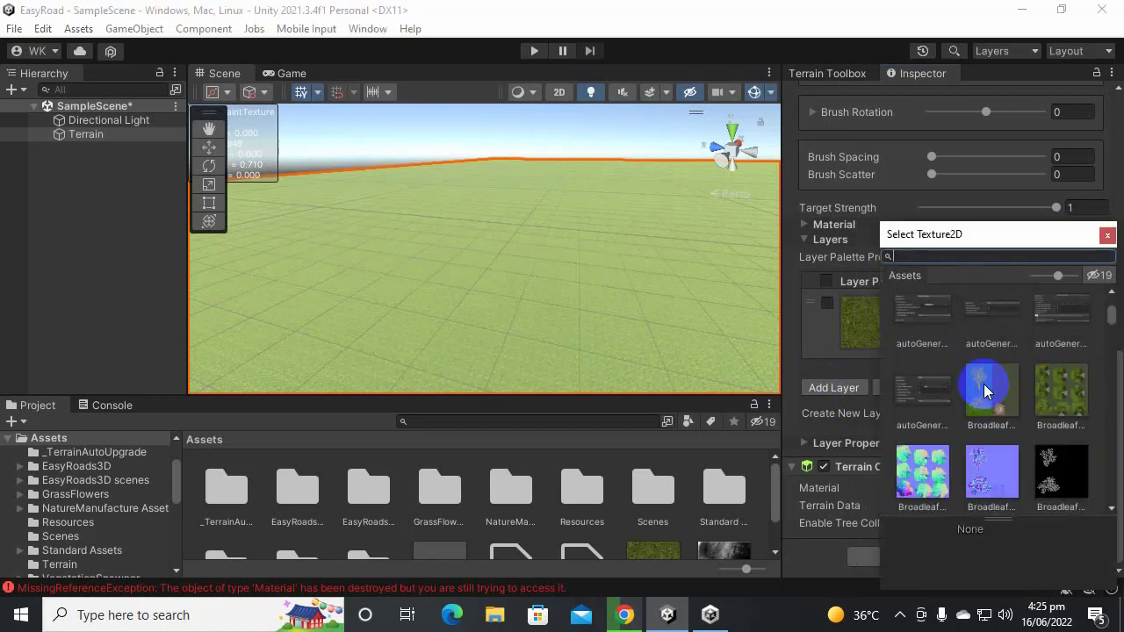
drag(1104, 340, 1026, 397)
scroll(1026, 397, down, 5)
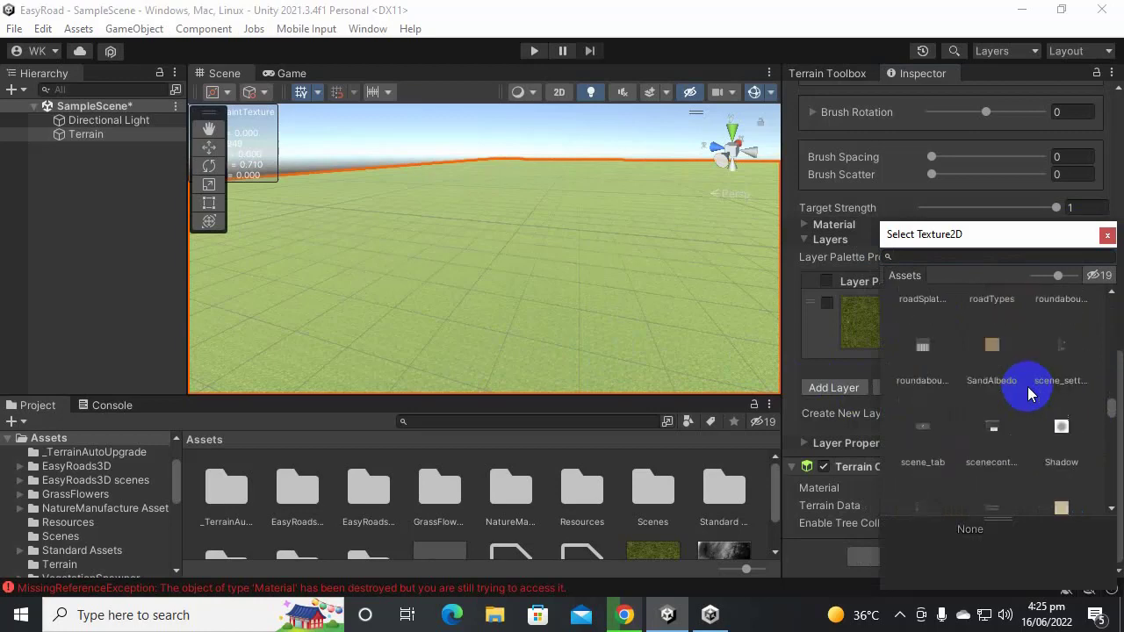
scroll(1029, 389, down, 5)
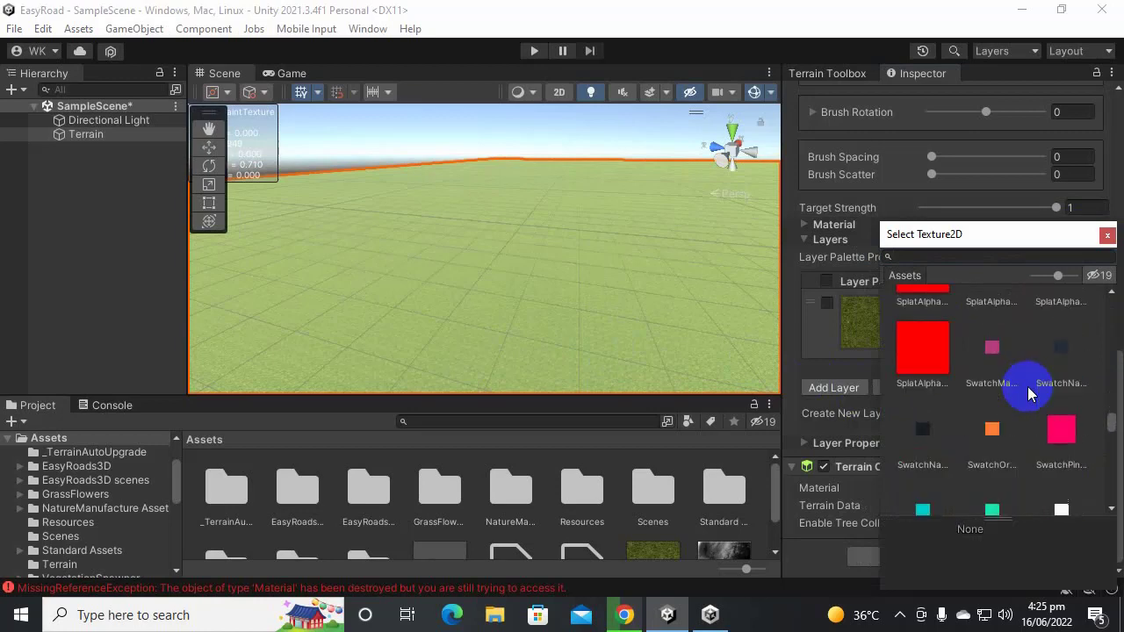
scroll(1029, 391, down, 5)
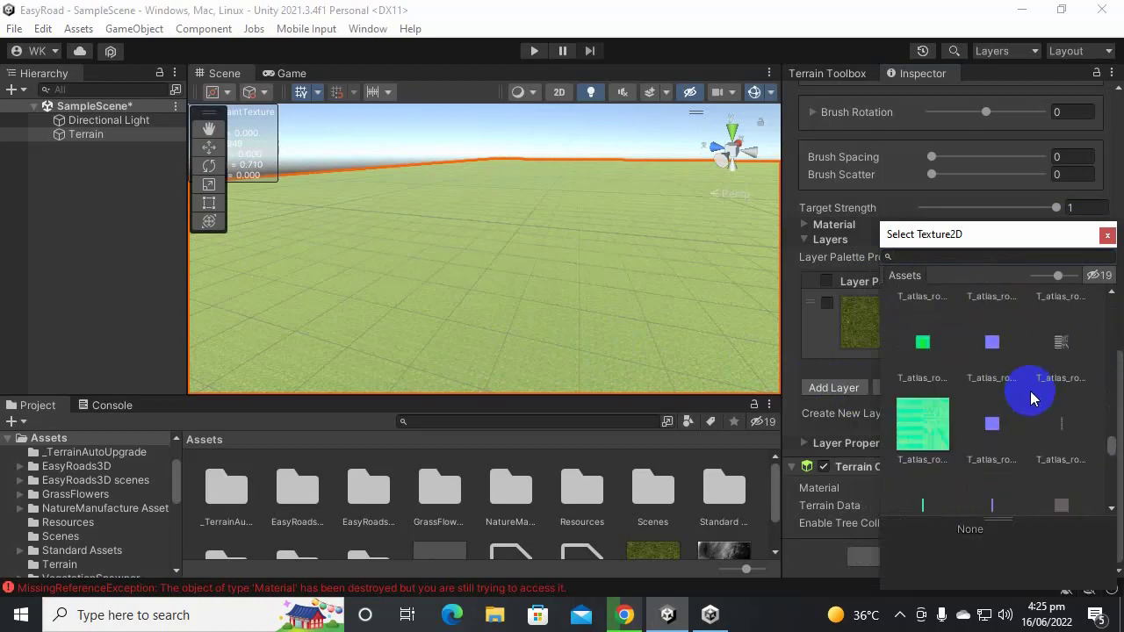
scroll(1030, 391, down, 3)
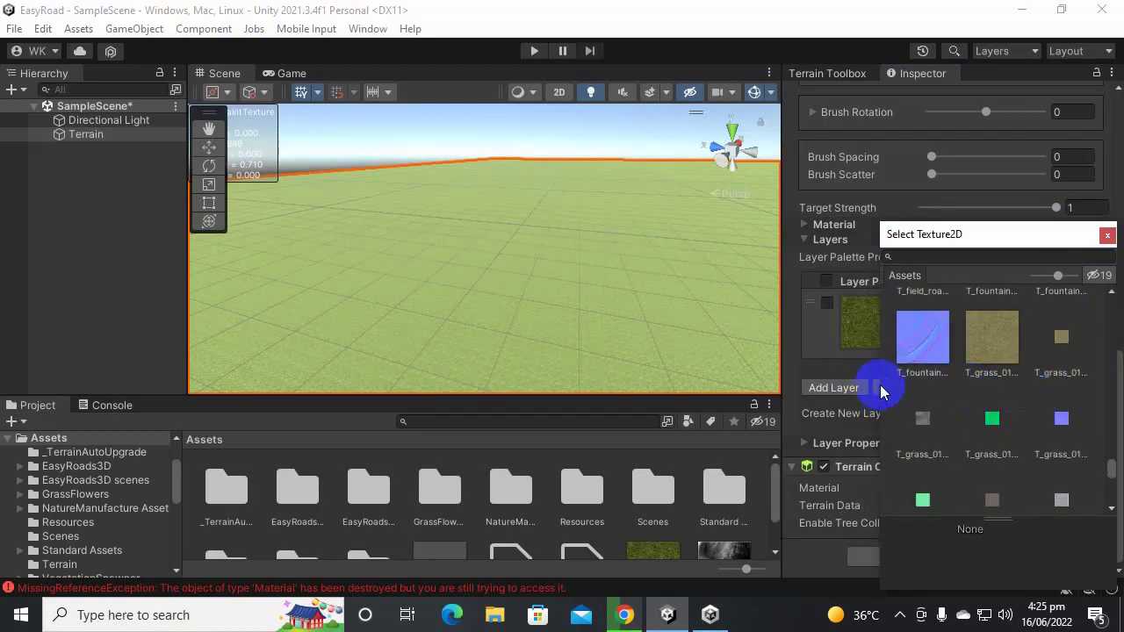
click(992, 350)
scroll(988, 378, up, 4)
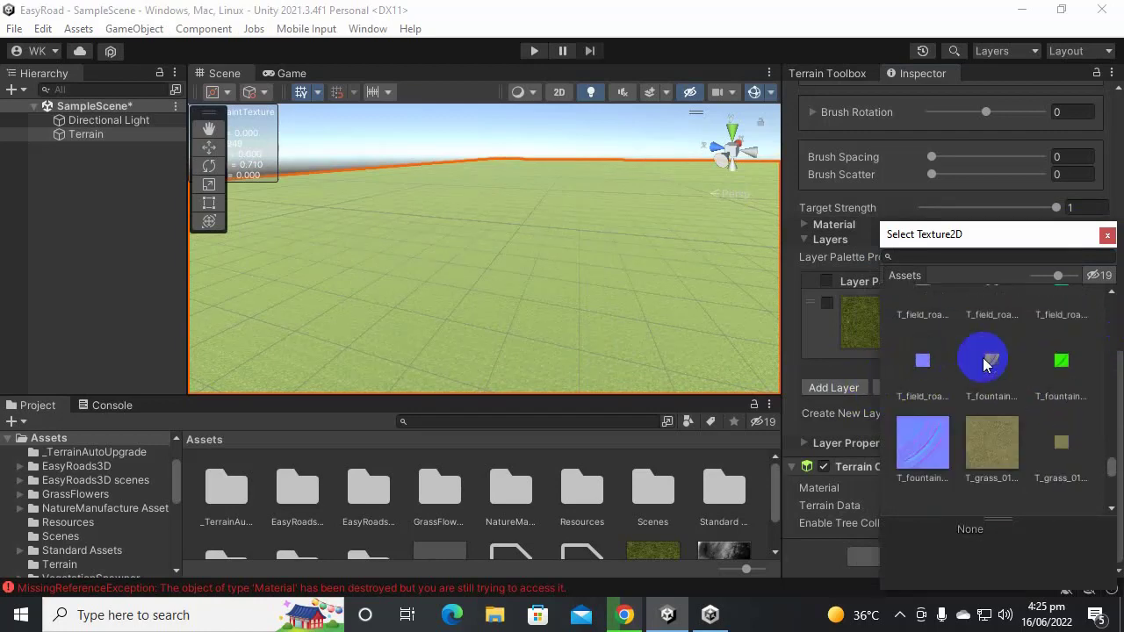
click(980, 404)
scroll(980, 405, down, 2)
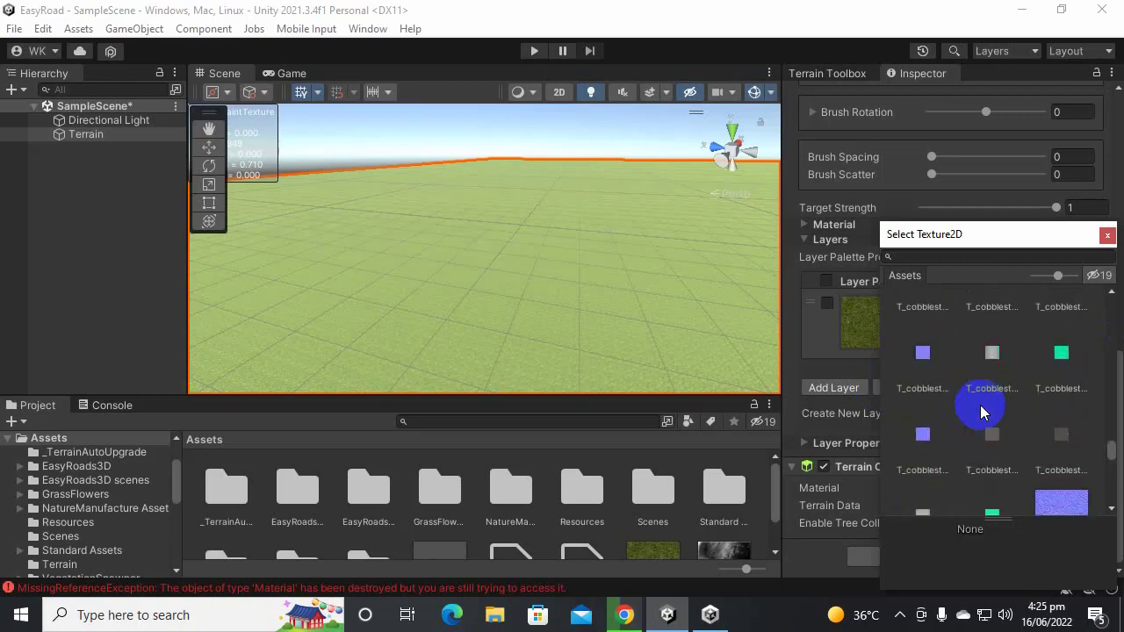
scroll(981, 411, down, 8)
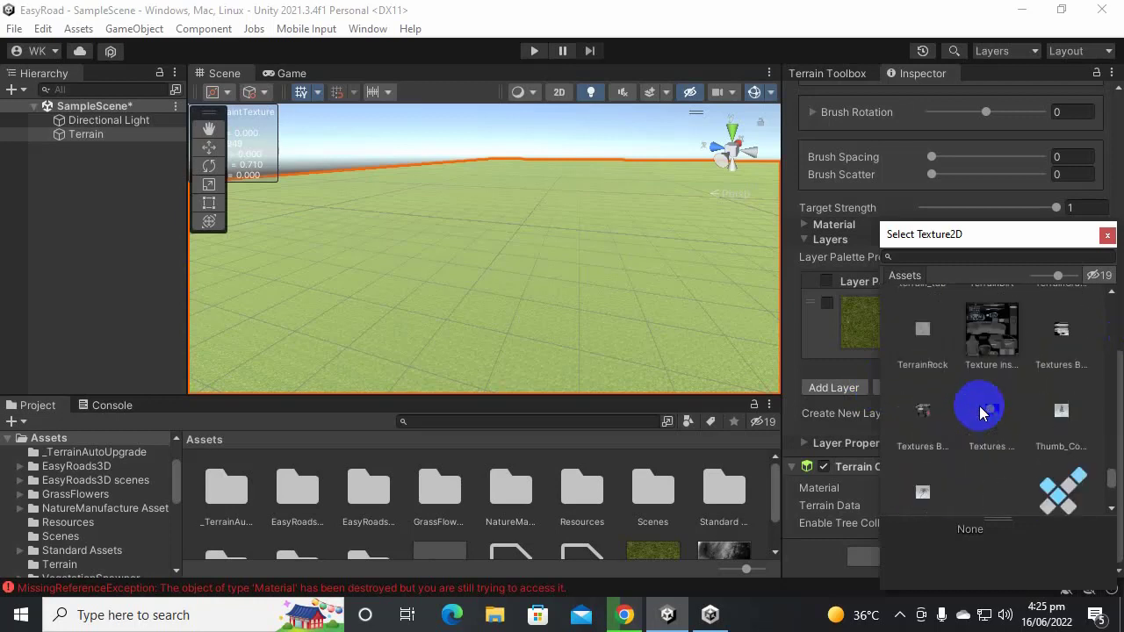
scroll(980, 411, down, 2)
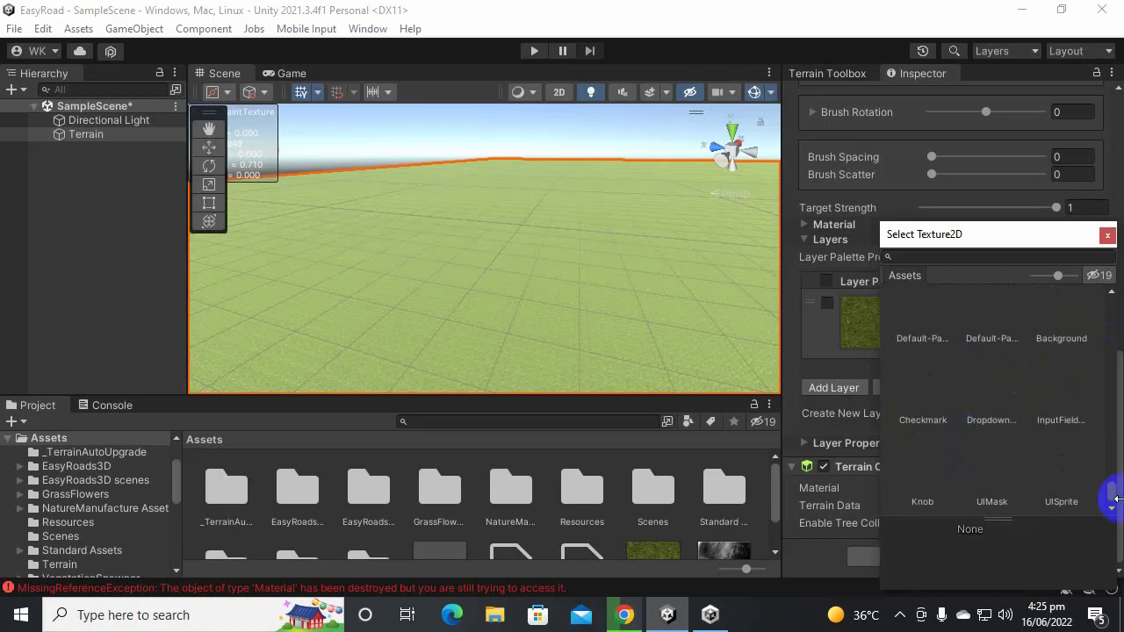
drag(1113, 500, 1035, 457)
scroll(1033, 447, up, 3)
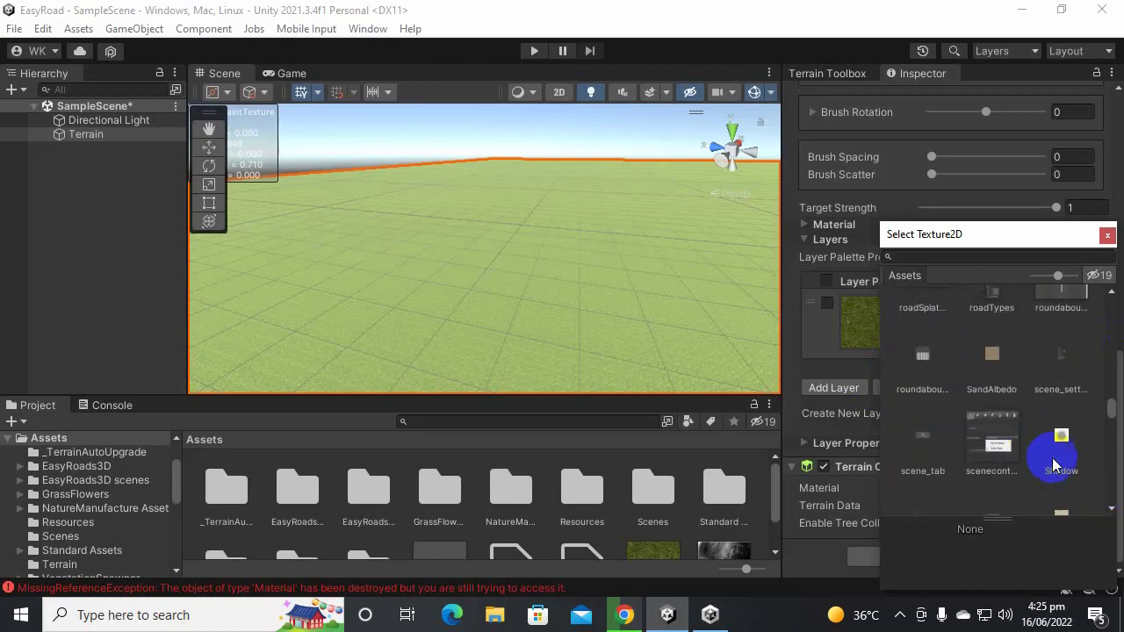
click(994, 369)
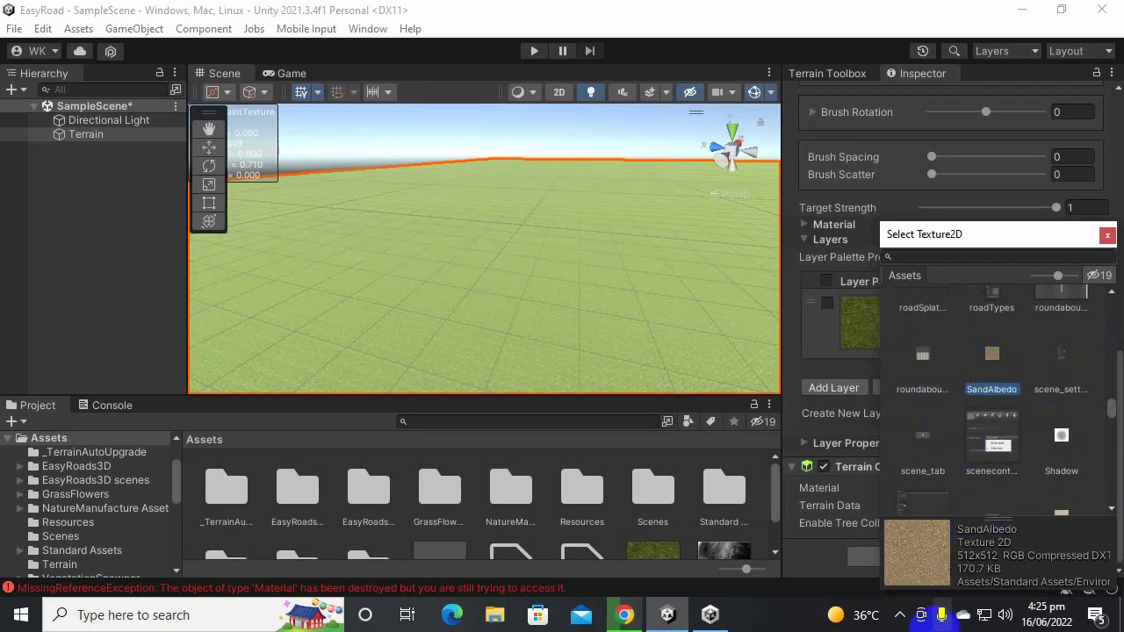
double_click(992, 376)
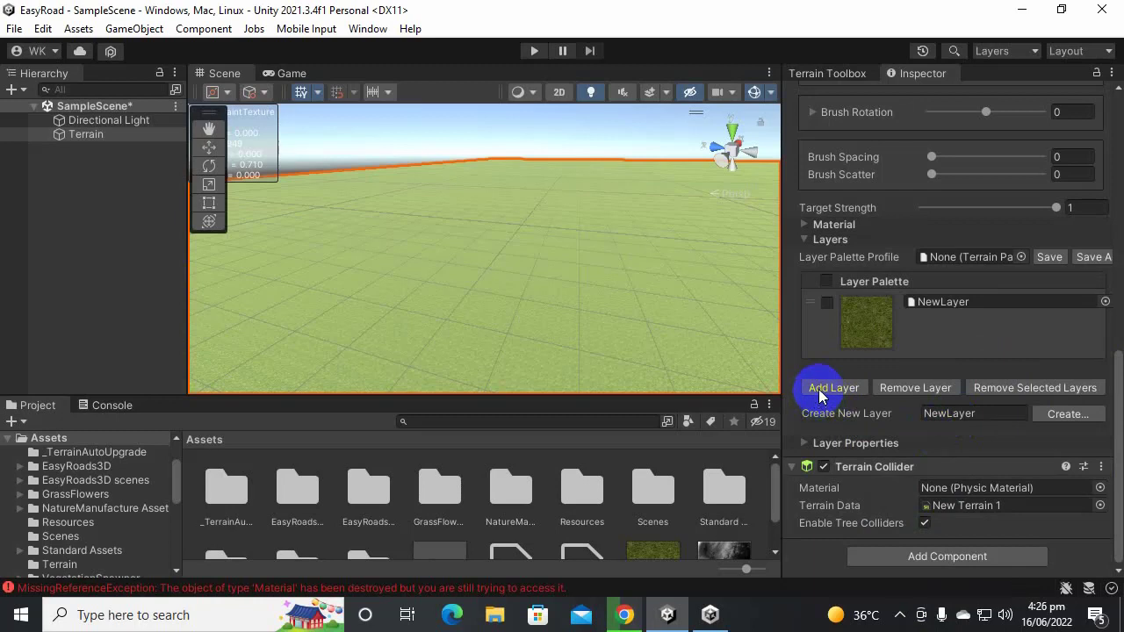
click(1017, 422)
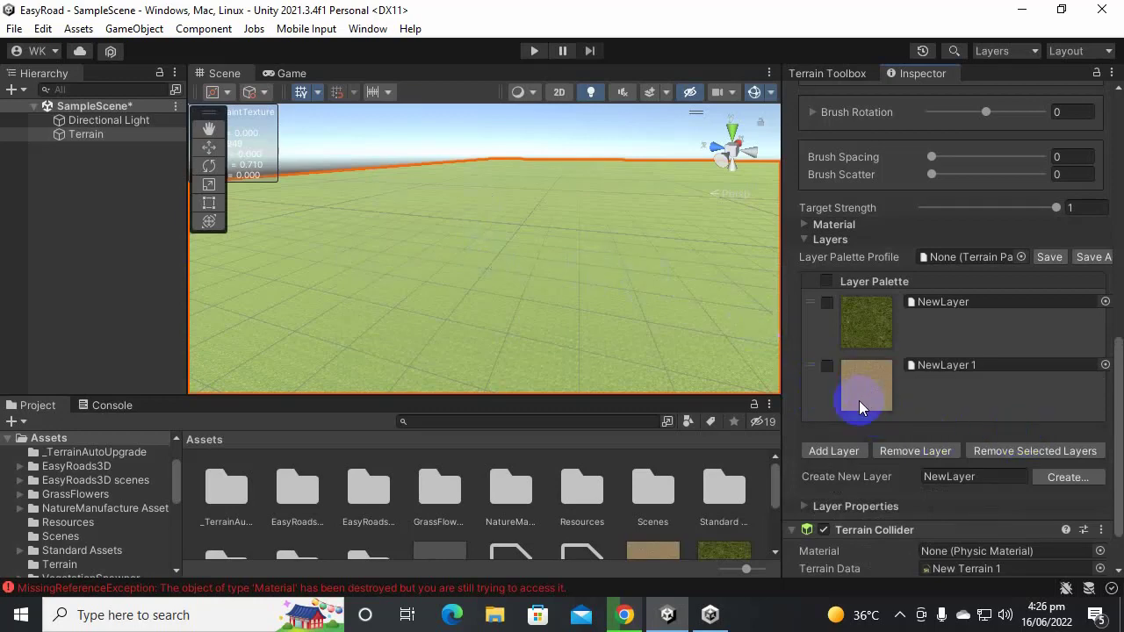
Step: Switch the Terrain object's painting tool to Raise or Lower Terrain
scroll(641, 264, down, 5)
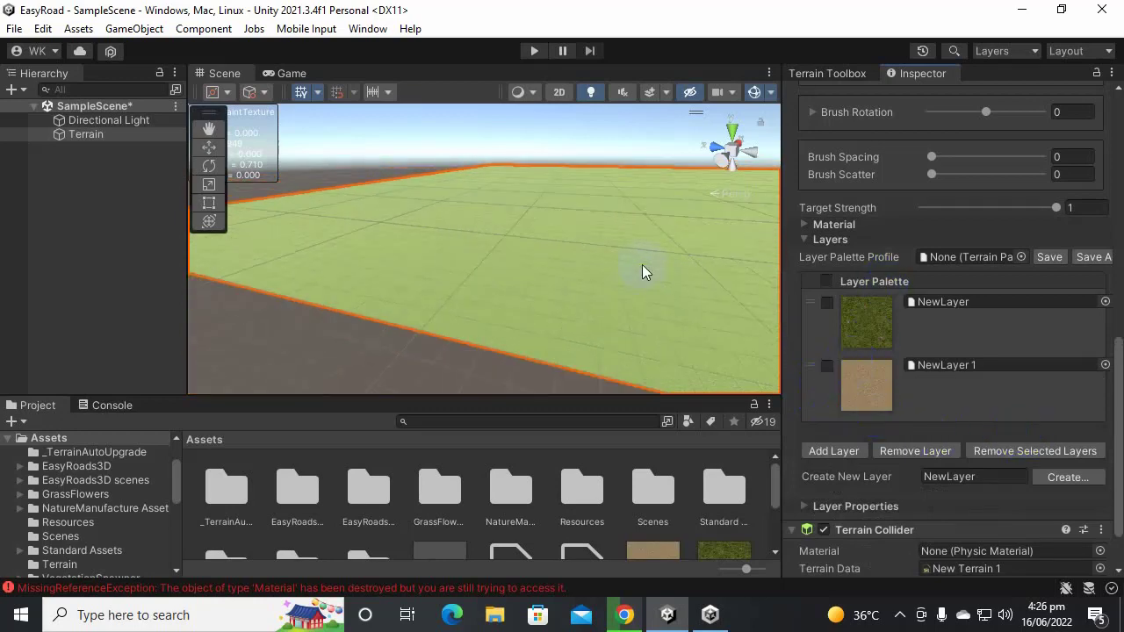
click(900, 375)
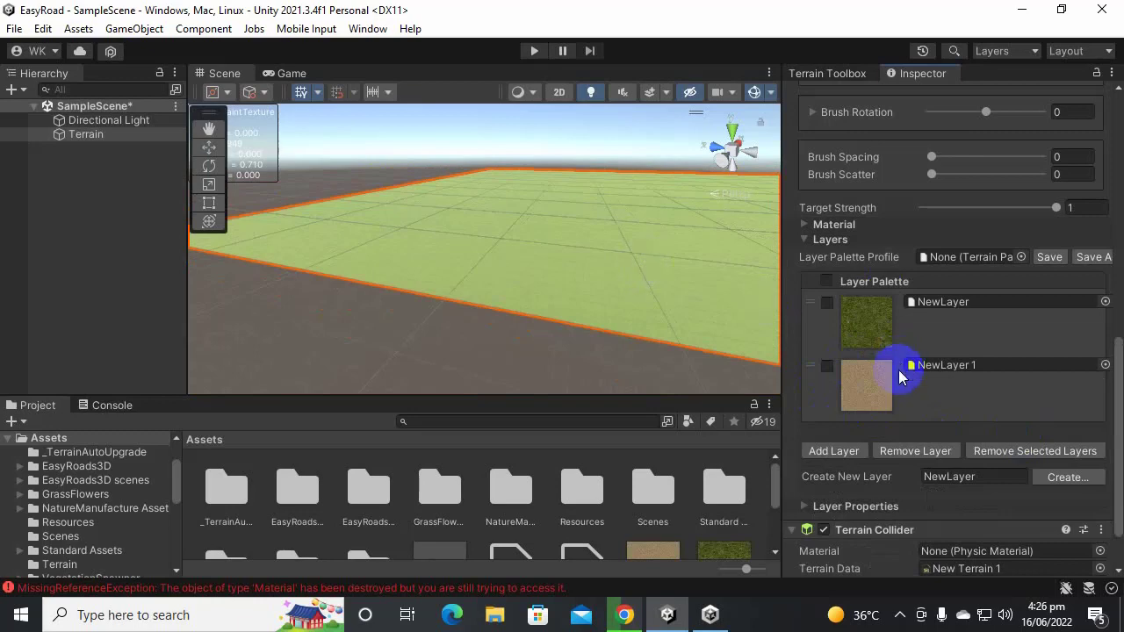
middle_drag(548, 263, 192, 291)
click(513, 328)
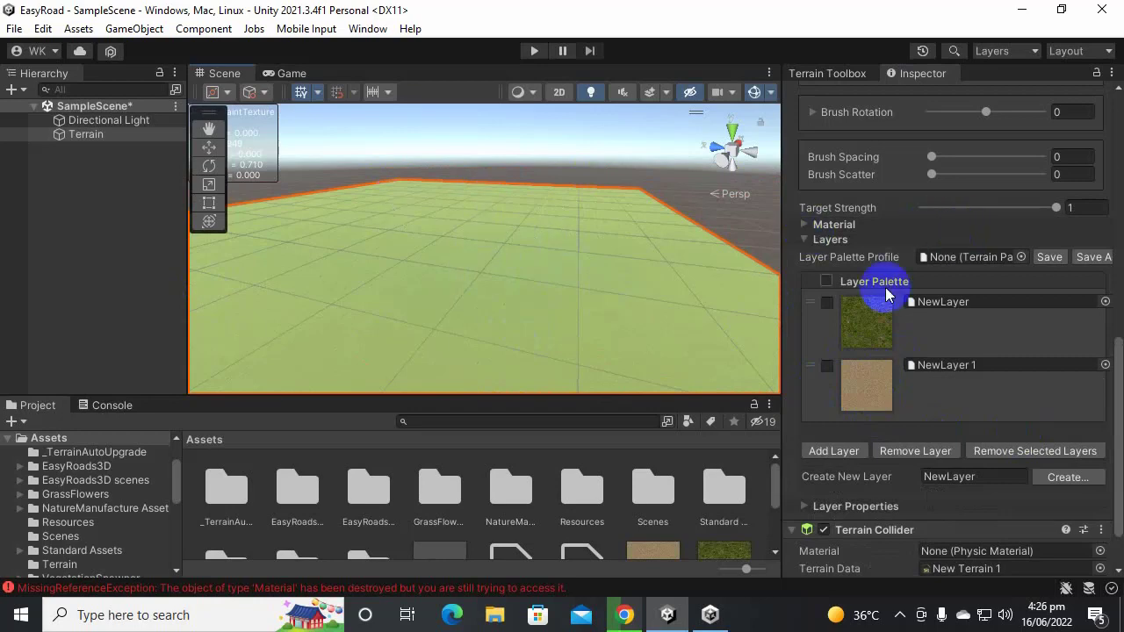
click(85, 134)
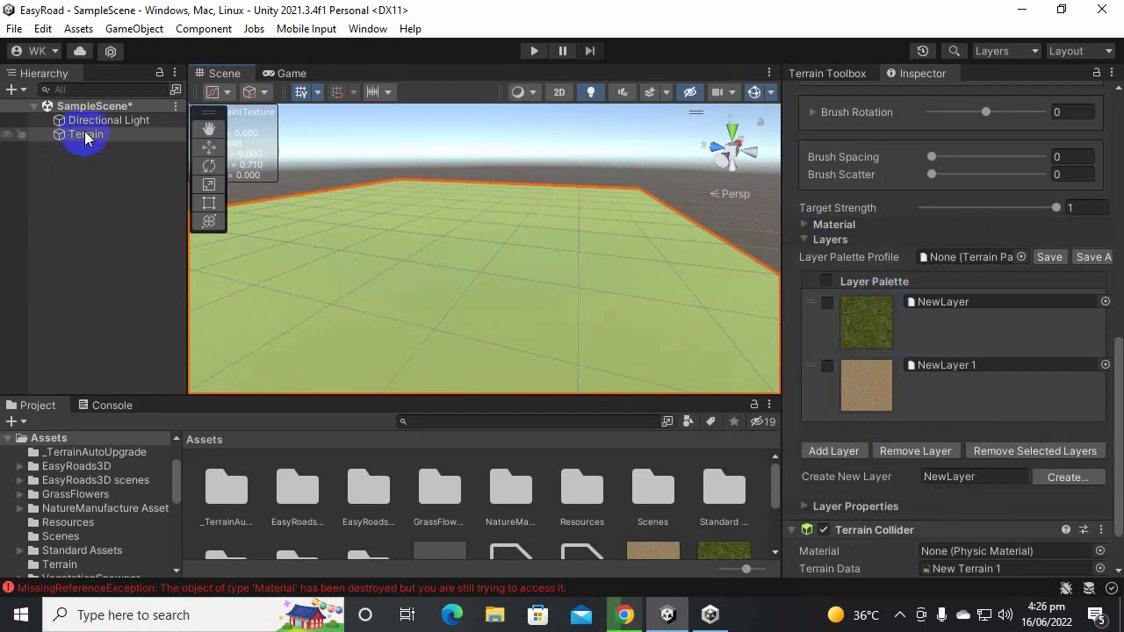
click(1040, 340)
scroll(1041, 340, up, 5)
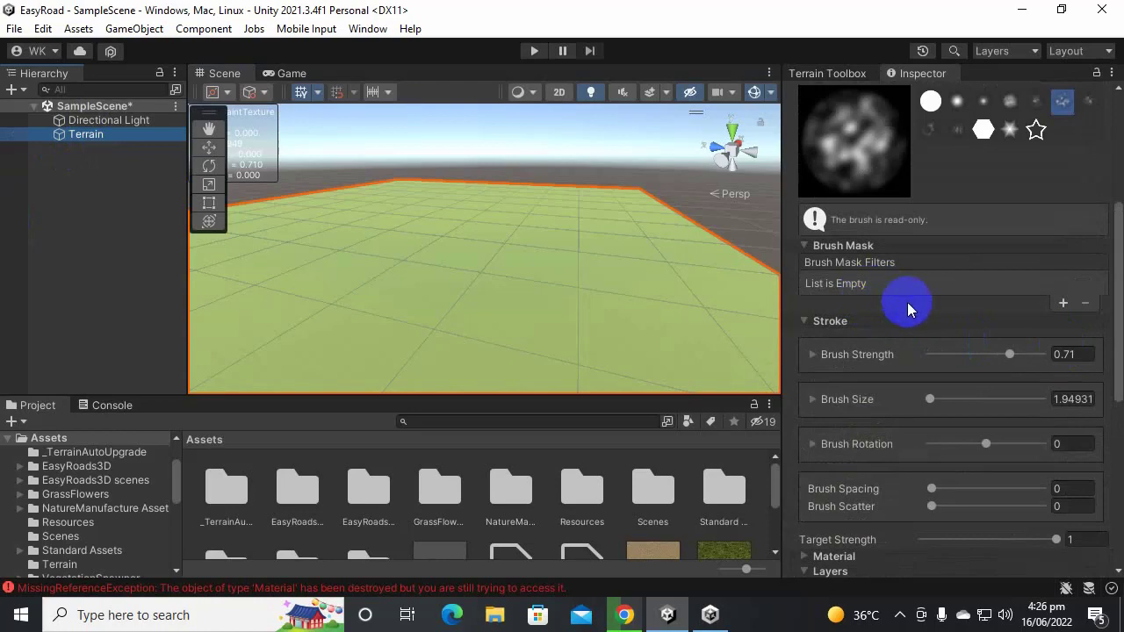
scroll(904, 301, up, 4)
click(913, 266)
click(908, 344)
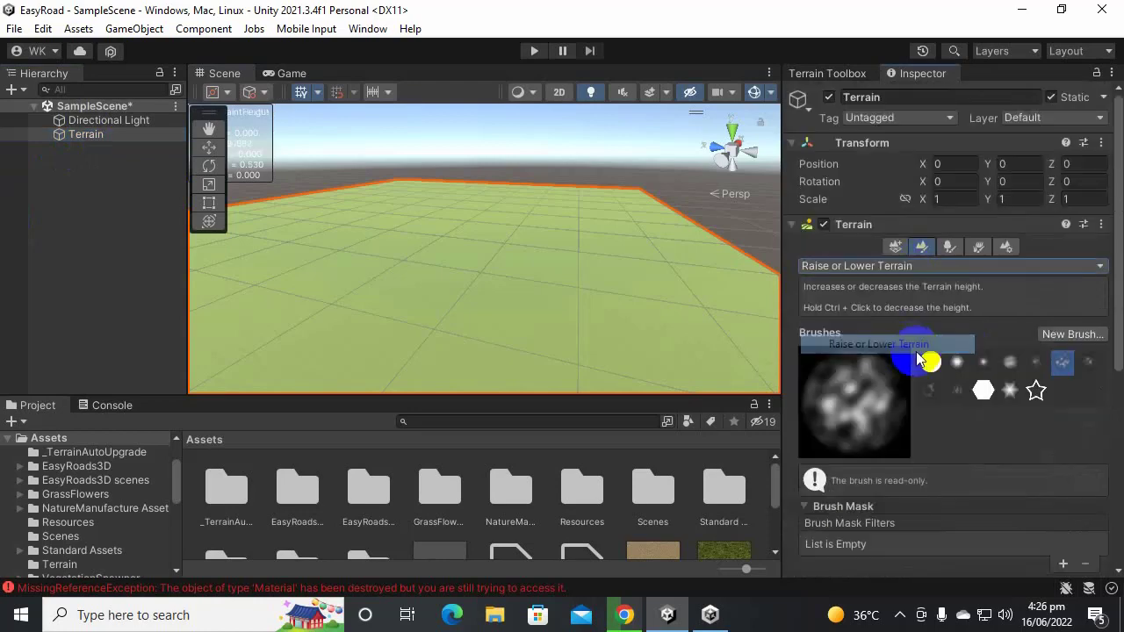
Step: Choose the soft, cloudy round brush and set its strength to about 0.067 and its size to about 384.6
click(1013, 363)
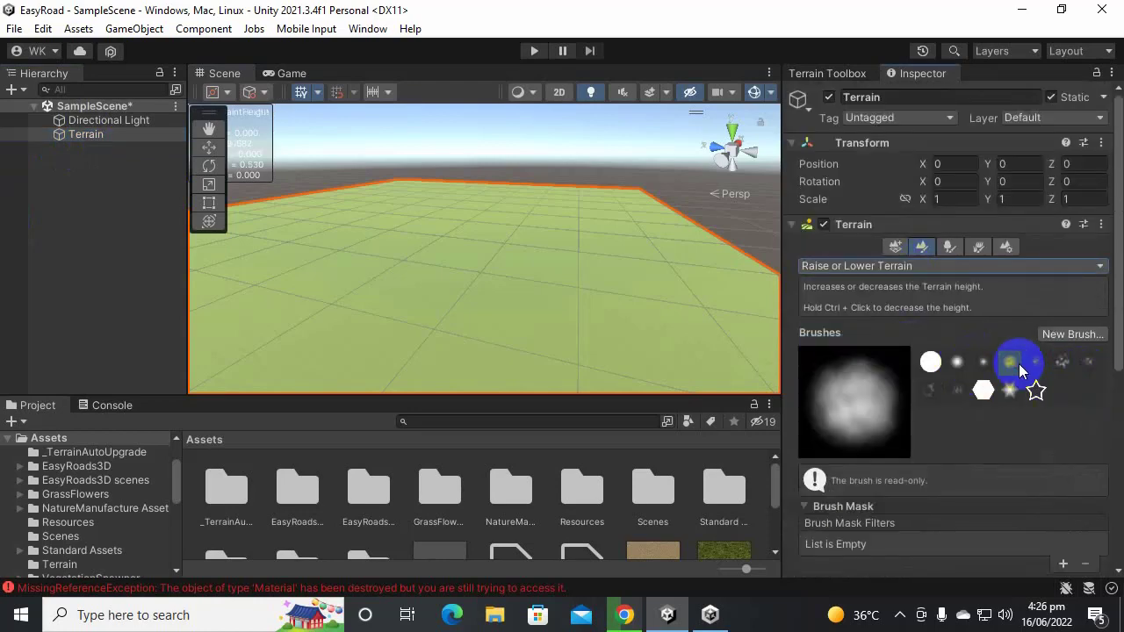
scroll(876, 390, down, 3)
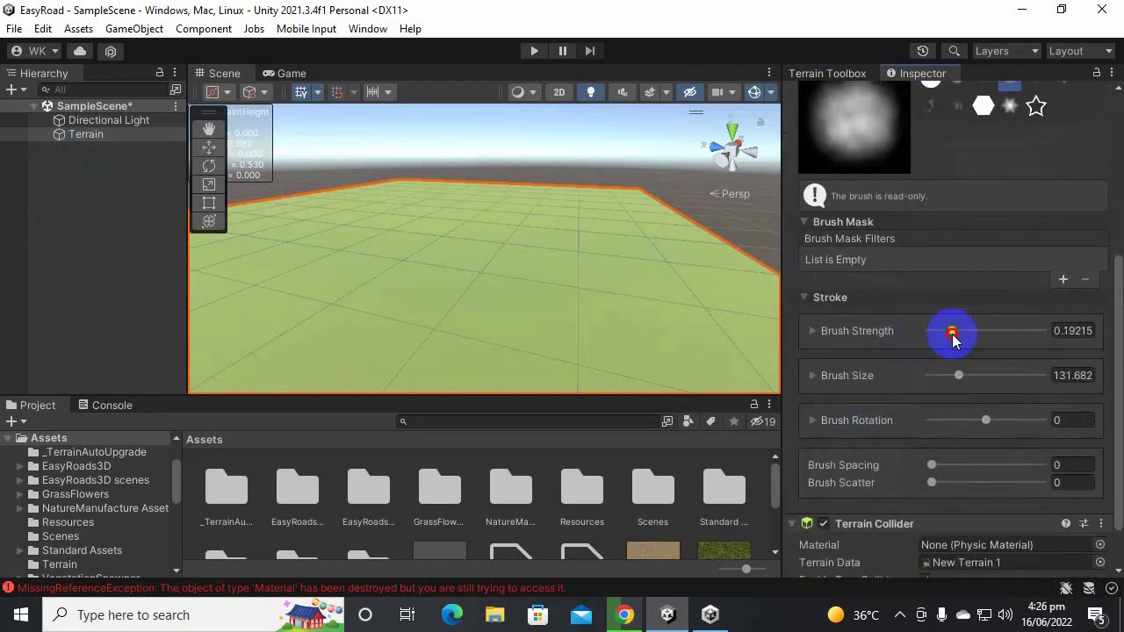
mouse_move(952, 336)
mouse_down()
mouse_move(938, 341)
mouse_move(975, 377)
mouse_move(1019, 376)
mouse_up()
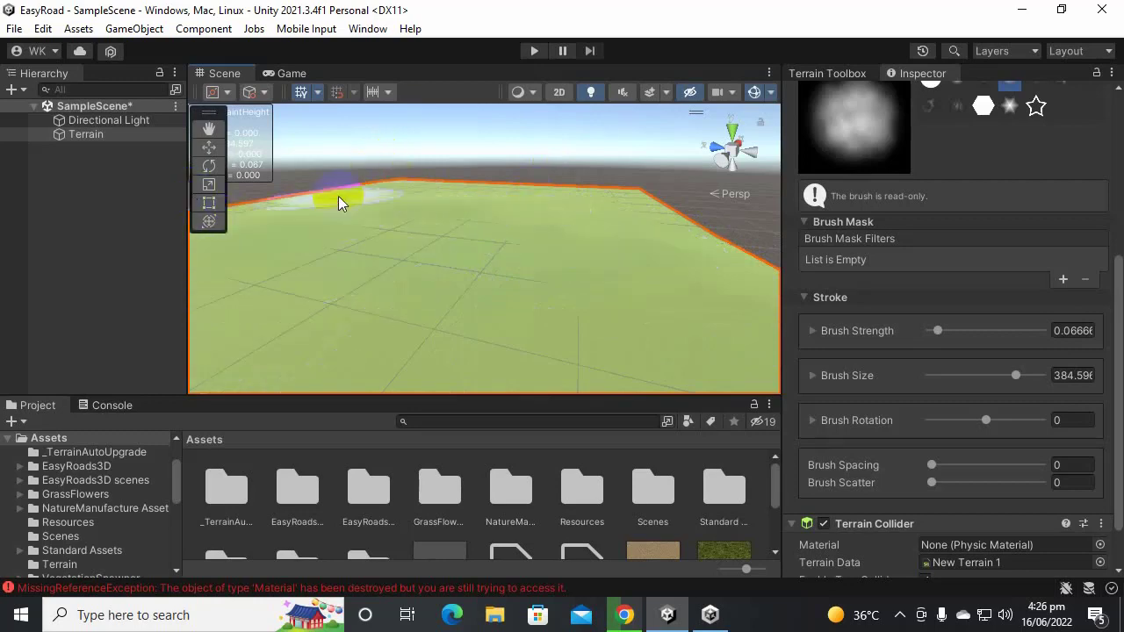
Step: Undo the last sculpting stroke and raise gentle, smooth bumps over the remaining flat areas of the terrain
key(ctrl+z)
click(497, 307)
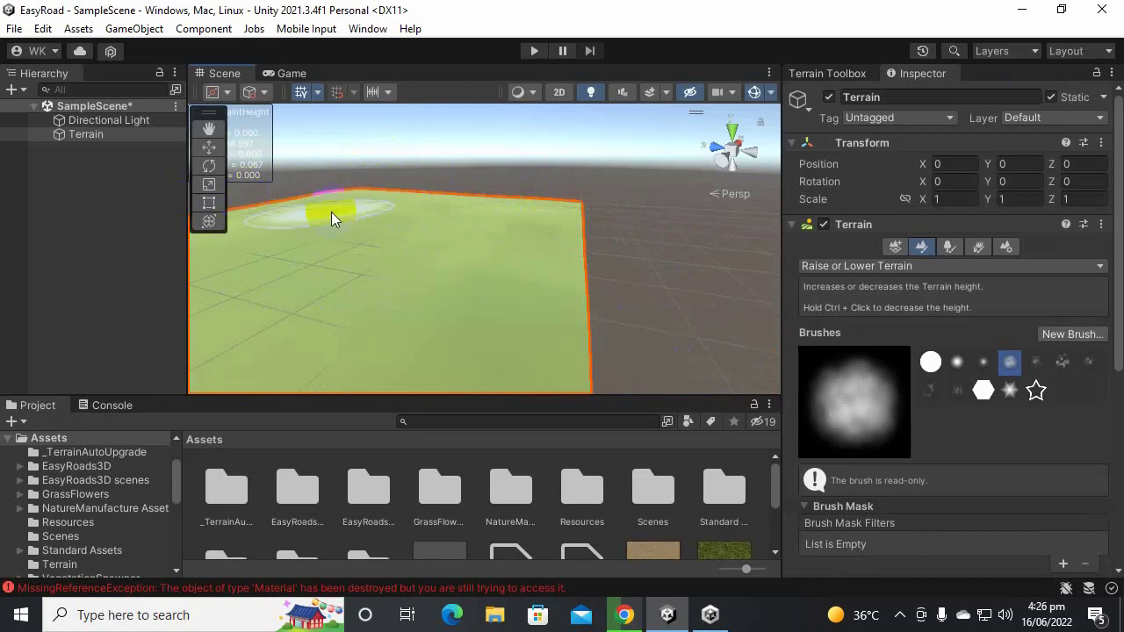
click(269, 213)
scroll(626, 245, down, 2)
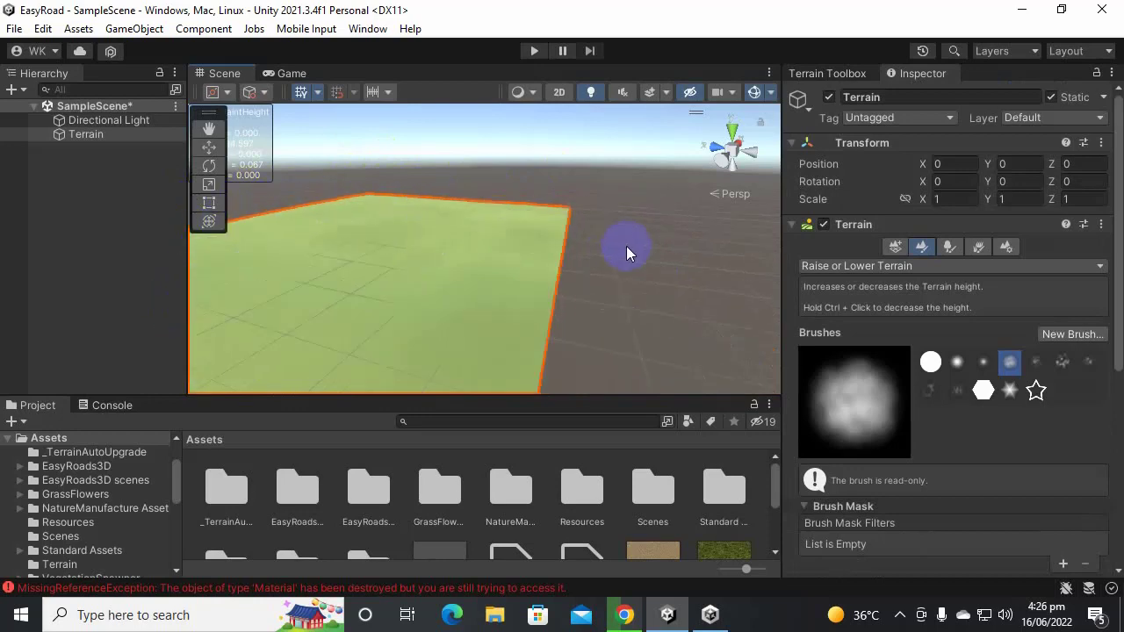
scroll(581, 267, down, 2)
click(425, 326)
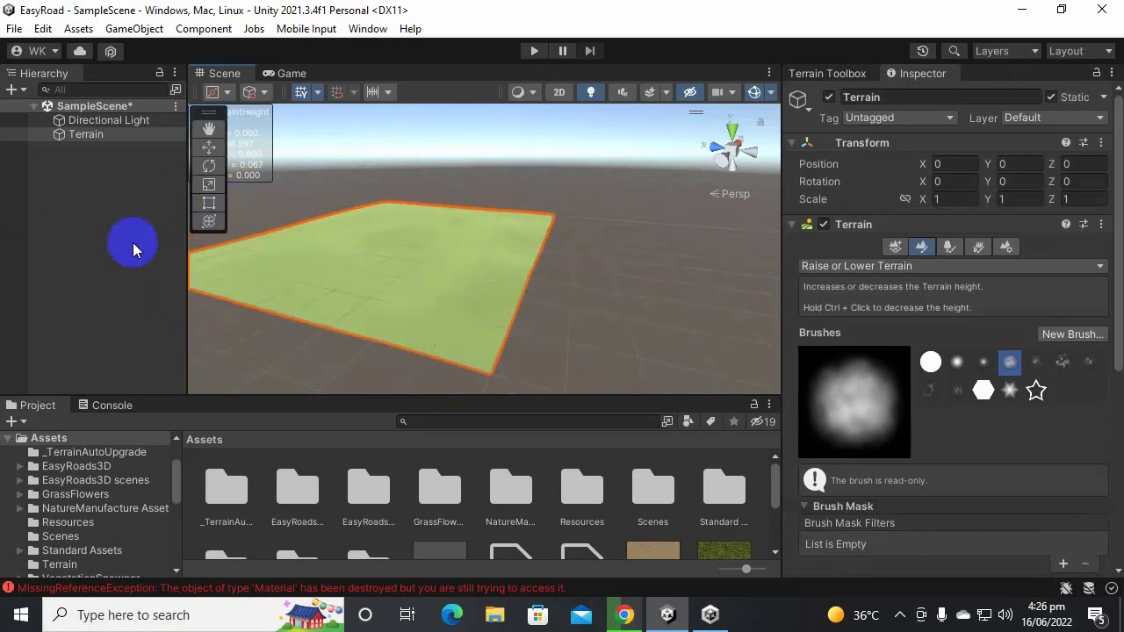
click(364, 310)
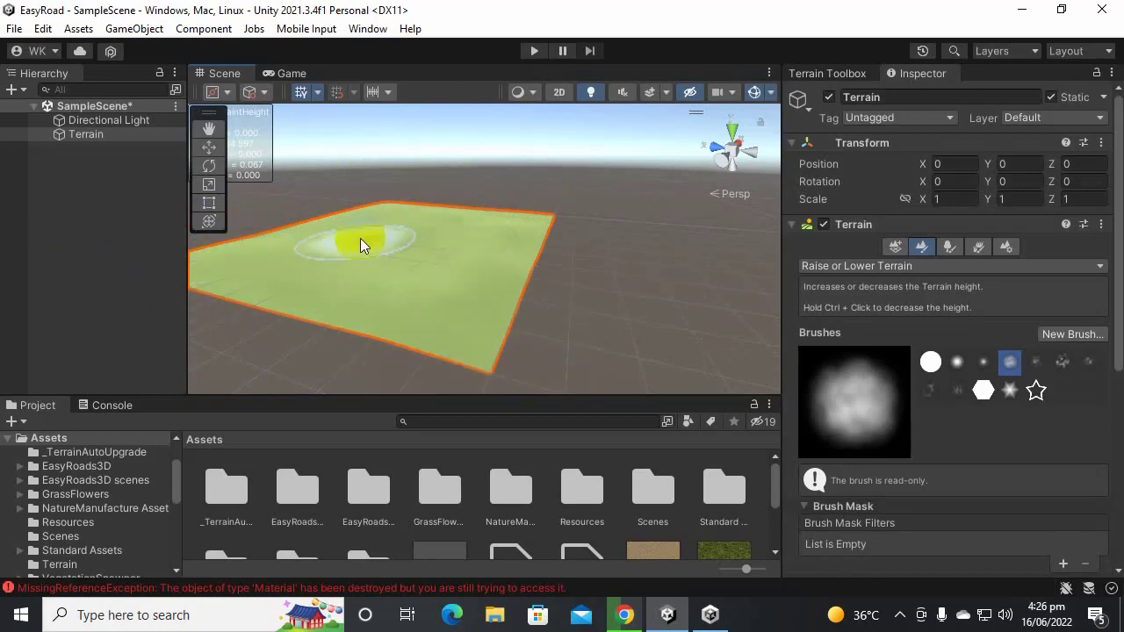
click(261, 296)
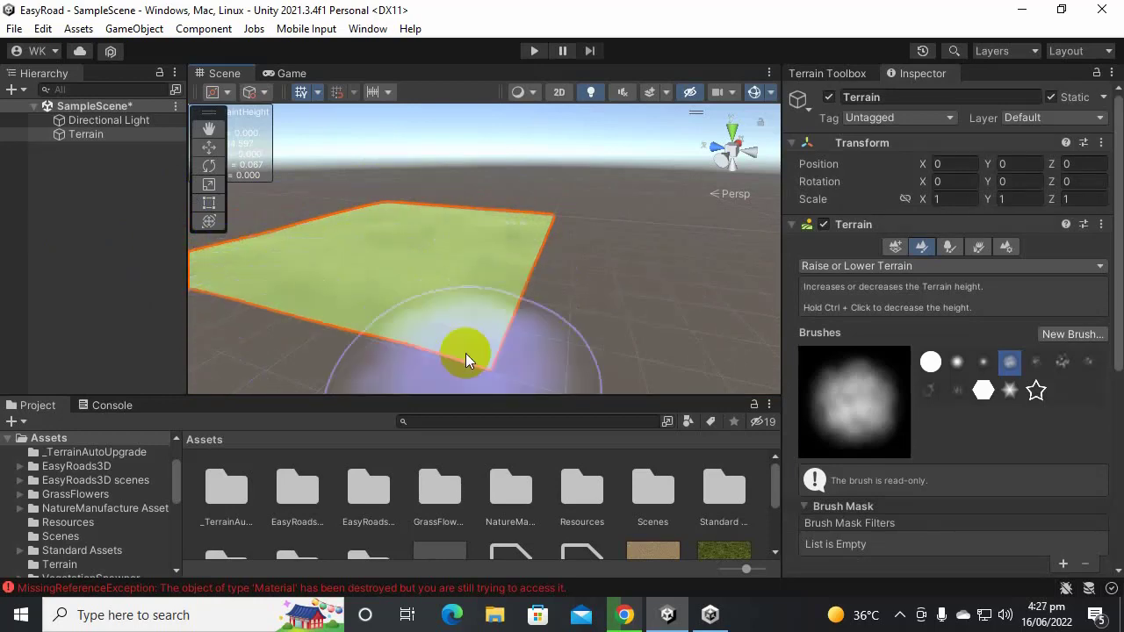
click(430, 280)
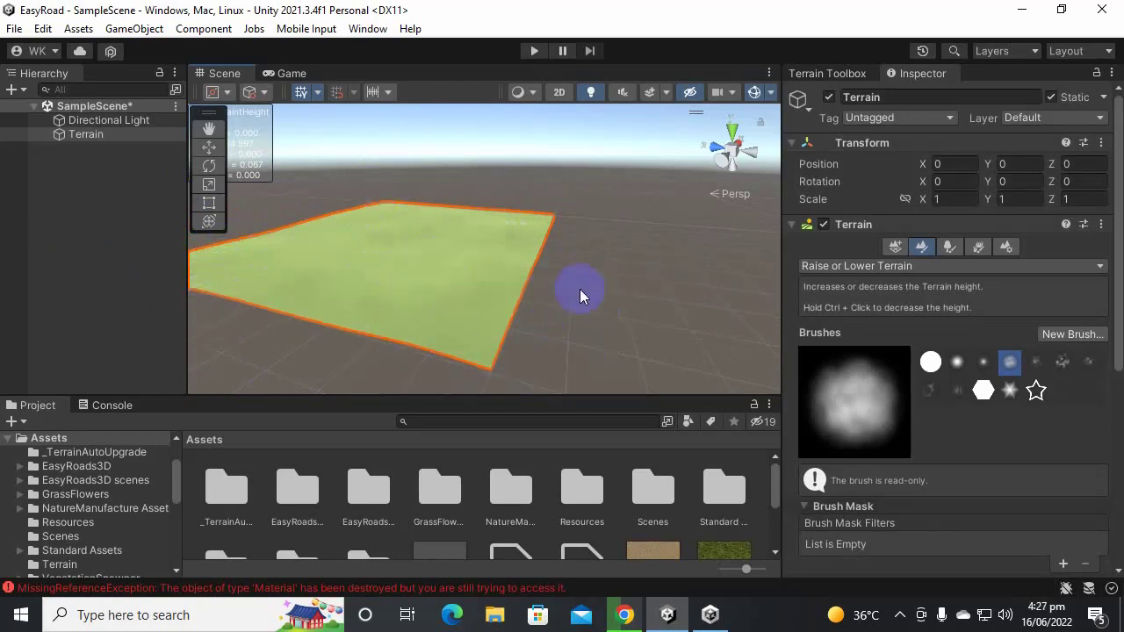
Step: Choose the spotted noise brush and raise small uneven bumps across the middle and edges of the terrain
right_drag(582, 275, 220, 215)
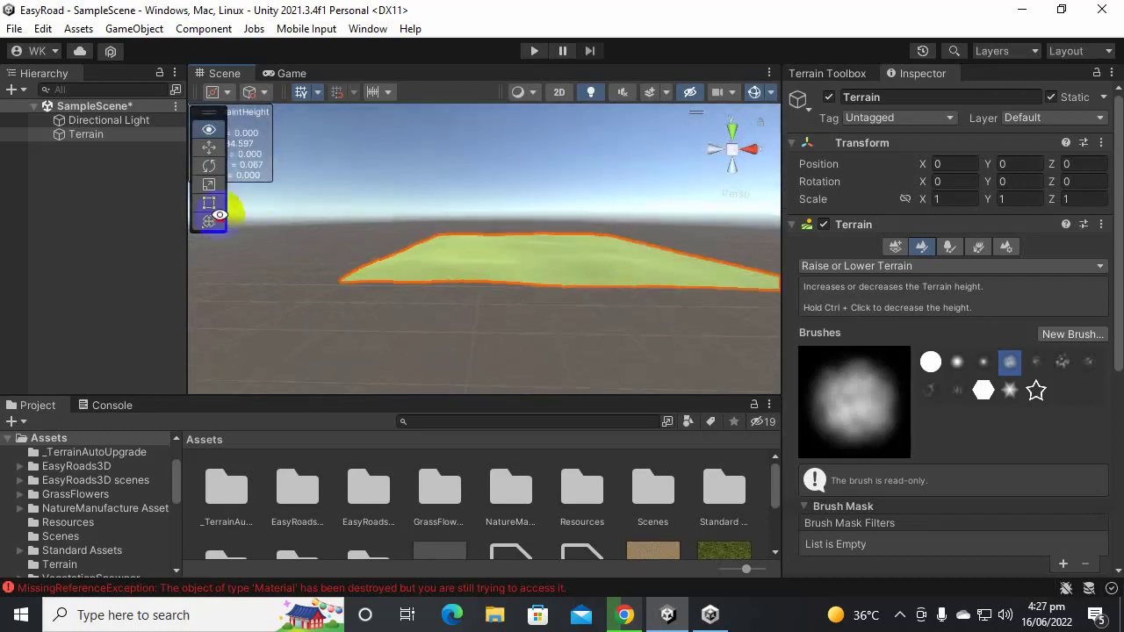
alt+drag(220, 215, 131, 214)
middle_drag(693, 297, 356, 286)
scroll(649, 277, up, 3)
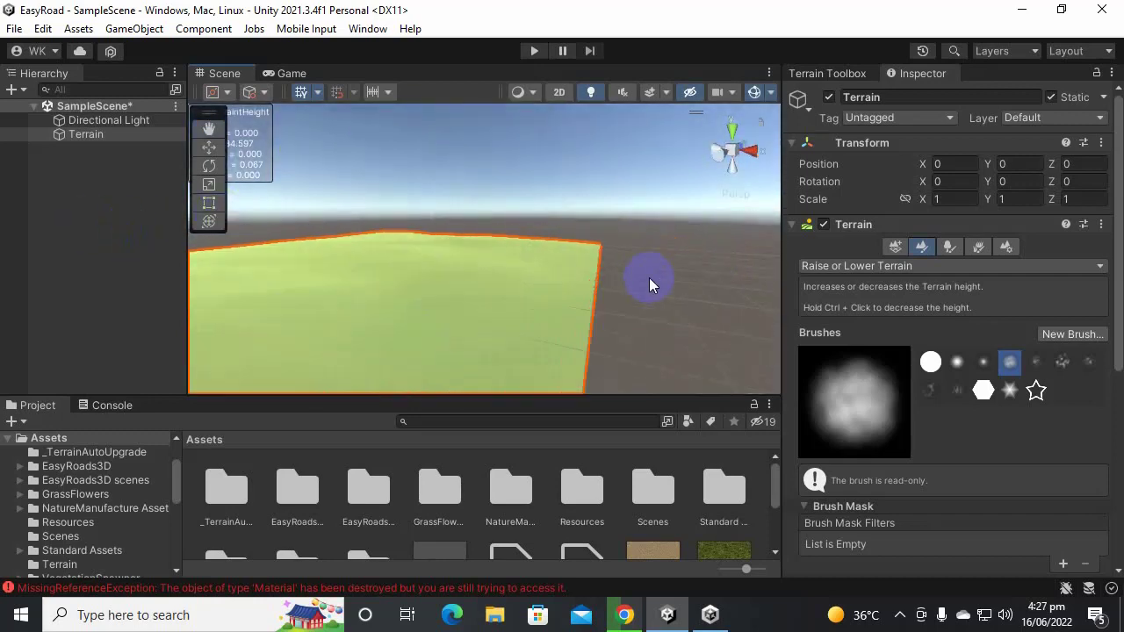
mouse_move(653, 281)
right_down()
mouse_move(609, 333)
mouse_move(439, 294)
mouse_move(626, 286)
mouse_move(507, 296)
mouse_move(597, 275)
right_up()
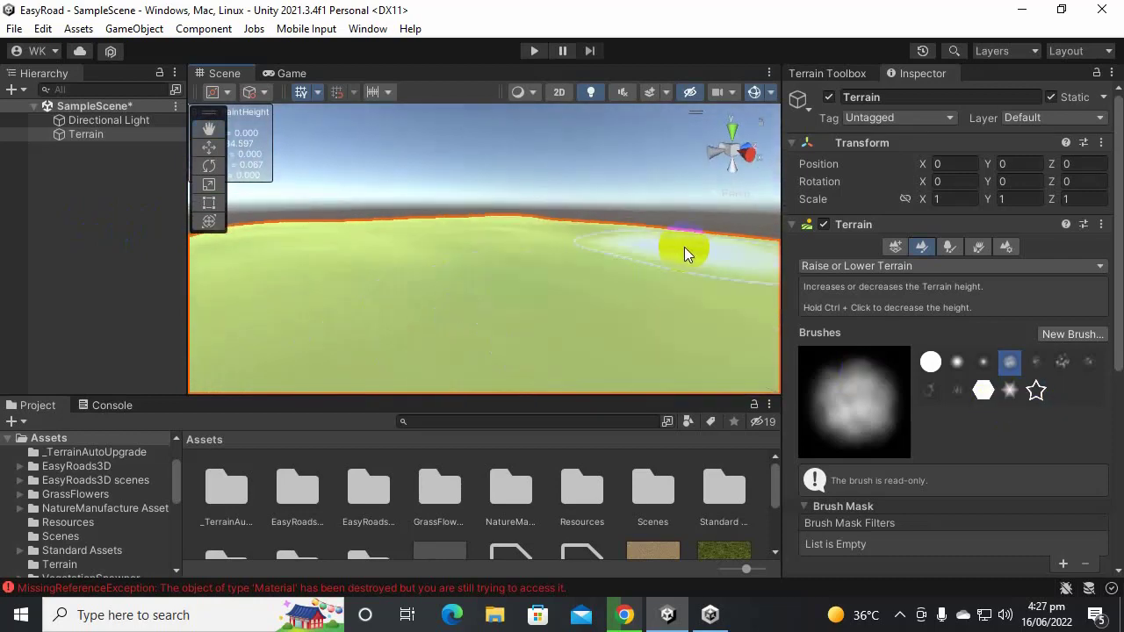
click(1060, 367)
mouse_move(553, 316)
mouse_down()
mouse_move(534, 322)
mouse_move(466, 296)
mouse_up()
scroll(468, 308, down, 5)
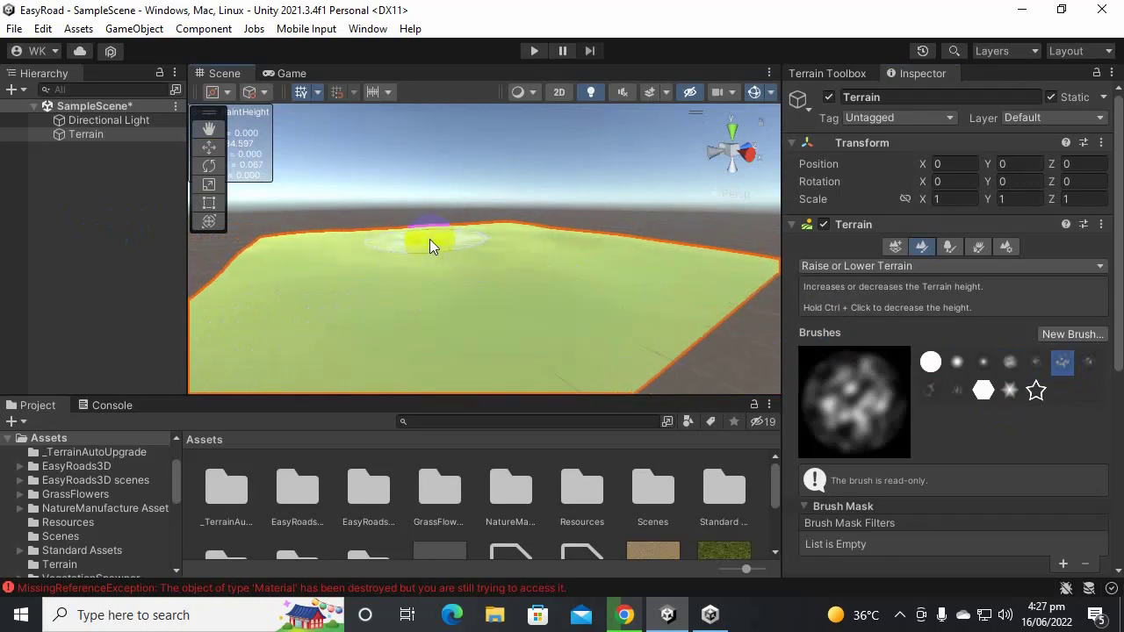
mouse_move(432, 261)
mouse_down()
mouse_move(426, 290)
mouse_move(328, 365)
mouse_move(524, 307)
mouse_up()
click(633, 280)
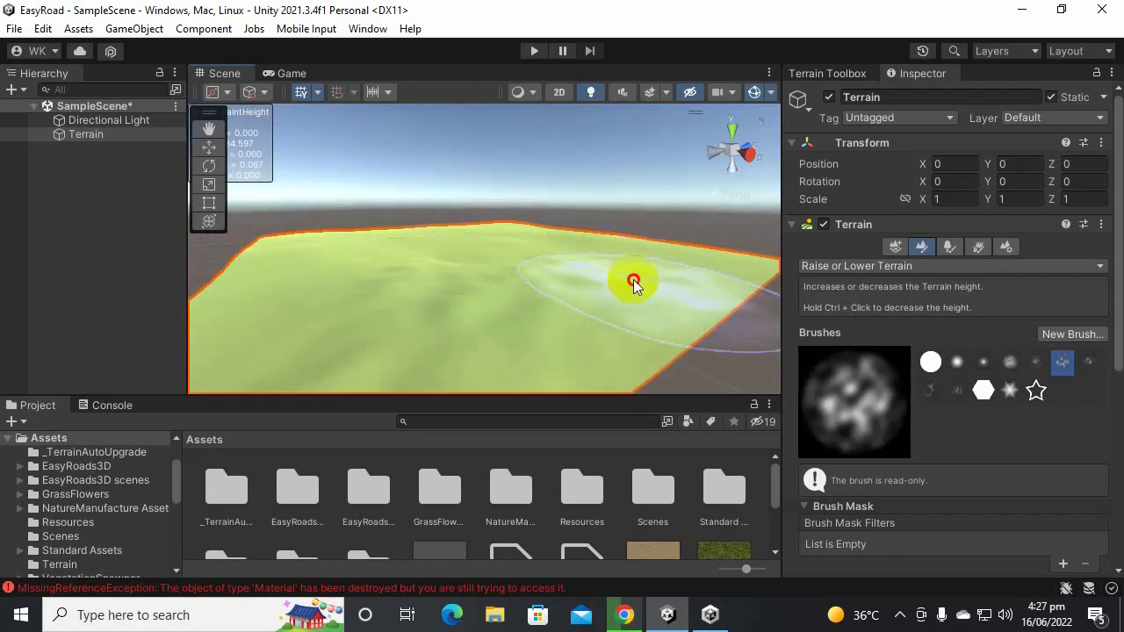
click(538, 225)
Step: Raise more uneven bumps along the opposite side of the terrain with the same spotted noise brush
mouse_move(697, 269)
alt+mouse_down()
mouse_move(507, 391)
mouse_move(534, 369)
alt+mouse_up()
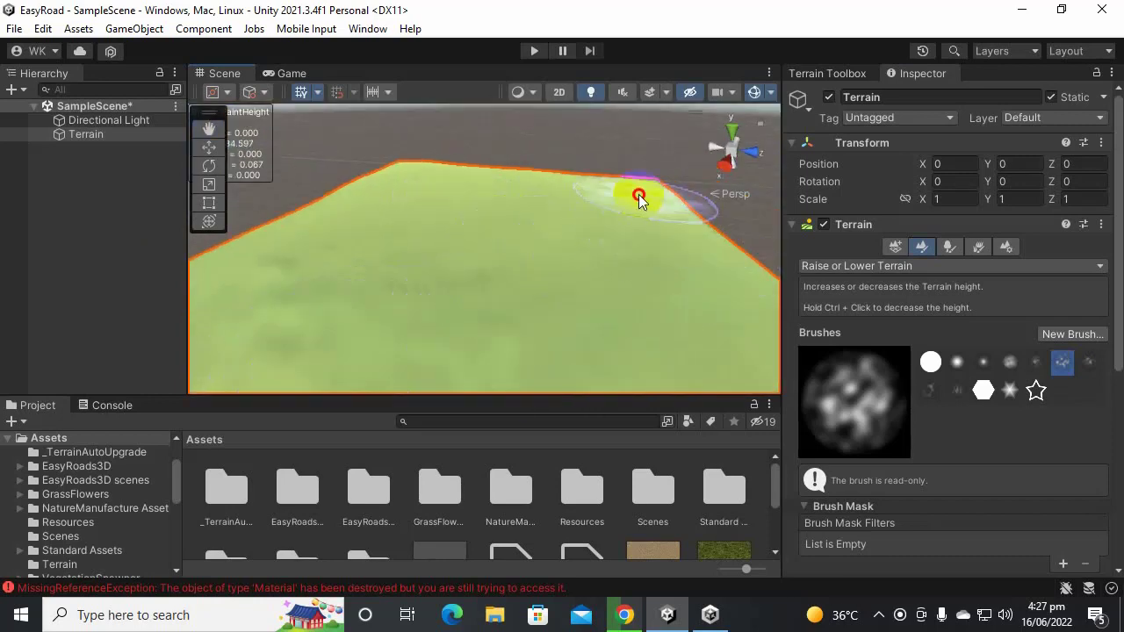
click(367, 158)
click(423, 206)
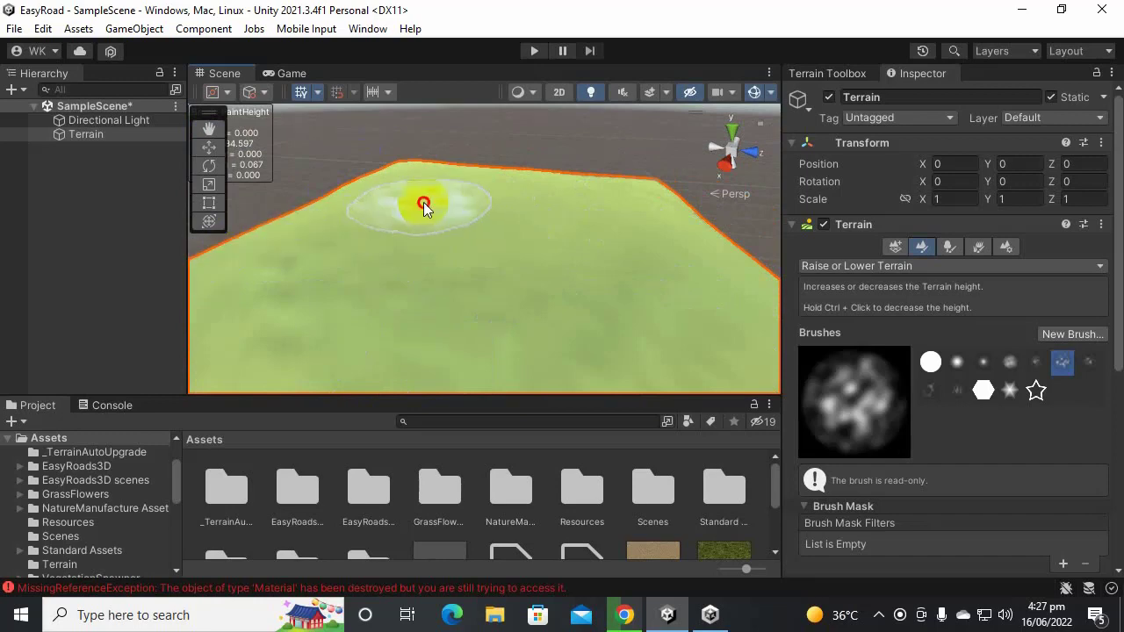
scroll(643, 256, down, 3)
alt+drag(642, 265, 701, 212)
scroll(701, 212, down, 3)
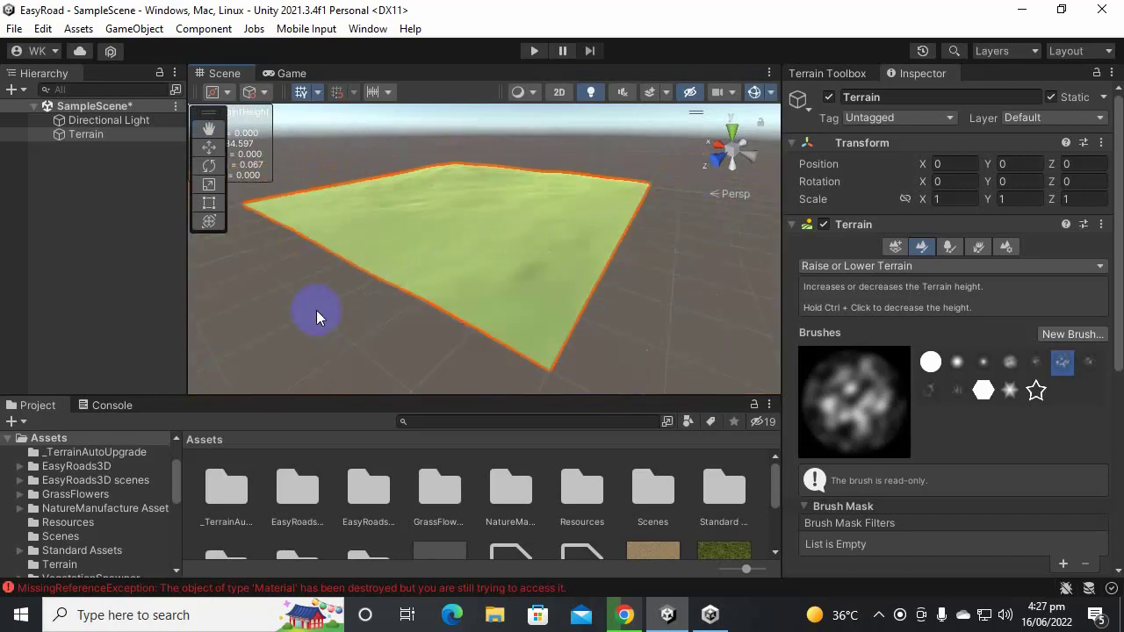
alt+drag(508, 276, 593, 329)
scroll(612, 327, up, 5)
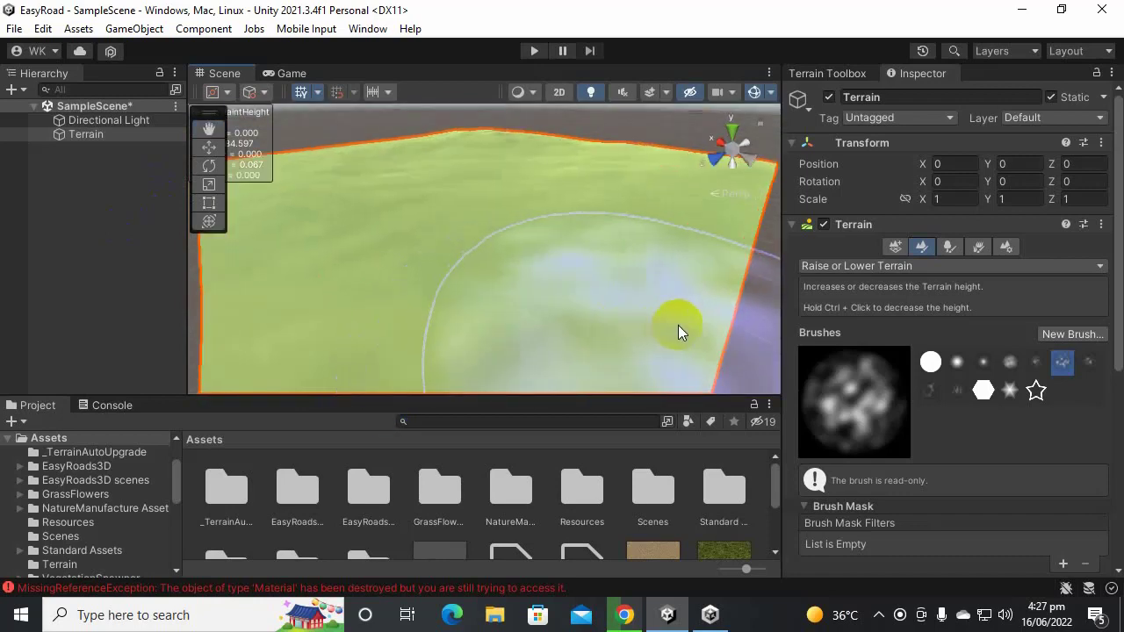
scroll(678, 326, down, 4)
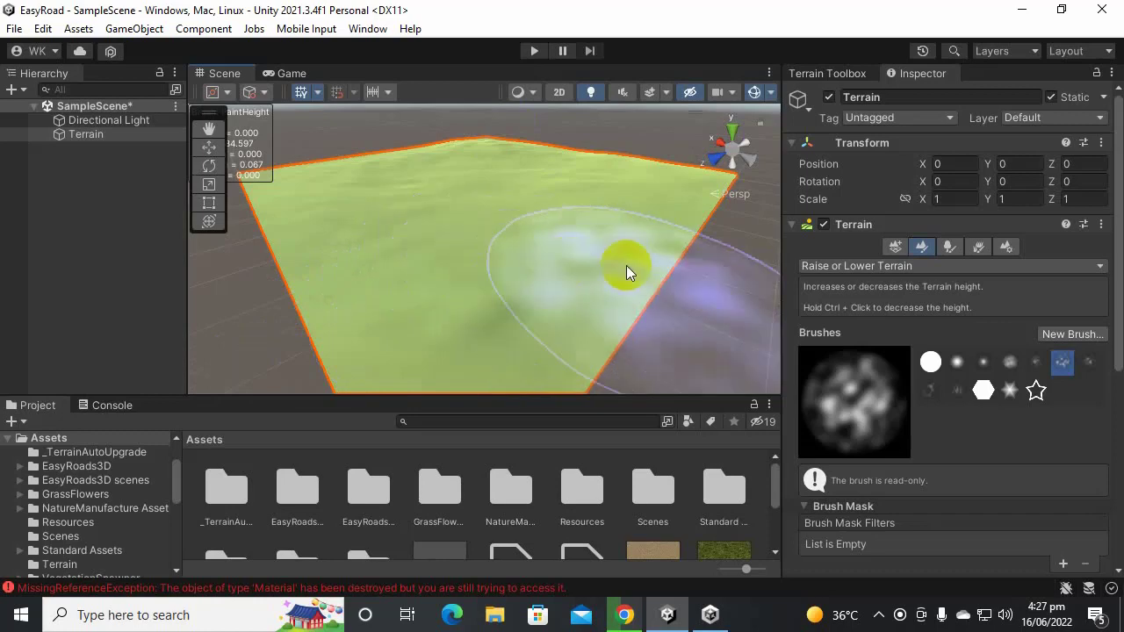
Step: Switch the Terrain object's painting tool to Paint Texture and select the sand layer NewLayer 1
click(75, 135)
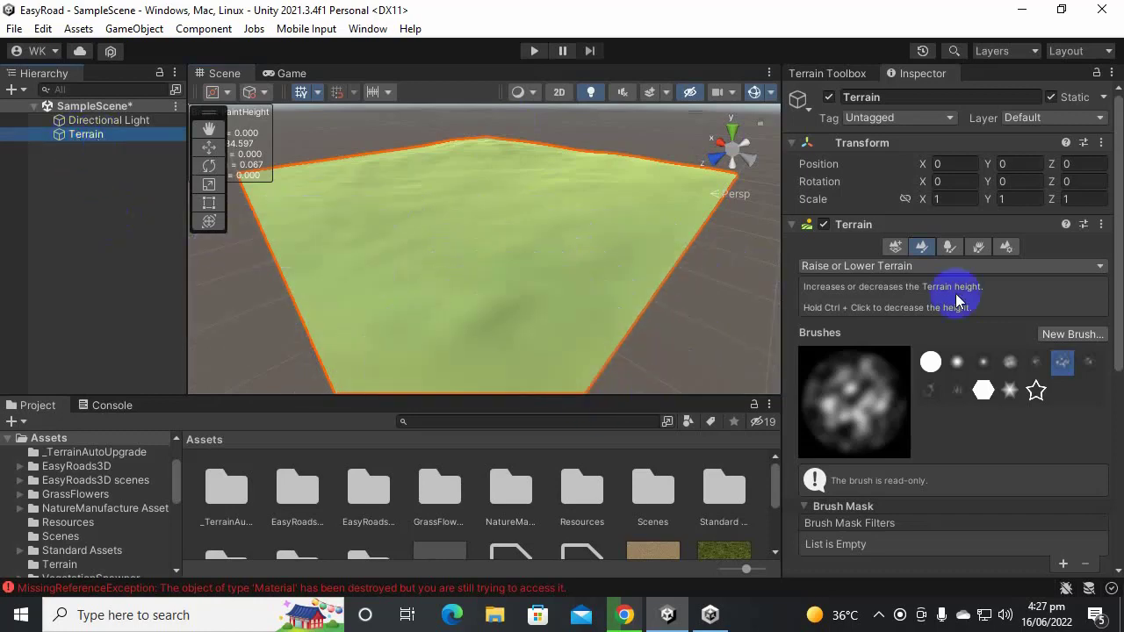
click(918, 266)
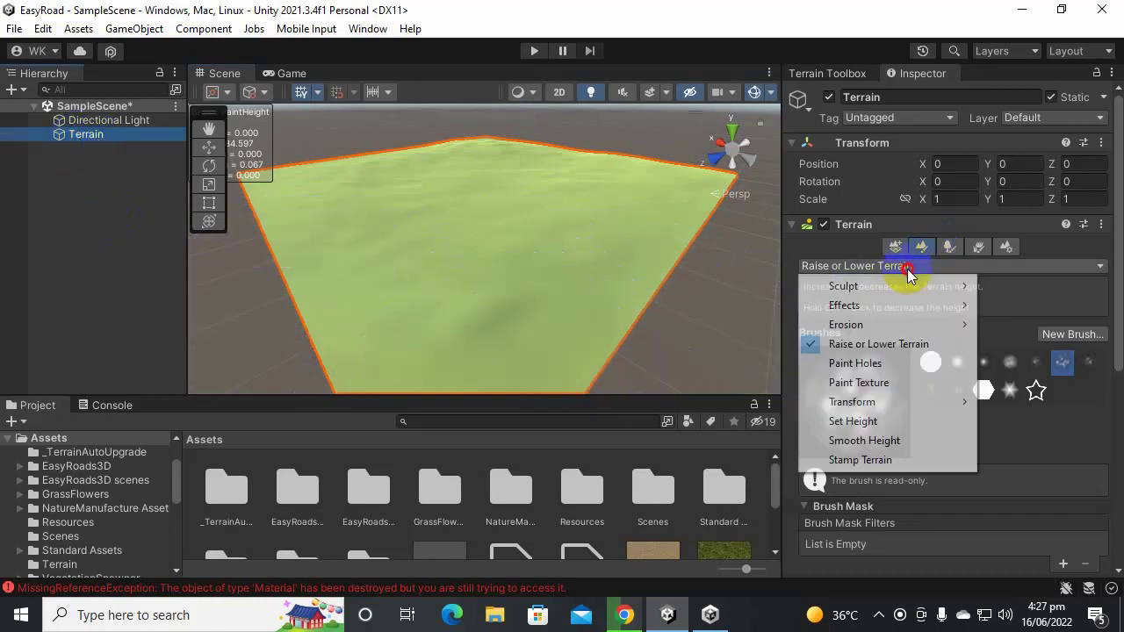
click(898, 384)
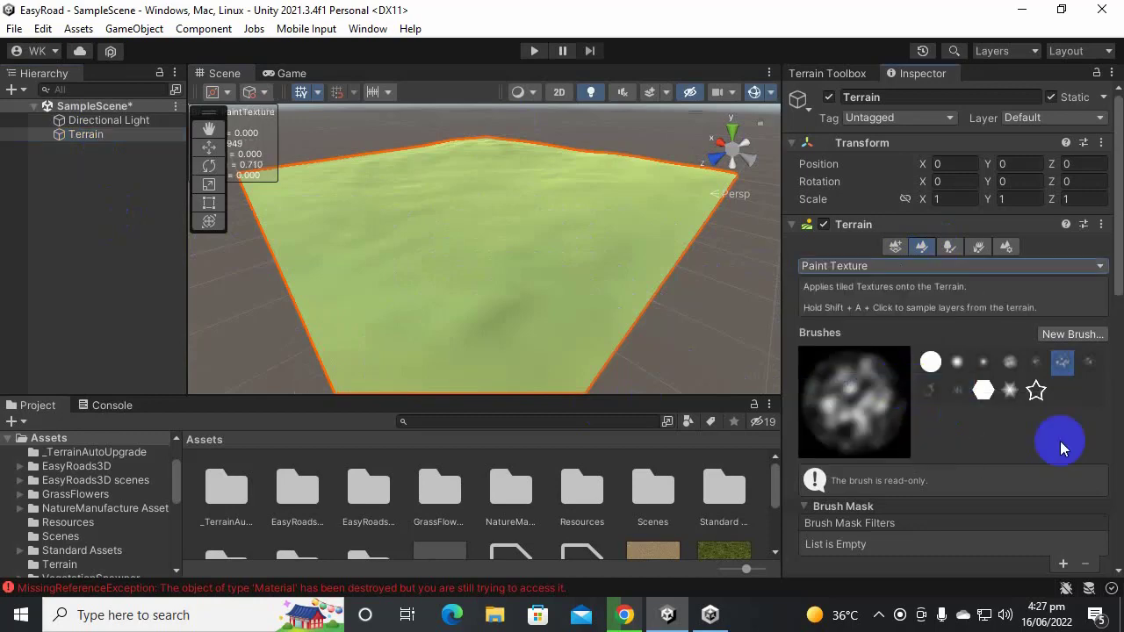
scroll(1059, 439, down, 10)
click(869, 338)
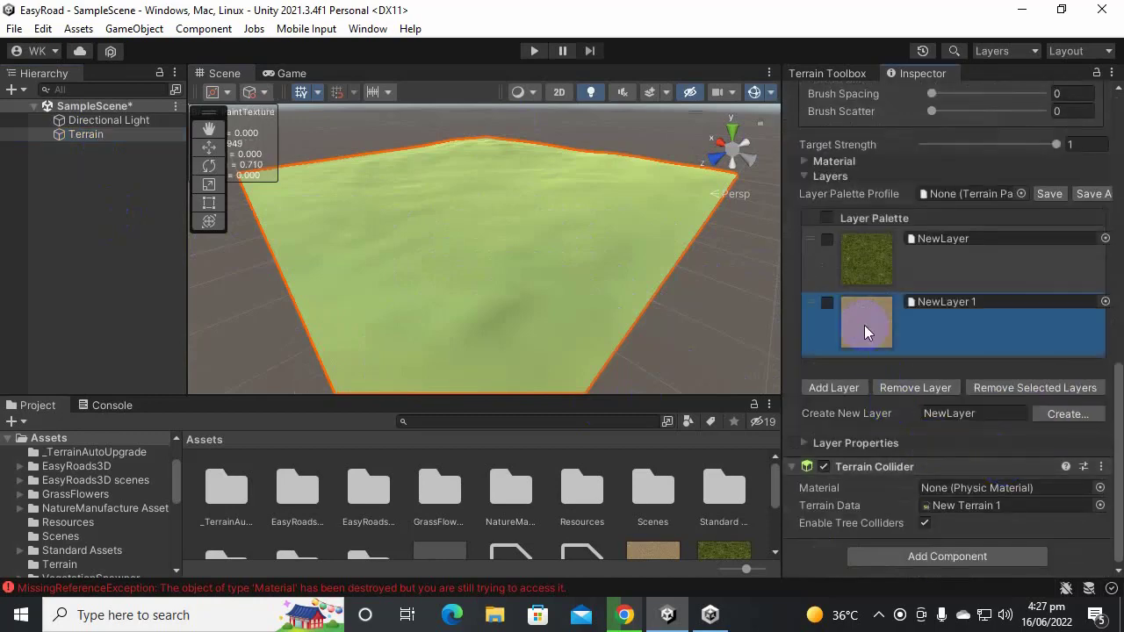
Step: Choose the solid round brush and set its strength to 1 and its size to 50
scroll(929, 329, up, 3)
scroll(932, 336, up, 3)
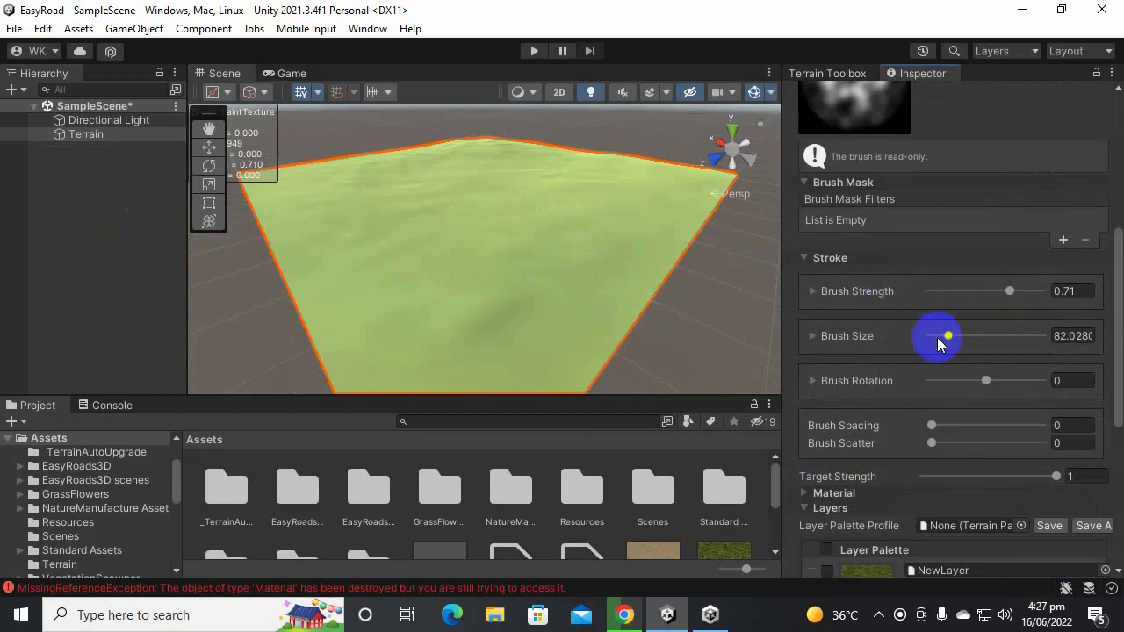
scroll(556, 285, up, 3)
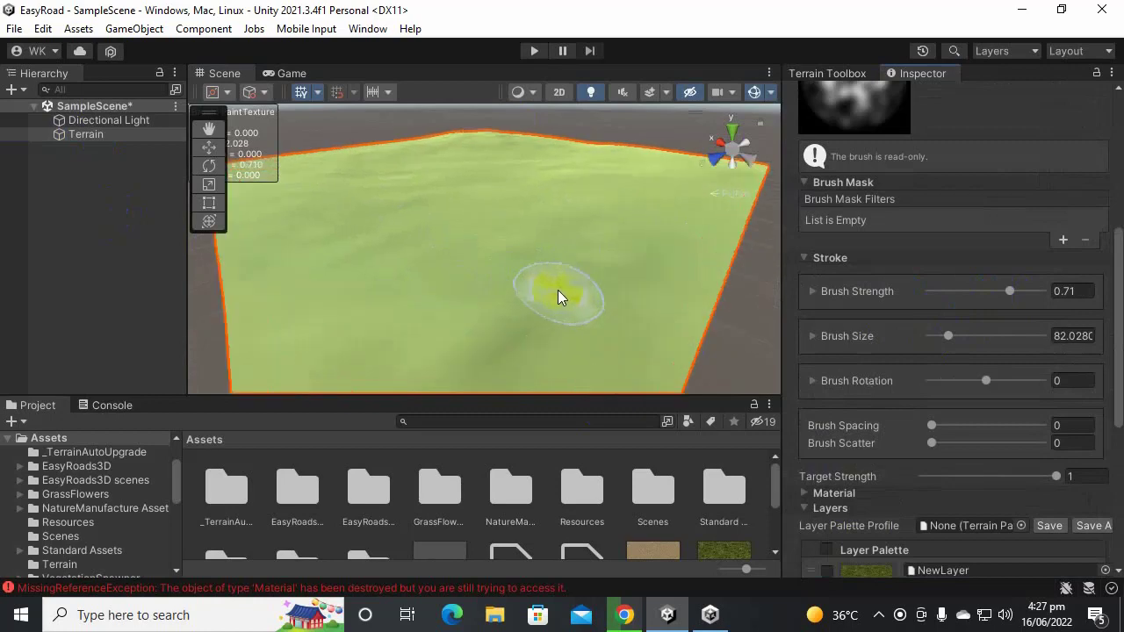
scroll(609, 290, up, 2)
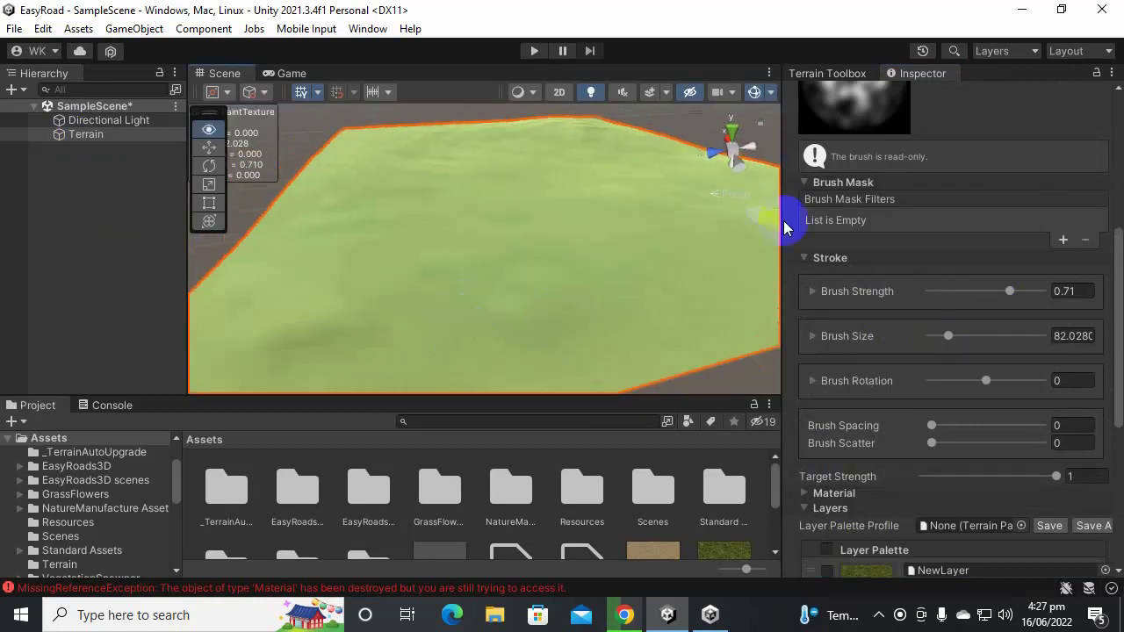
scroll(973, 175, up, 4)
click(930, 275)
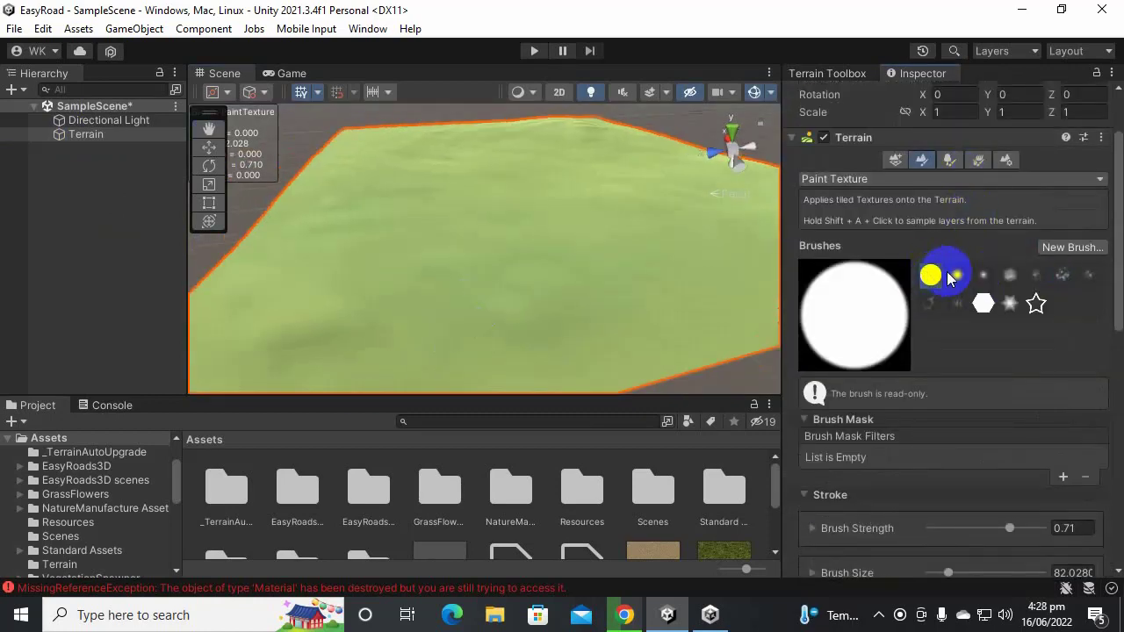
scroll(937, 476, down, 3)
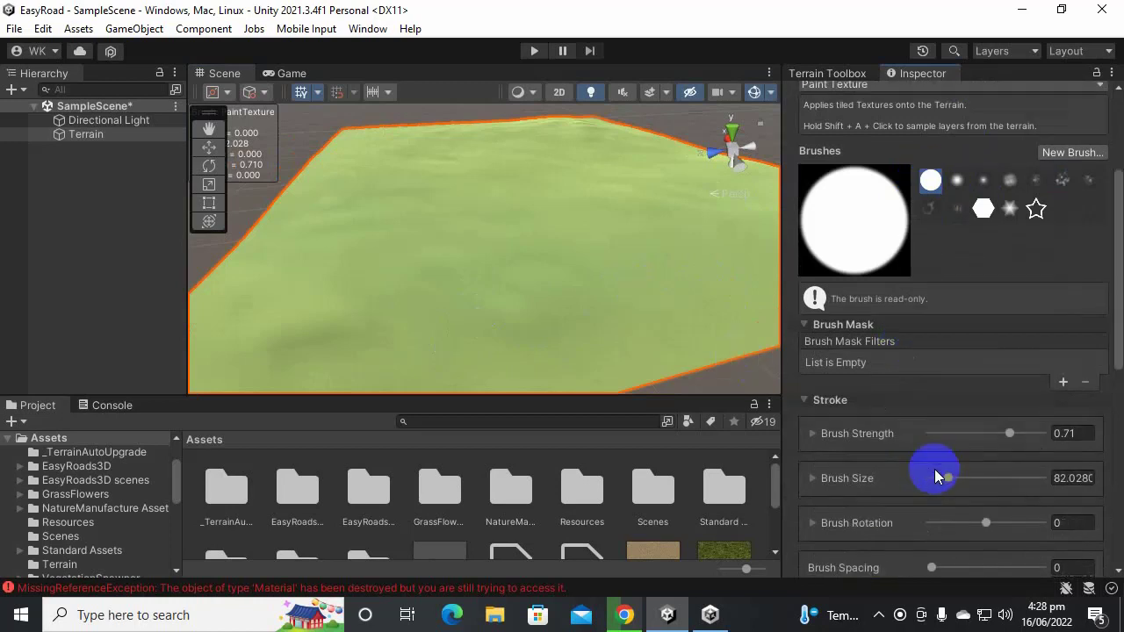
drag(1009, 431, 1066, 434)
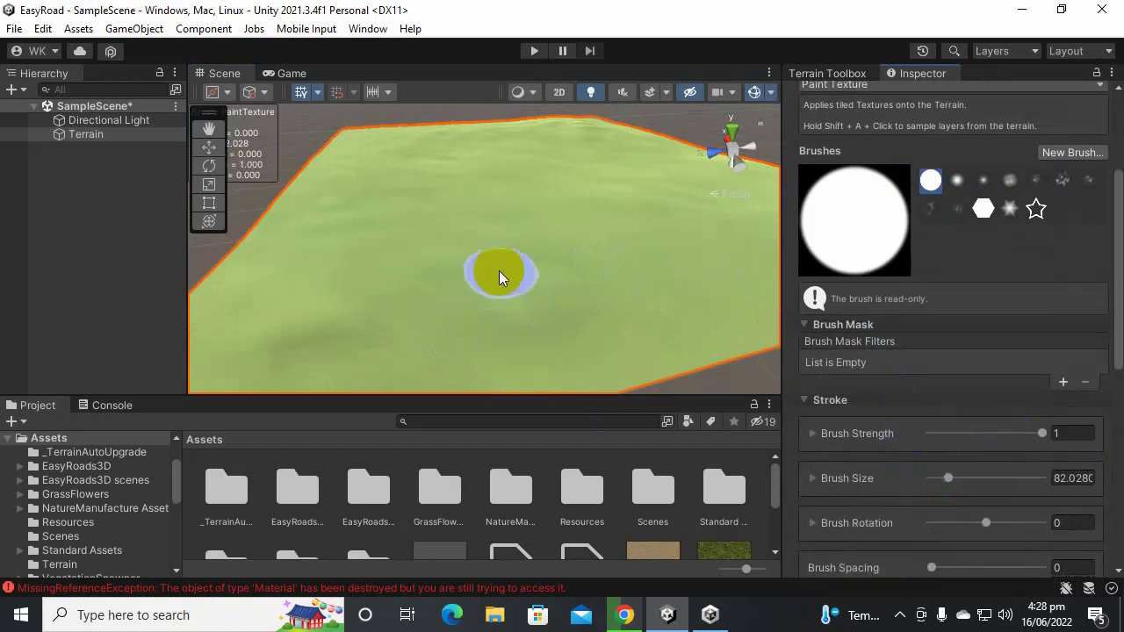
click(1073, 477)
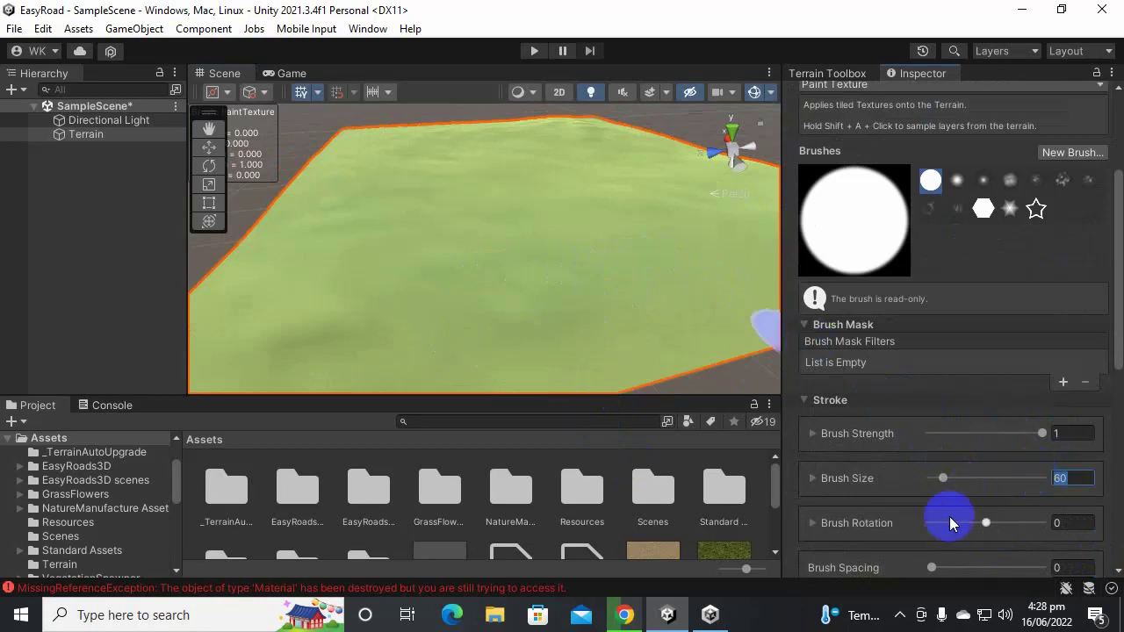
text(50)
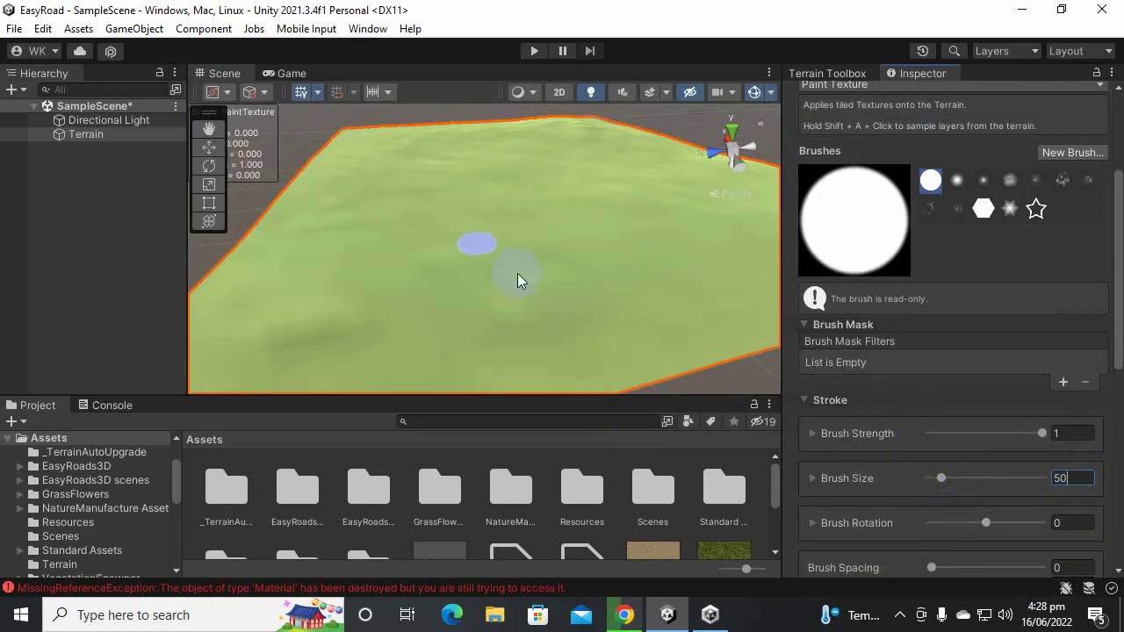
Step: Paint a winding sand path across the terrain, curving up to and around its far corner
alt+drag(577, 273, 661, 303)
right_drag(661, 303, 614, 358)
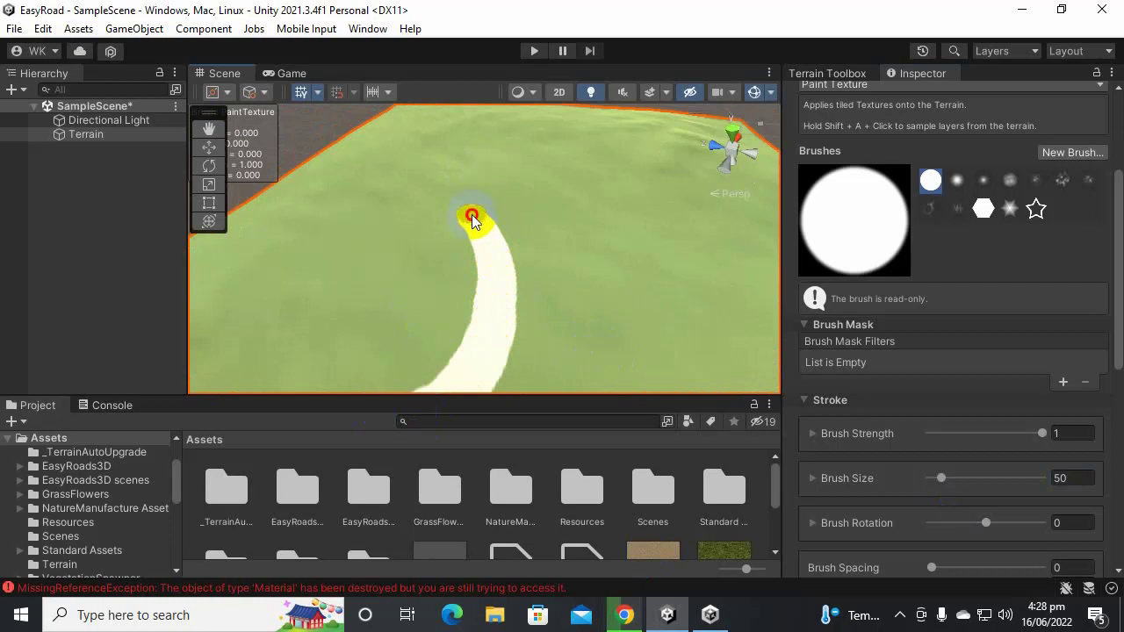
drag(471, 216, 528, 194)
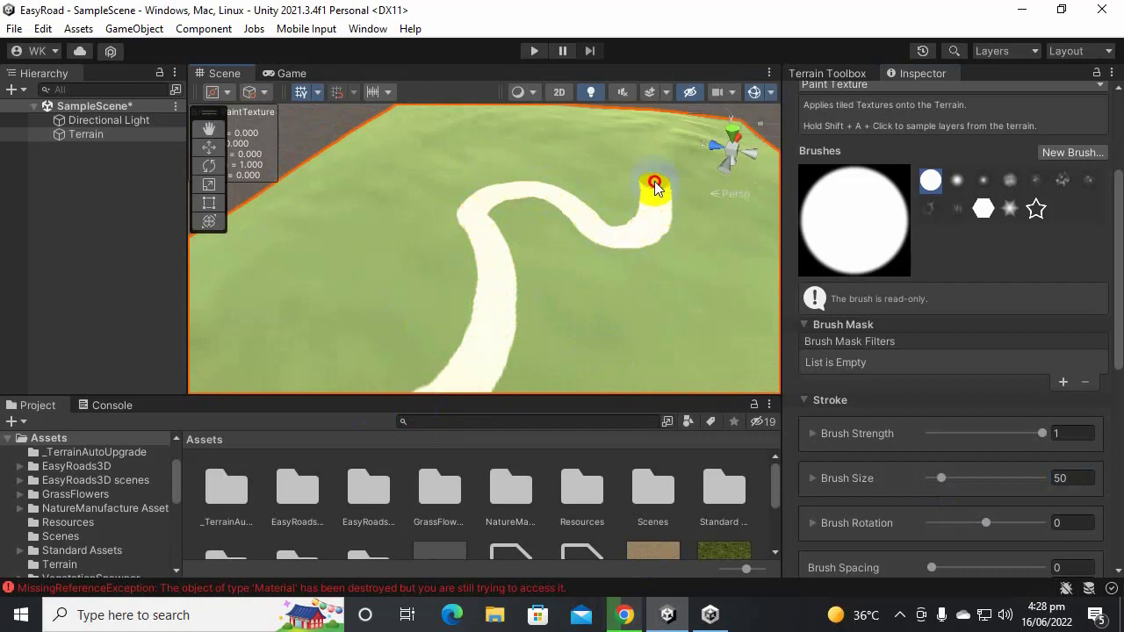
mouse_move(659, 270)
alt+mouse_down()
mouse_move(627, 301)
mouse_move(590, 306)
alt+mouse_up()
mouse_move(422, 343)
middle_down()
mouse_move(231, 364)
mouse_move(230, 410)
middle_up()
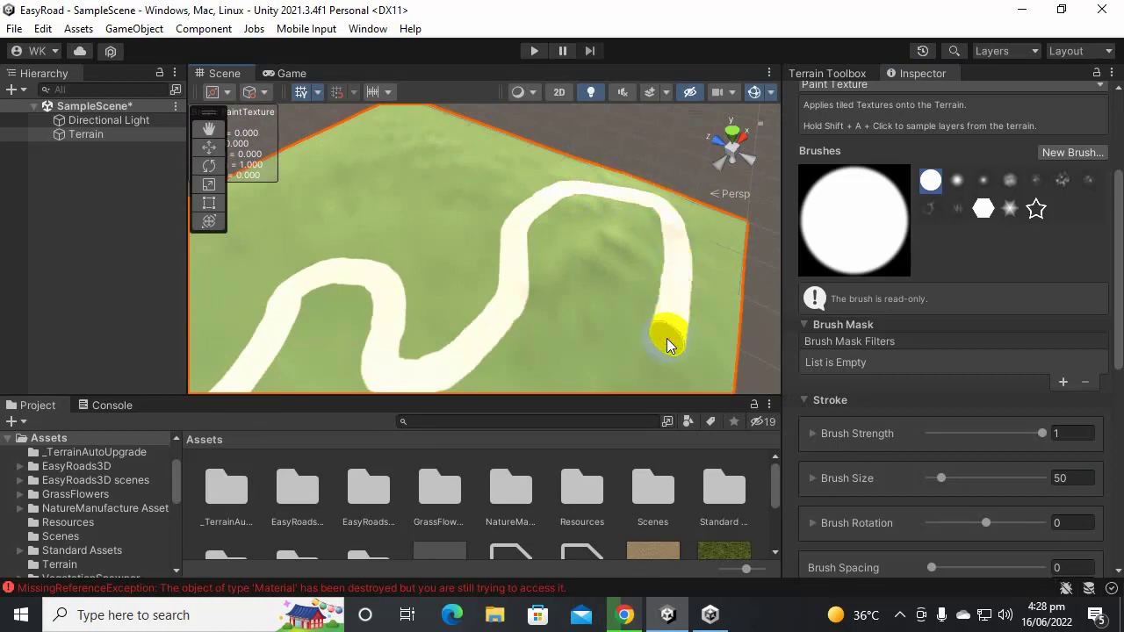
Step: Extend the sand path from its near end with two branches, one to the terrain's edge and one across the foreground
scroll(640, 323, down, 3)
mouse_move(607, 299)
middle_down()
mouse_move(645, 193)
mouse_move(645, 304)
mouse_move(665, 262)
middle_up()
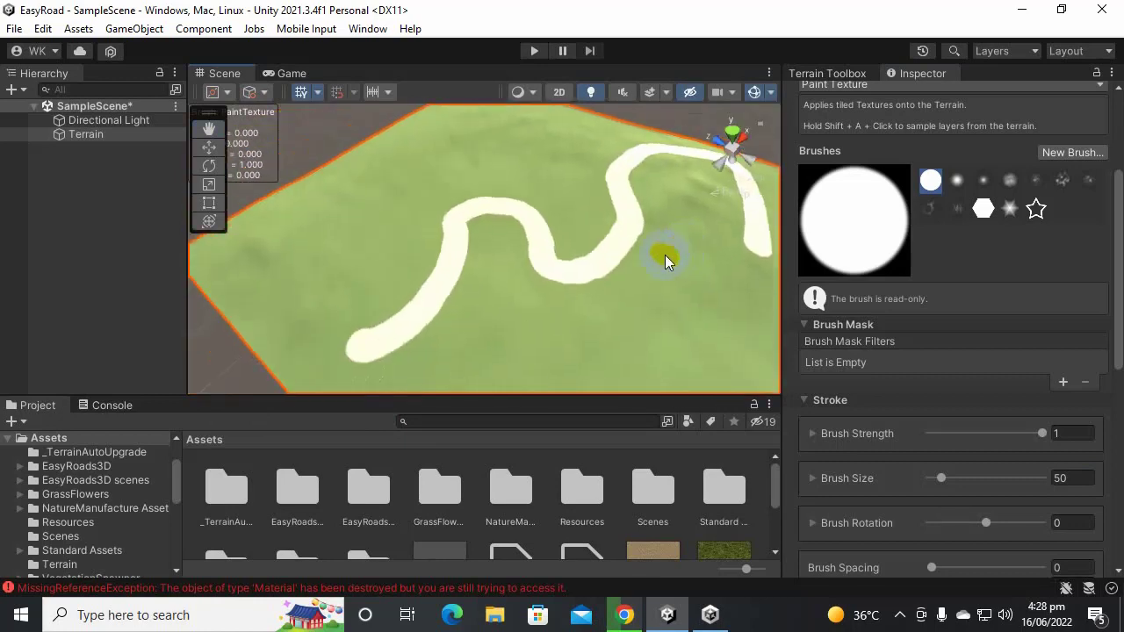
alt+drag(664, 261, 741, 294)
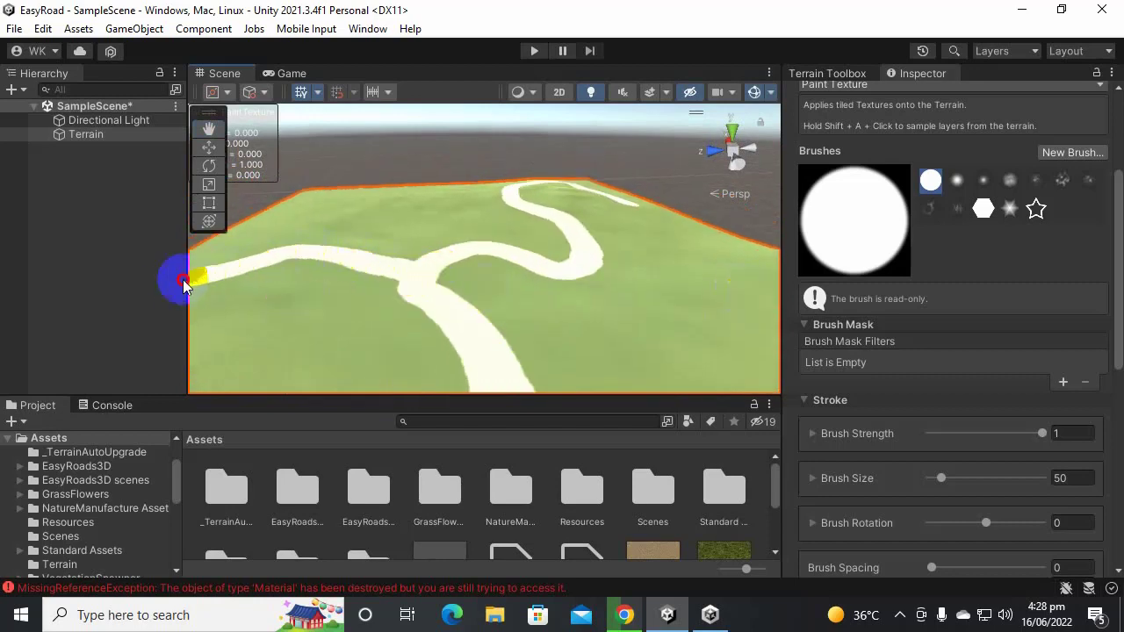
alt+drag(732, 369, 572, 246)
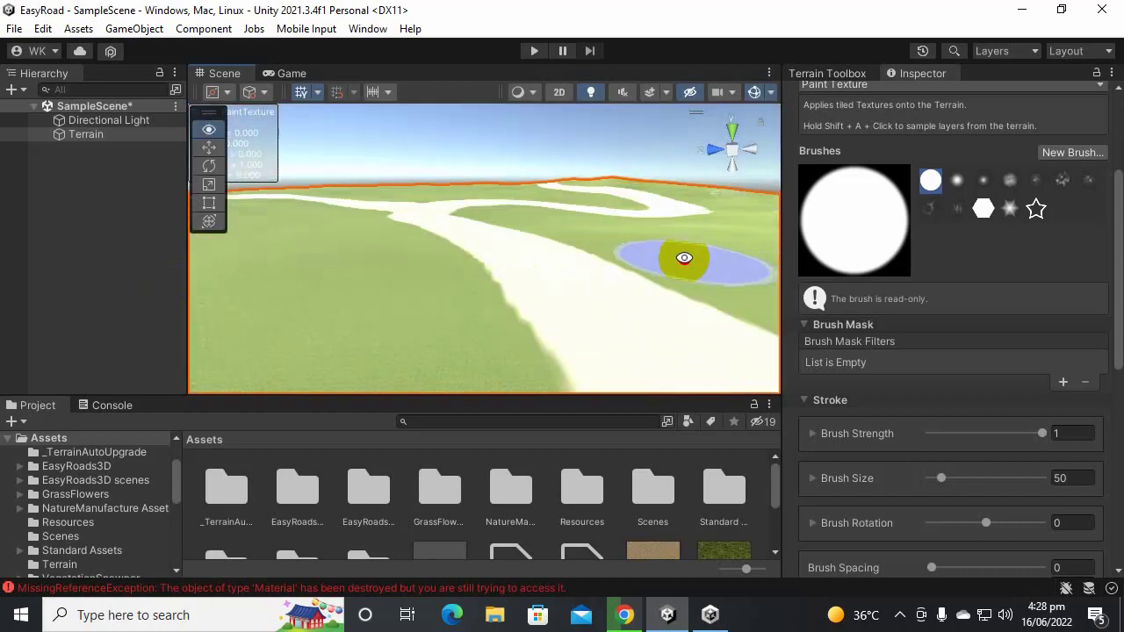
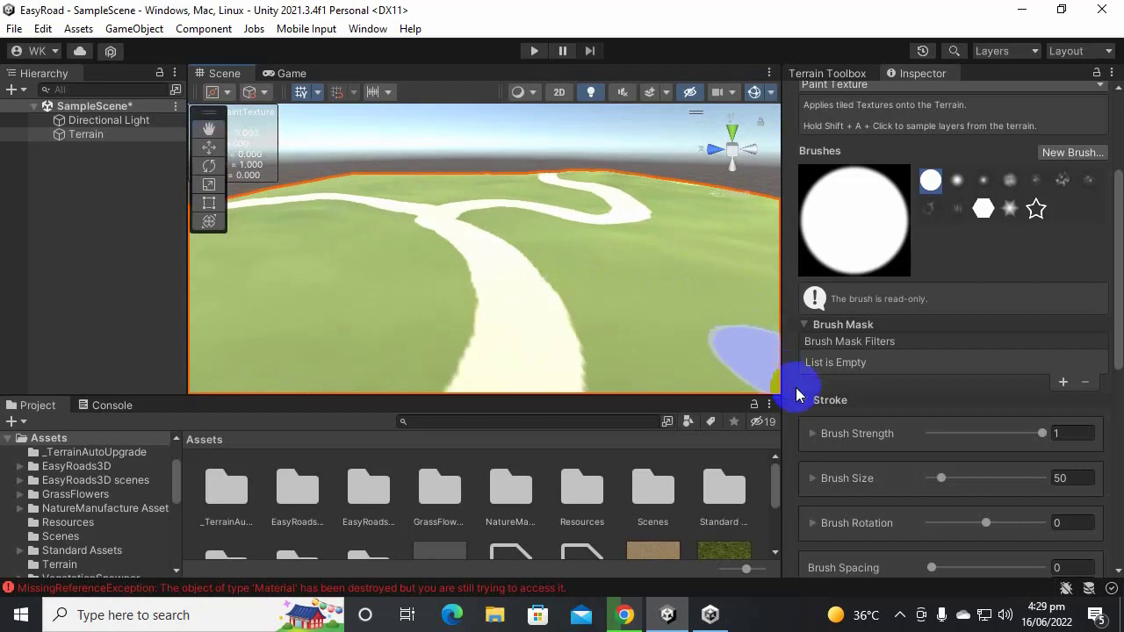
Step: Try painting with the sand layer beside the path and undo the last stroke
scroll(1053, 345, up, 3)
scroll(1041, 351, down, 8)
scroll(1041, 351, down, 5)
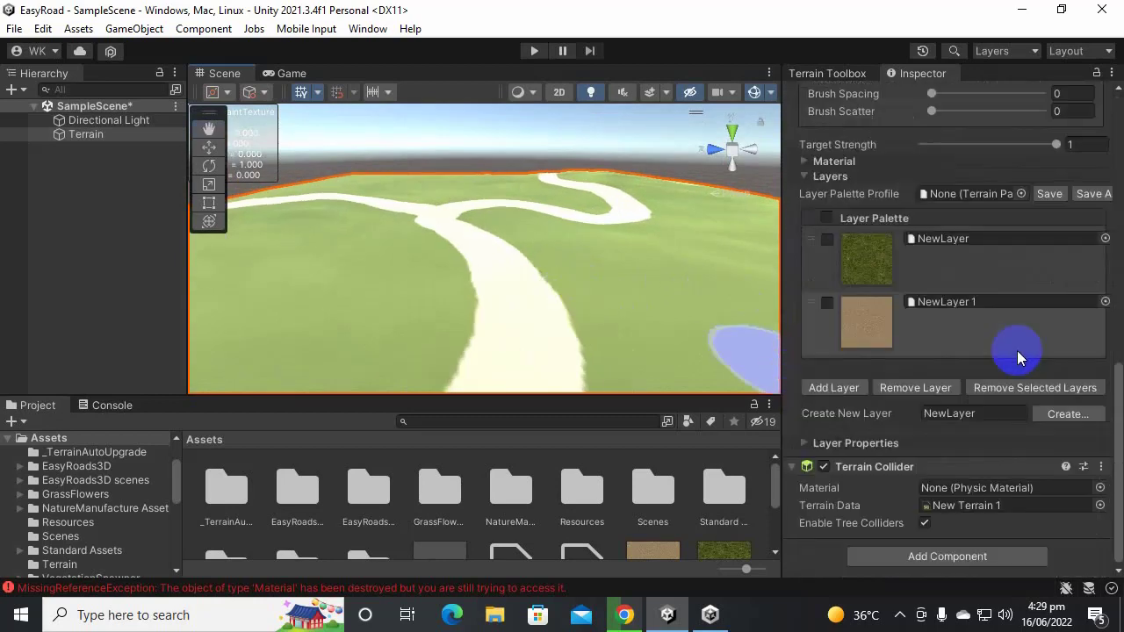
click(867, 344)
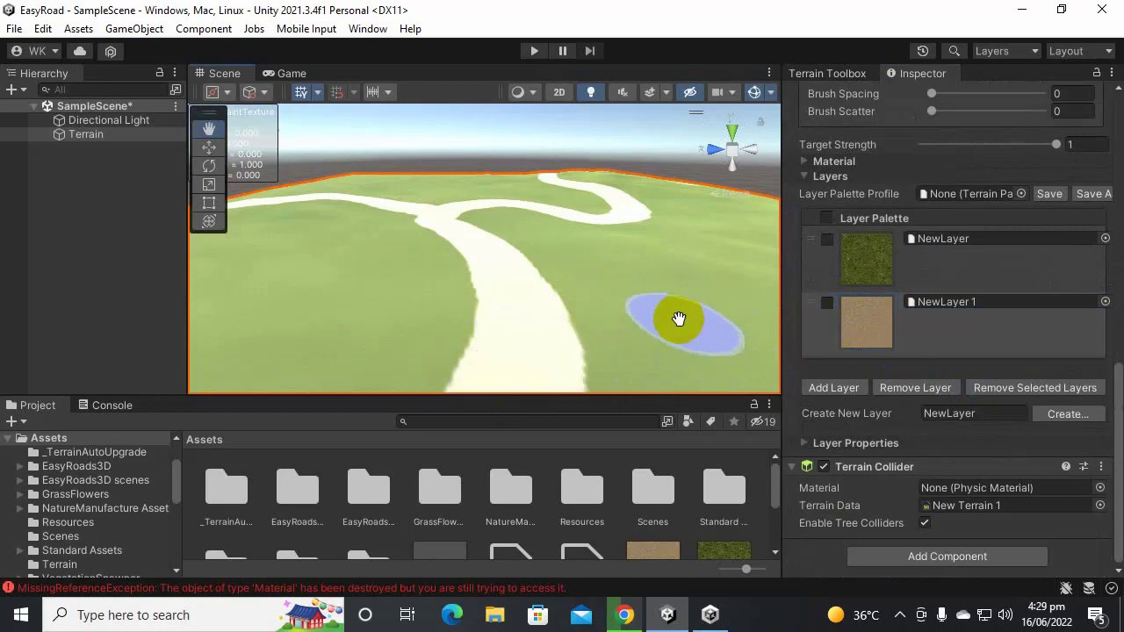
click(856, 323)
drag(504, 336, 762, 321)
key(ctrl+z)
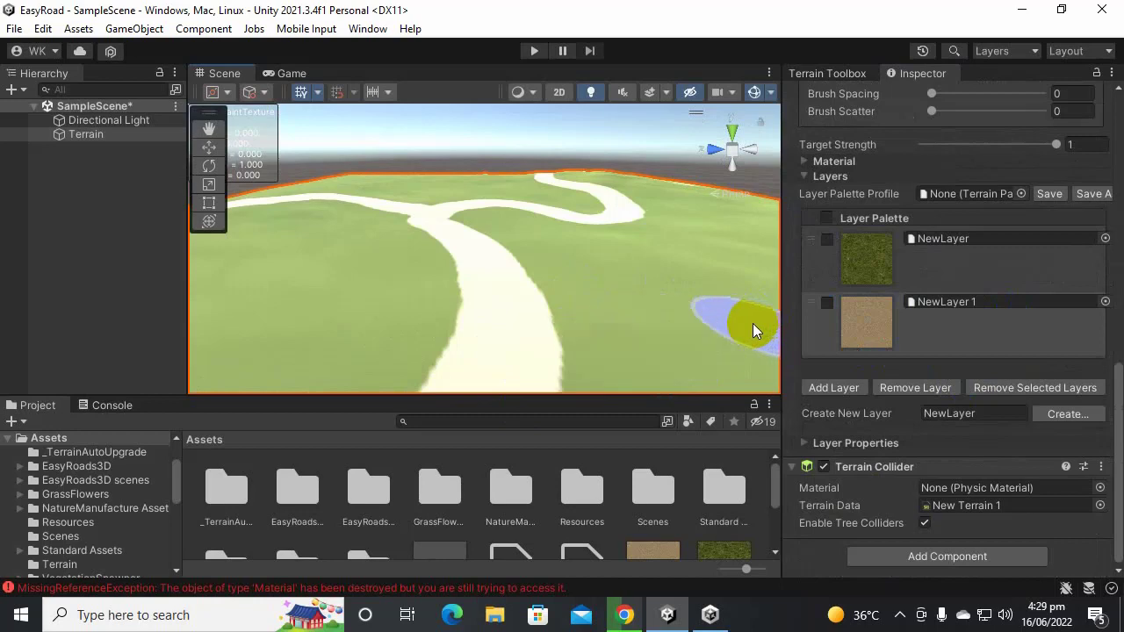
Step: Open the settings of the sand layer NewLayer 1 from the terrain's layer palette and raise its Metallic value
click(883, 333)
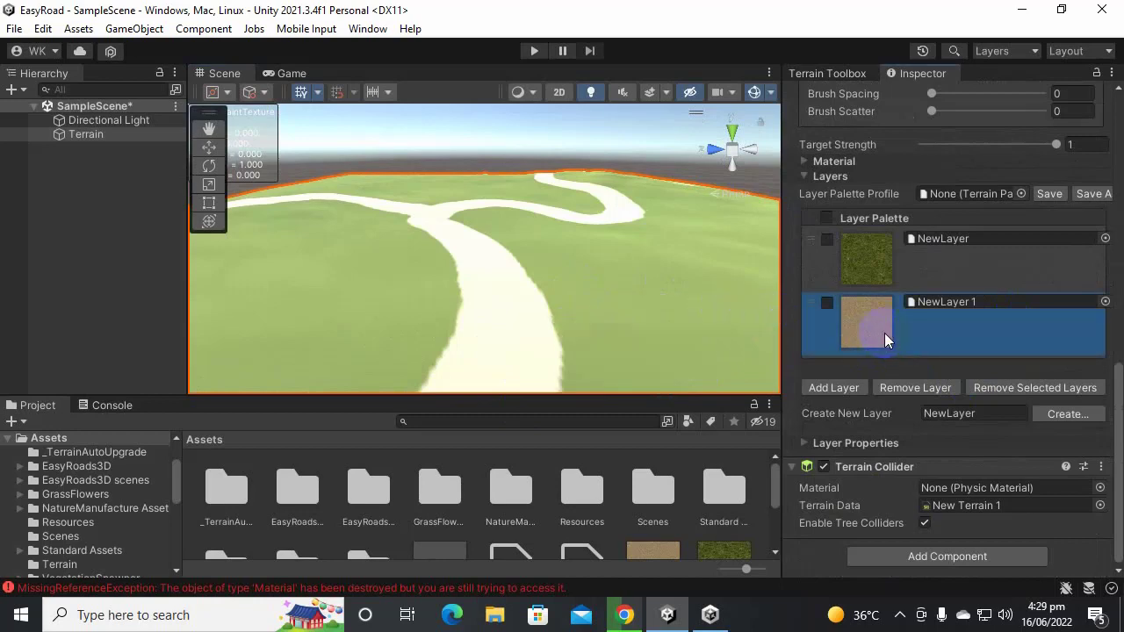
scroll(906, 321, up, 10)
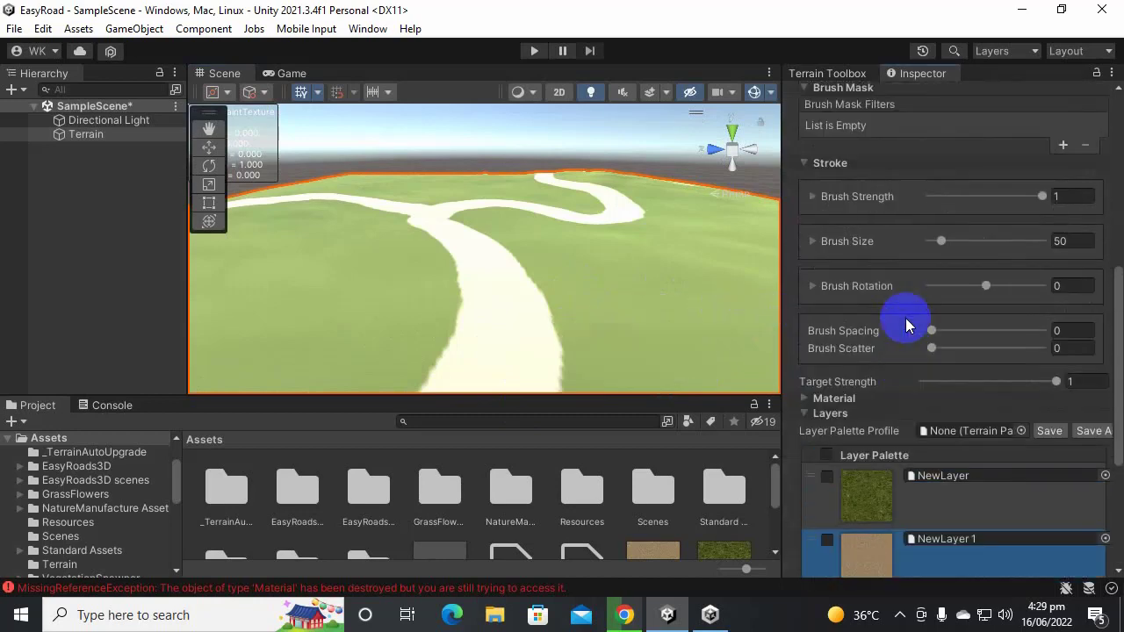
scroll(907, 324, down, 8)
scroll(906, 325, down, 5)
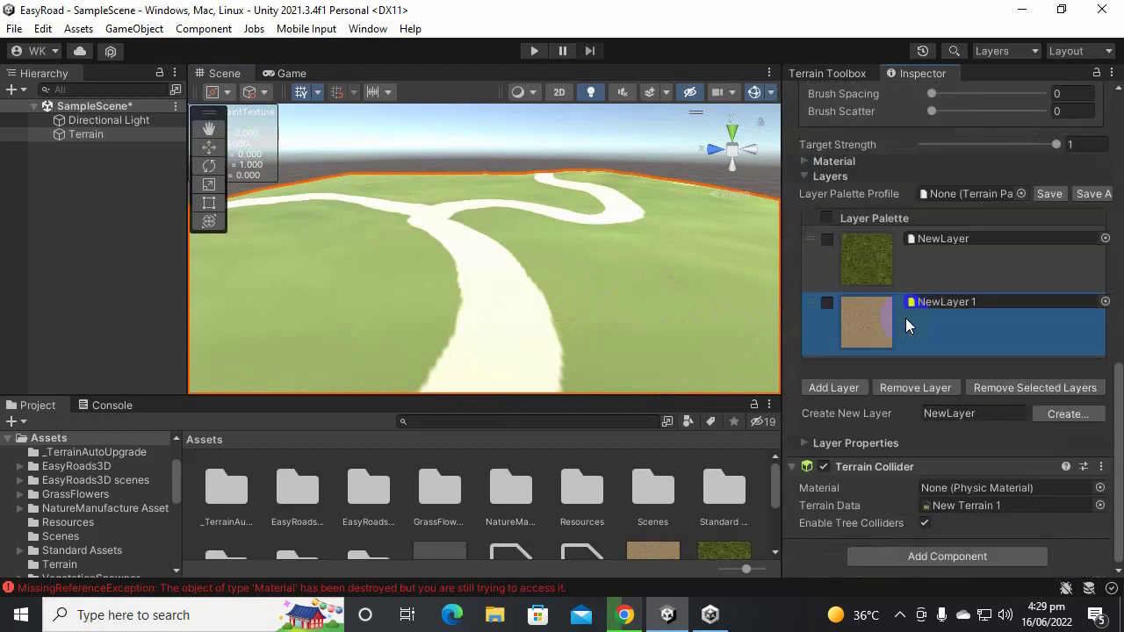
click(833, 161)
scroll(905, 180, down, 2)
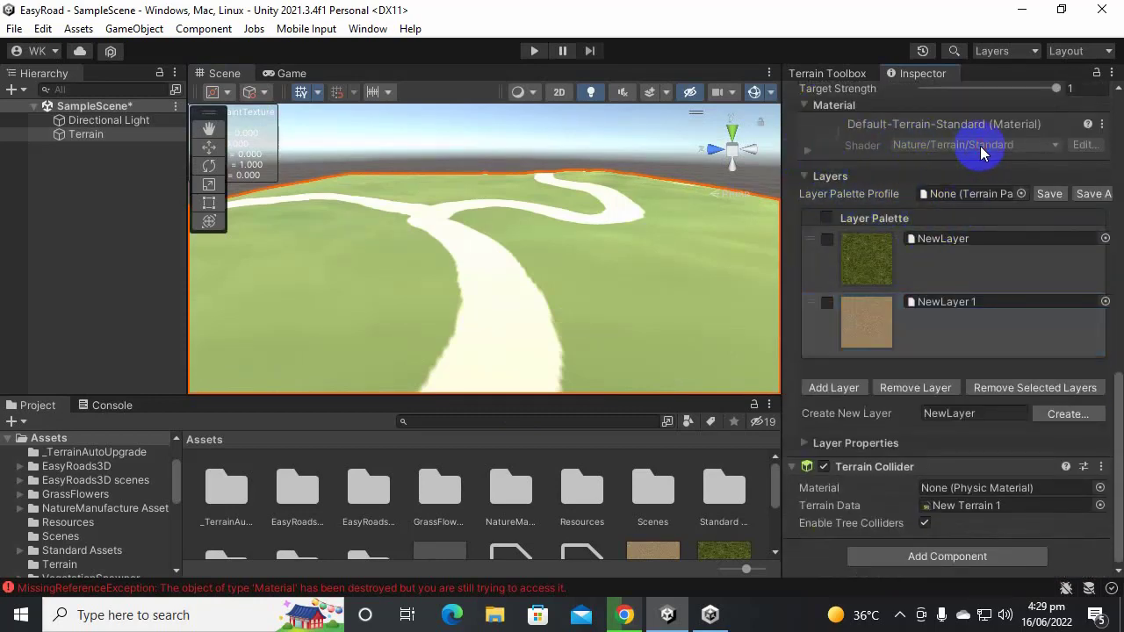
scroll(1012, 310, down, 3)
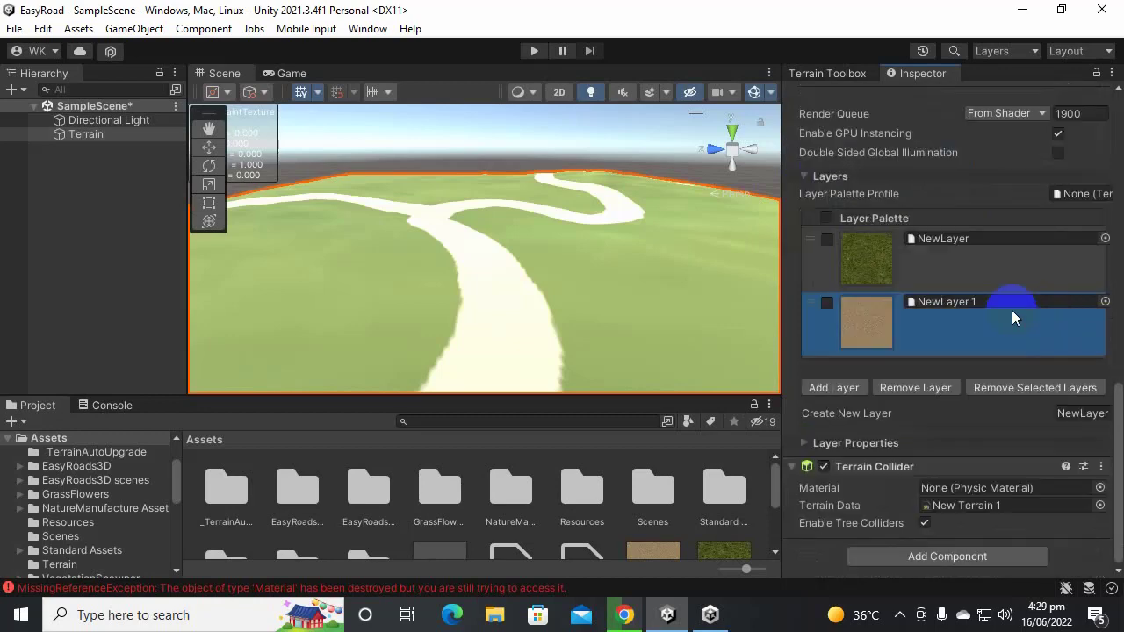
double_click(964, 303)
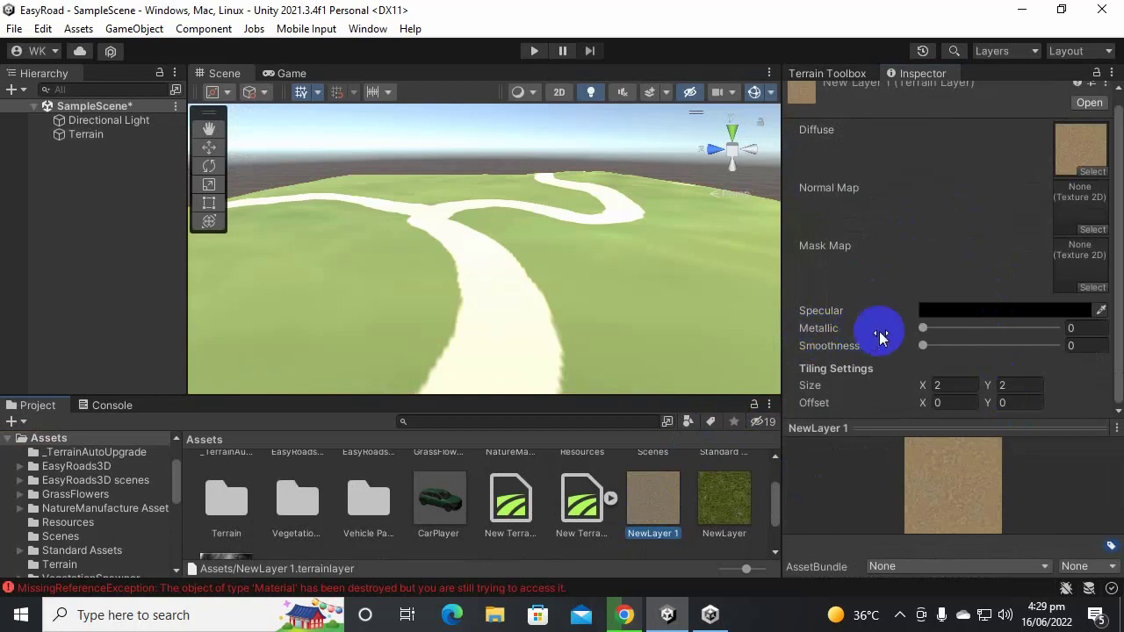
click(923, 329)
drag(925, 332, 967, 332)
Step: Set the Metallic value of the grass layer NewLayer to 0.257
alt+drag(698, 319, 712, 278)
right_drag(712, 279, 712, 281)
click(724, 499)
drag(923, 326, 959, 330)
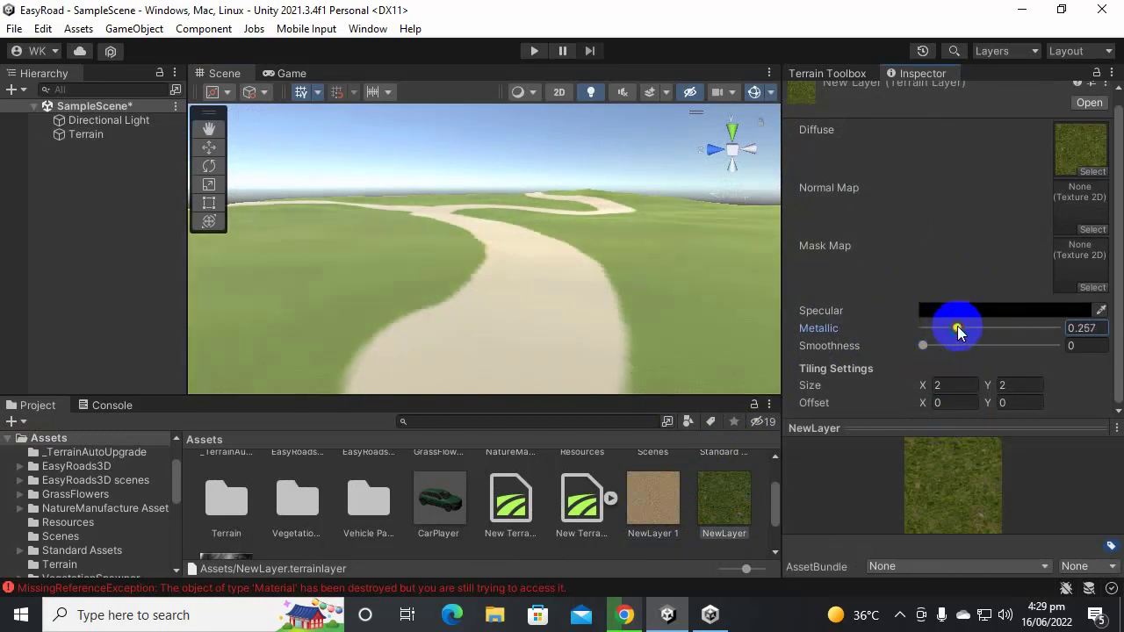
right_drag(545, 255, 639, 300)
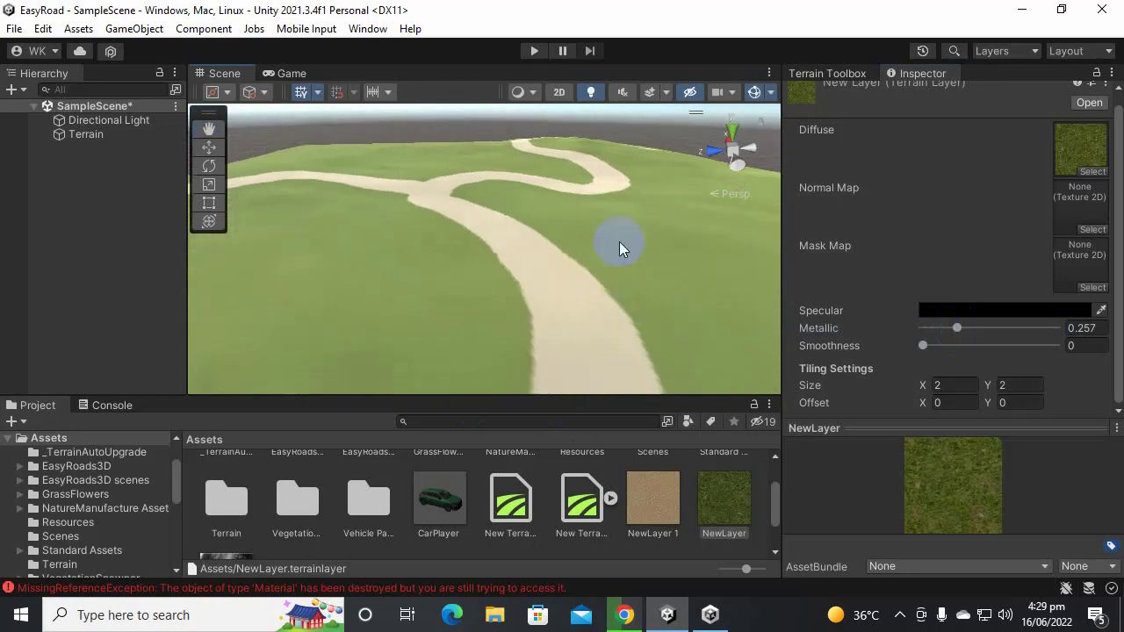
Step: Change the scene's environment lighting source to Color in the lighting settings
click(367, 28)
mouse_move(451, 355)
click(601, 355)
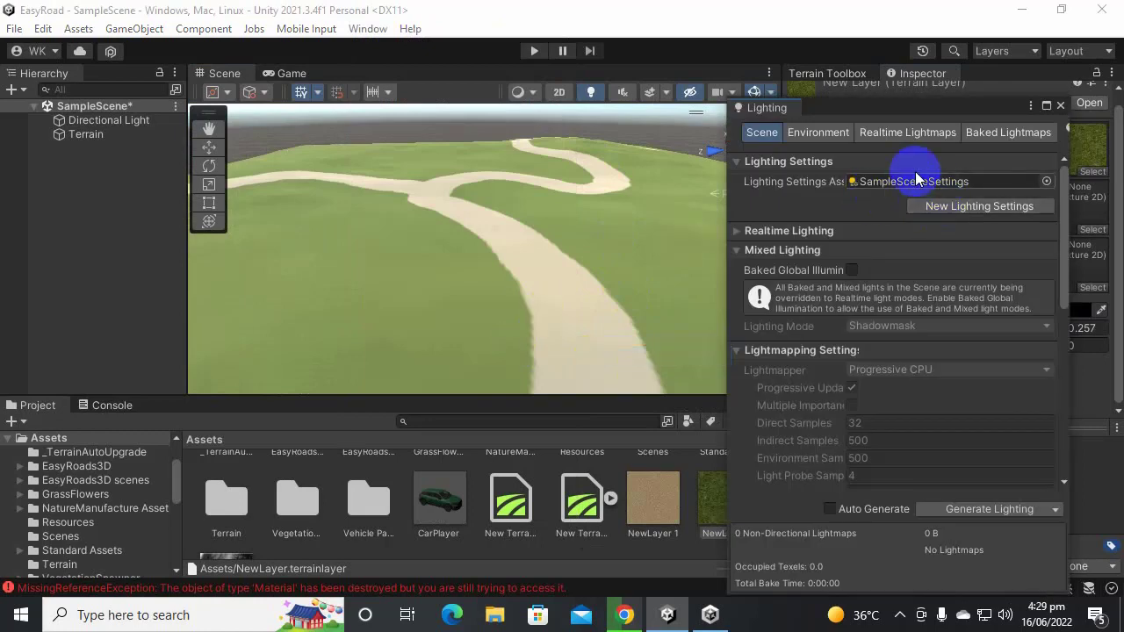
click(817, 133)
click(880, 265)
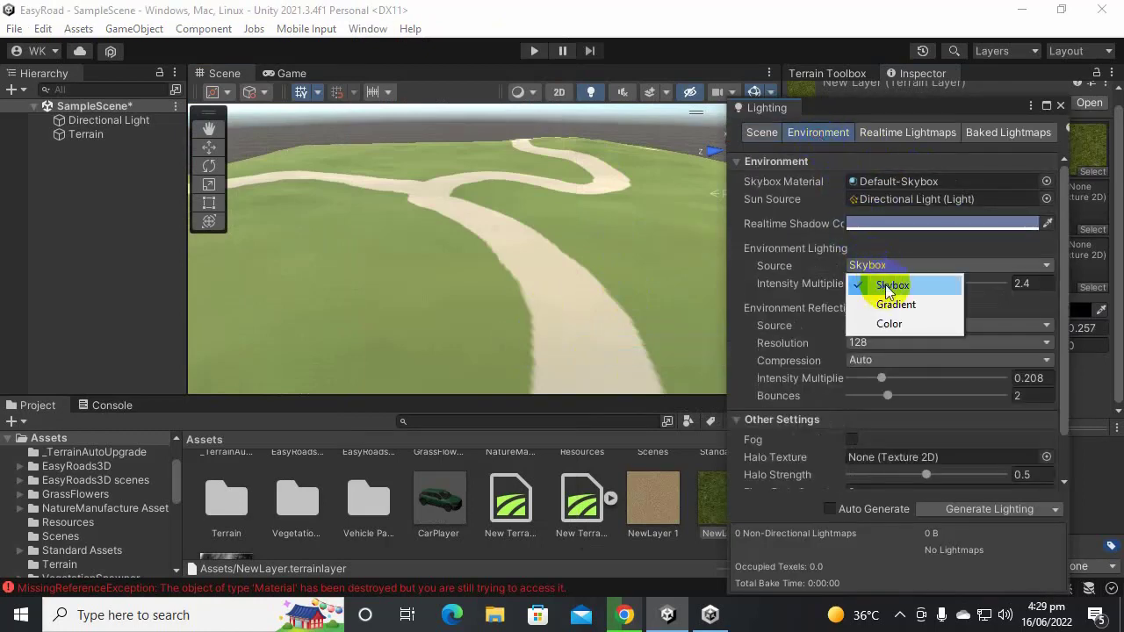
click(890, 324)
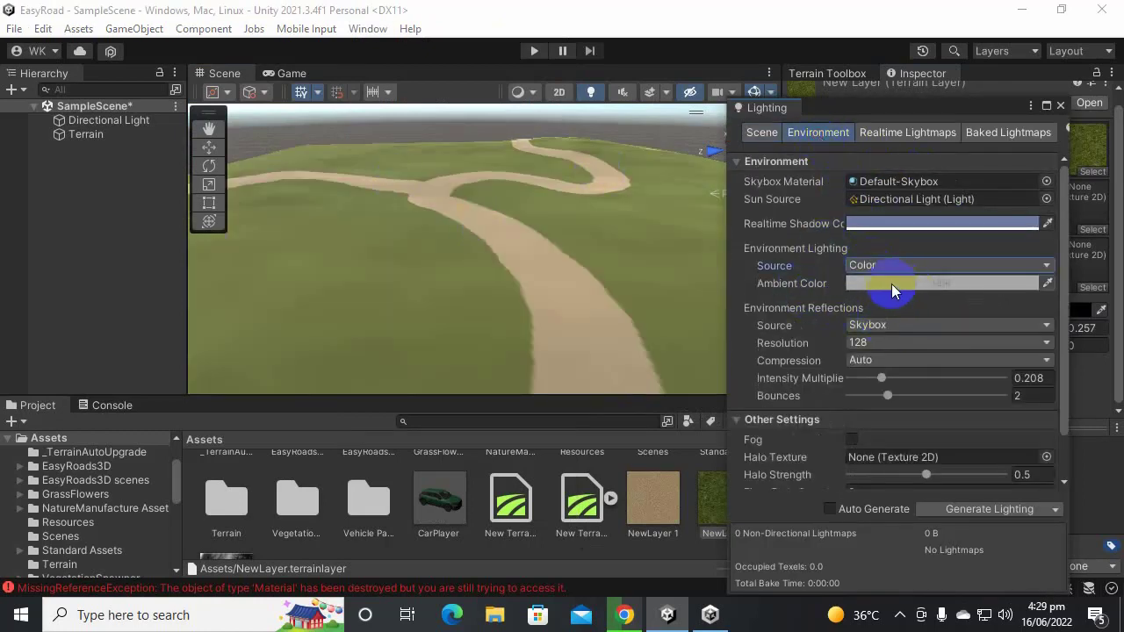
click(1060, 105)
Step: Inspect the grass surface and sand paths of the terrain up close and from several angles
drag(602, 210, 629, 214)
scroll(566, 197, up, 3)
scroll(629, 216, up, 2)
scroll(629, 217, up, 1)
scroll(627, 220, down, 4)
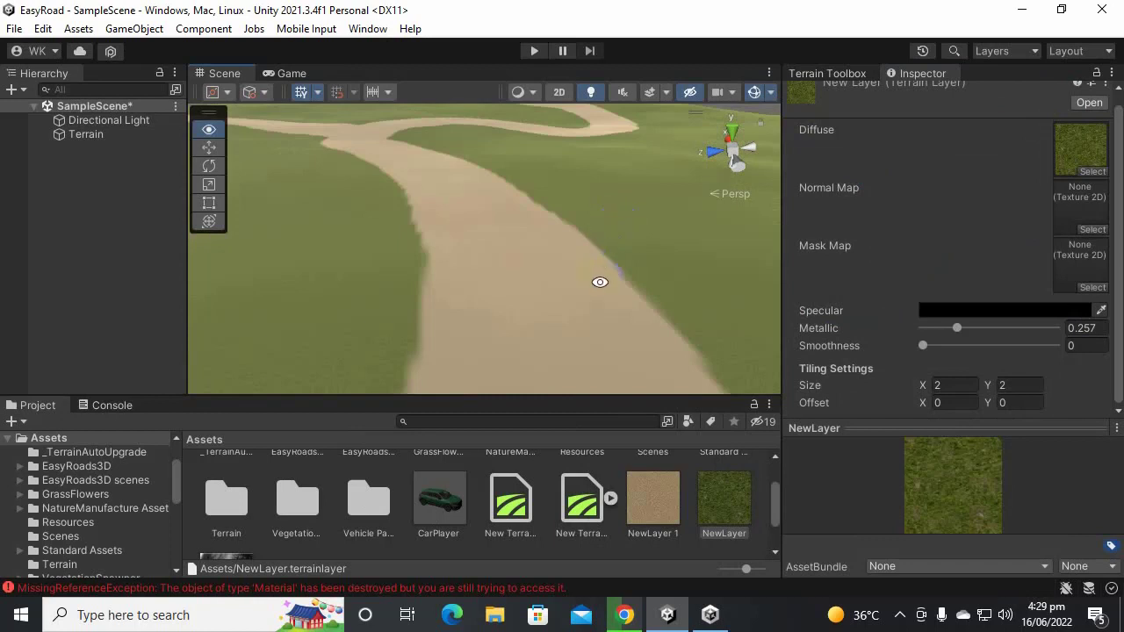
drag(567, 217, 634, 233)
right_drag(609, 280, 392, 335)
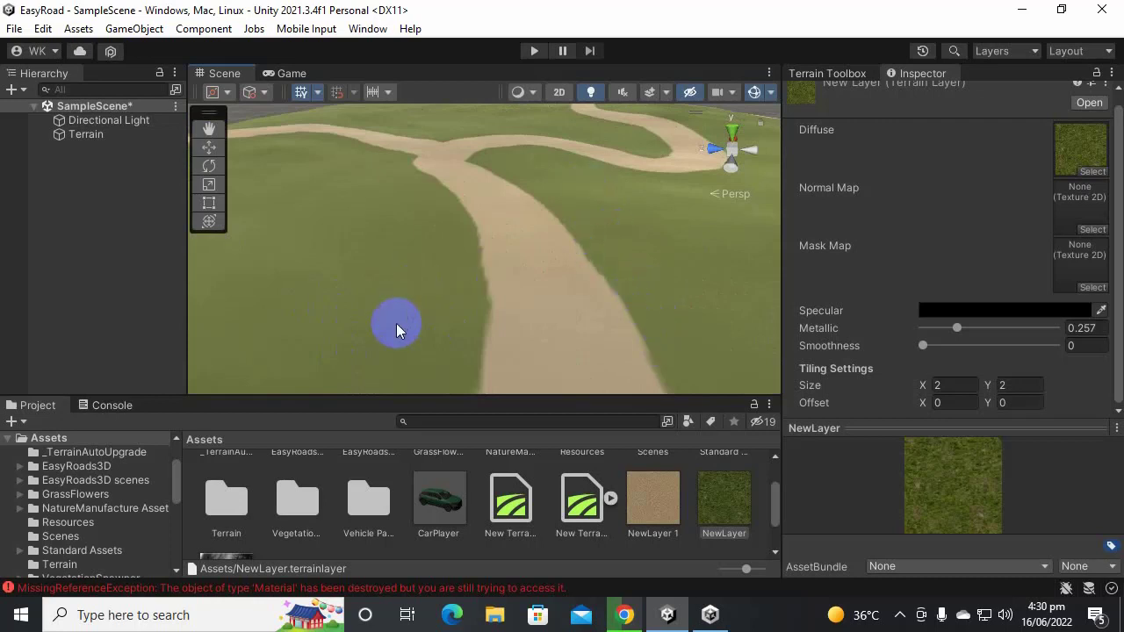
scroll(394, 335, up, 3)
scroll(398, 335, down, 3)
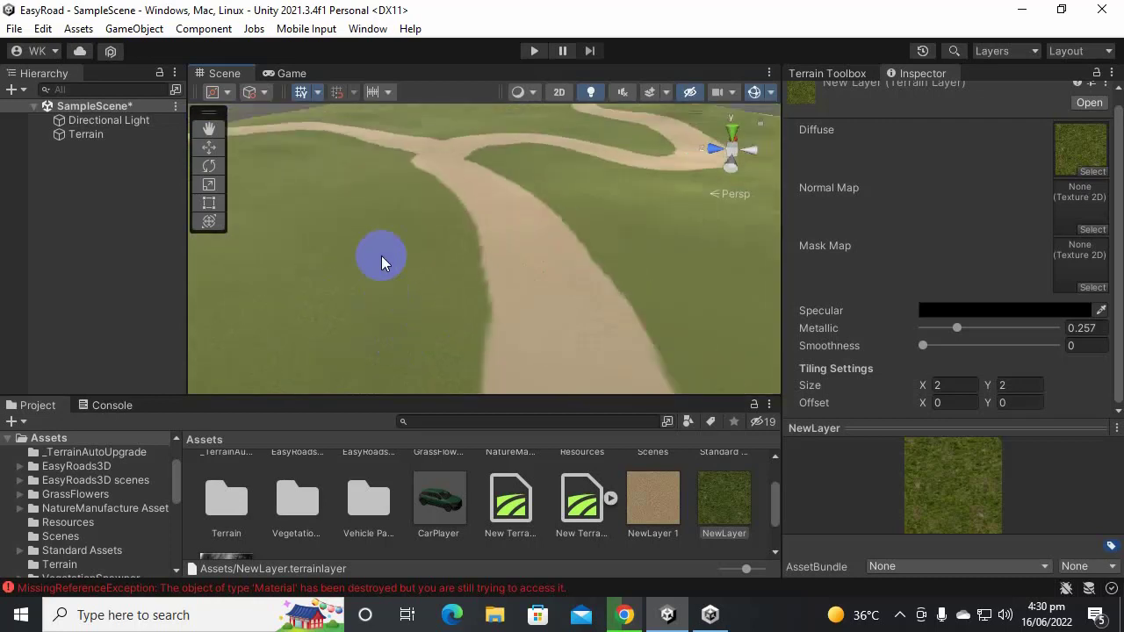
middle_drag(381, 256, 375, 271)
Step: Look over the Paint Trees and Paint Details tools of the terrain
click(86, 134)
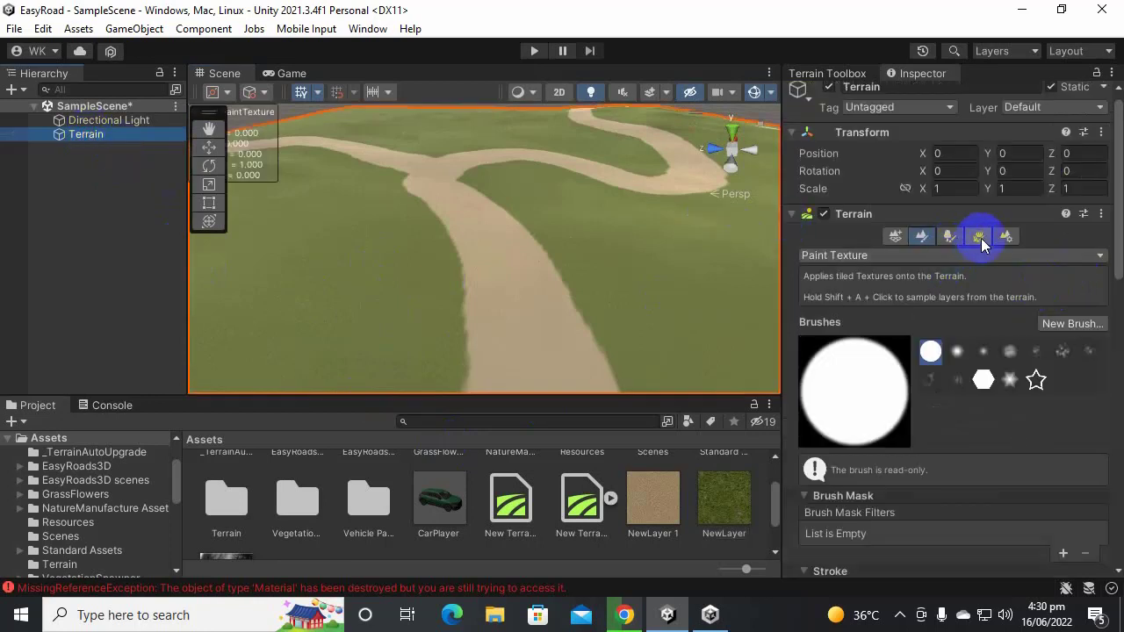
click(951, 237)
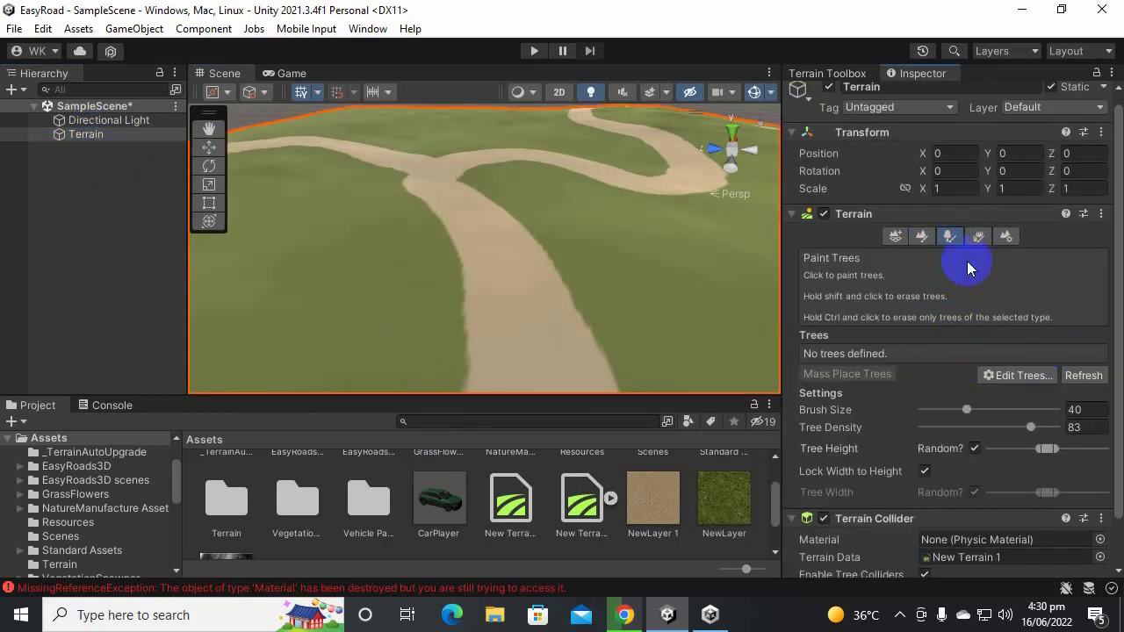
click(979, 238)
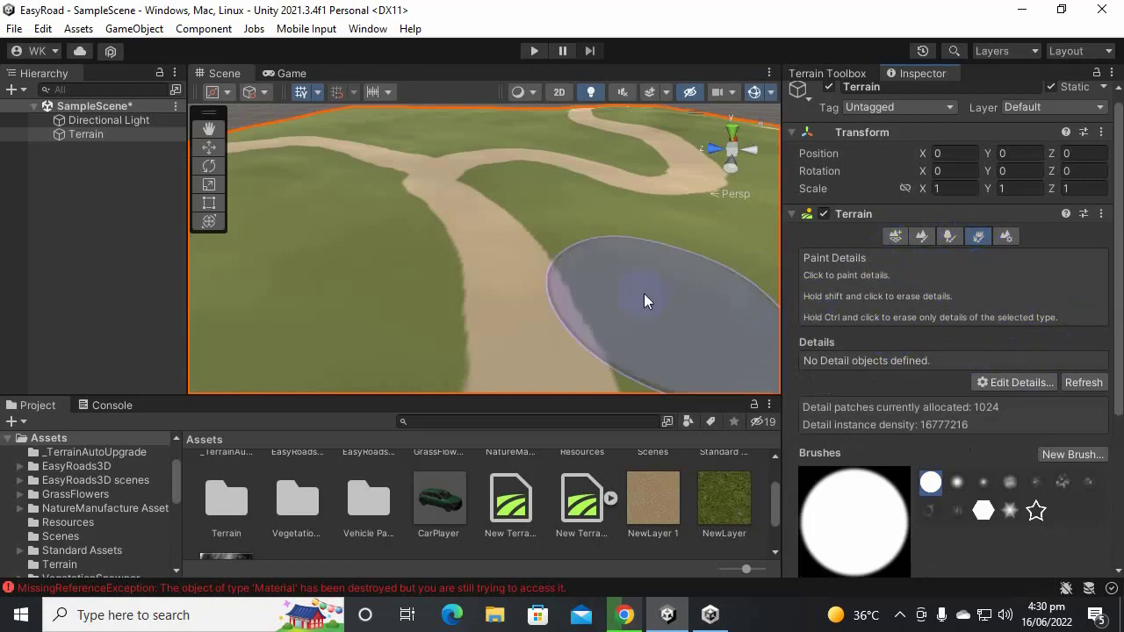
Step: Create an empty game object in the scene and name it SpawnTool
click(61, 202)
right_click(94, 162)
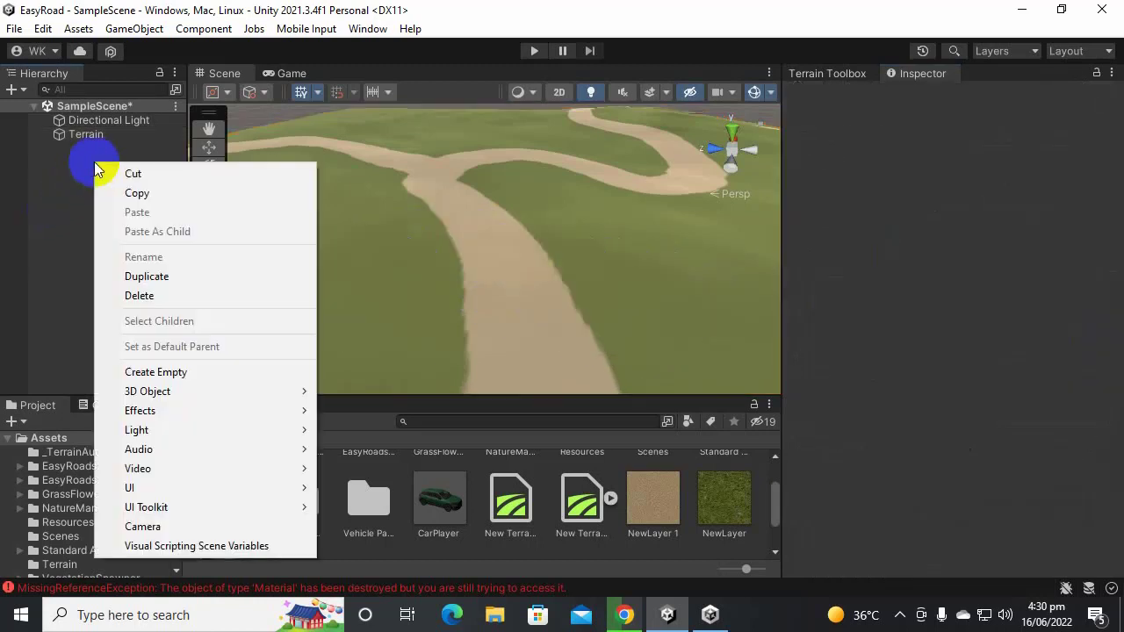
click(149, 372)
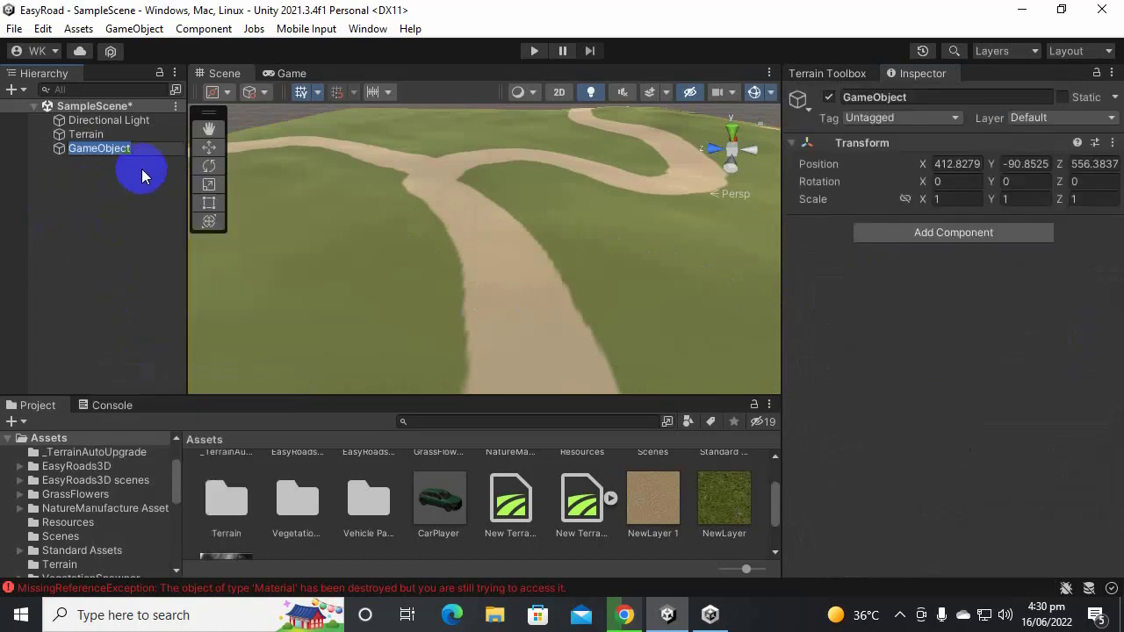
text(Spawn)
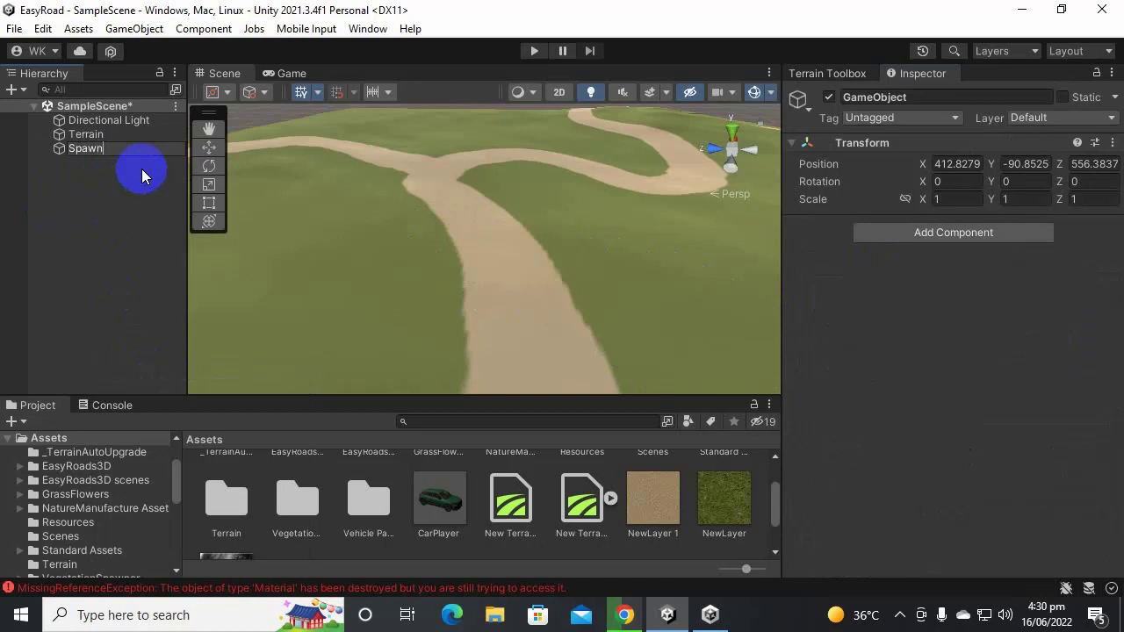
text(Tool)
key(Return)
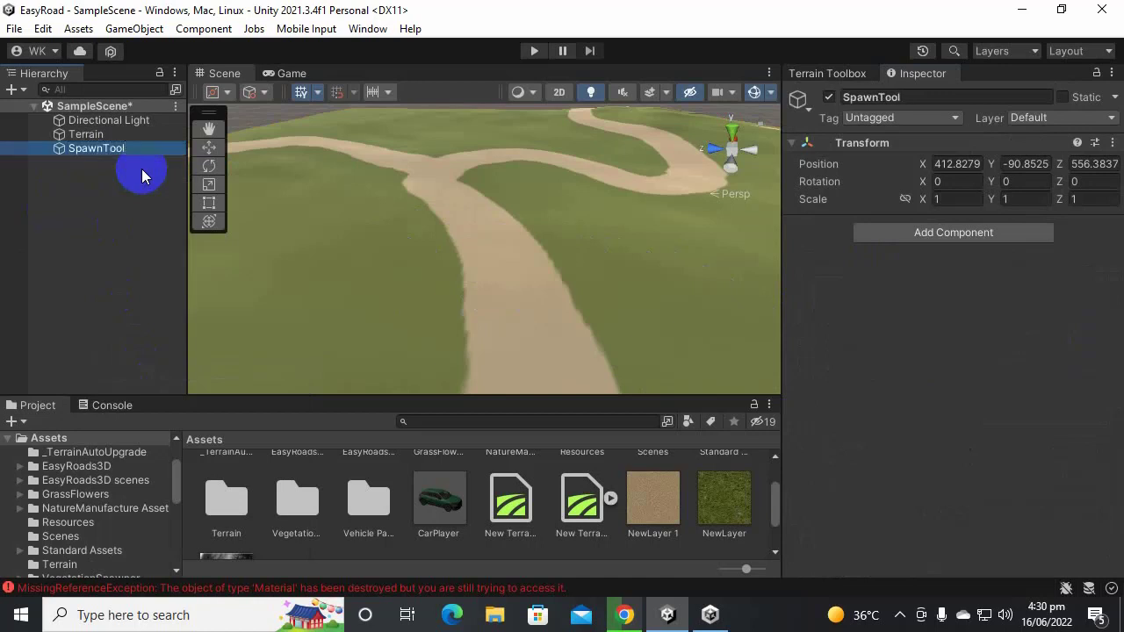
Step: Add the Vegetation Spawner component to SpawnTool and assign the active terrains to it
click(979, 242)
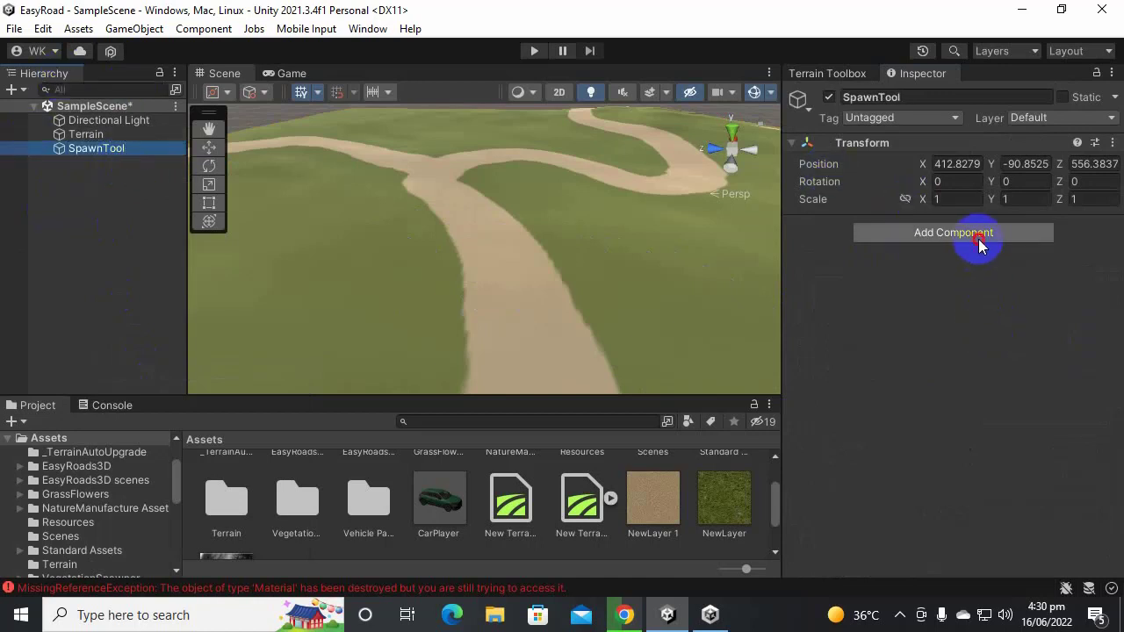
click(980, 239)
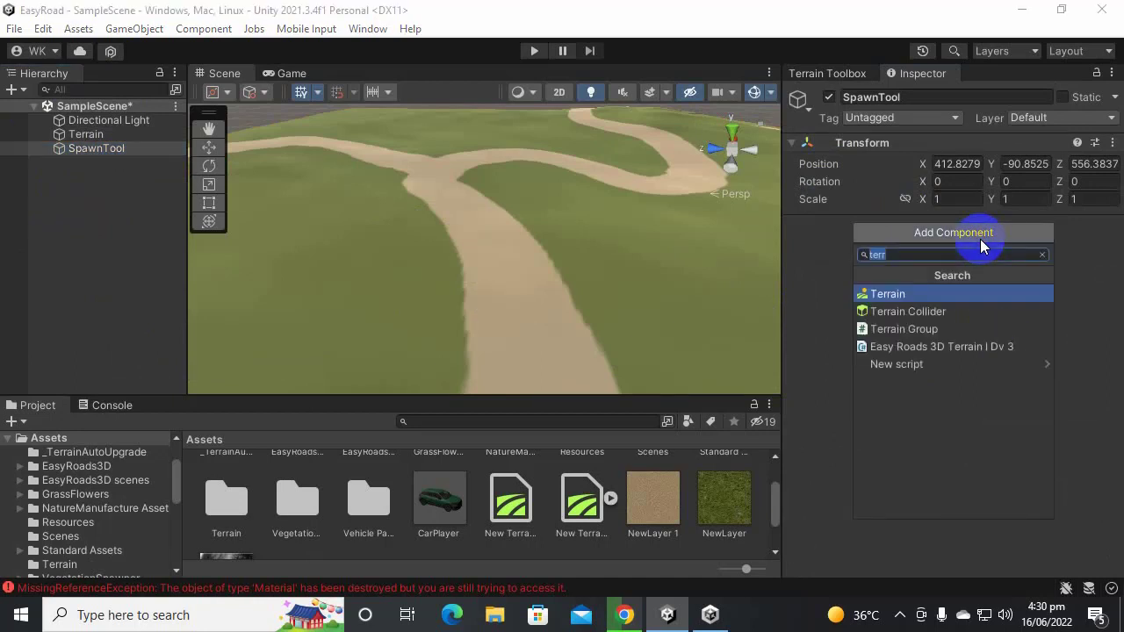
text(spawn)
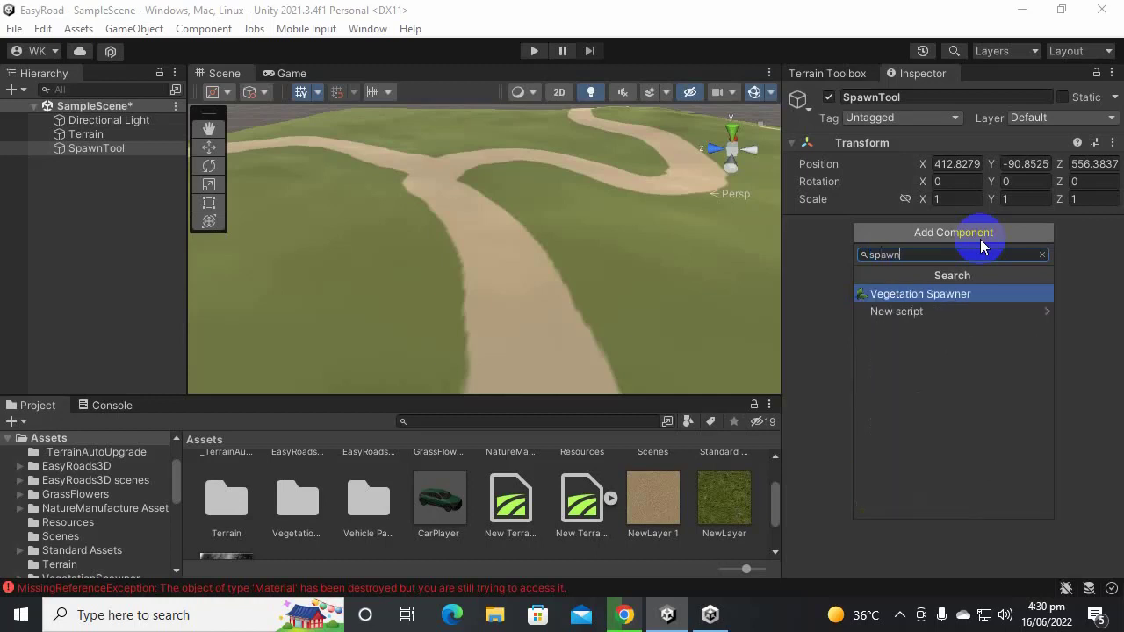
click(899, 293)
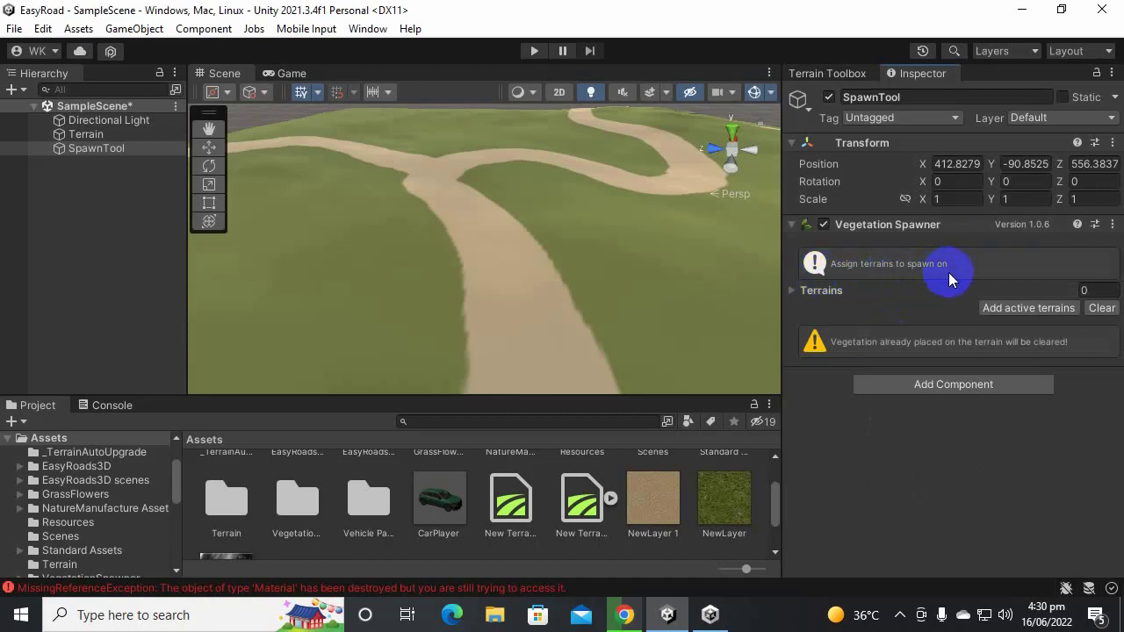
click(1030, 309)
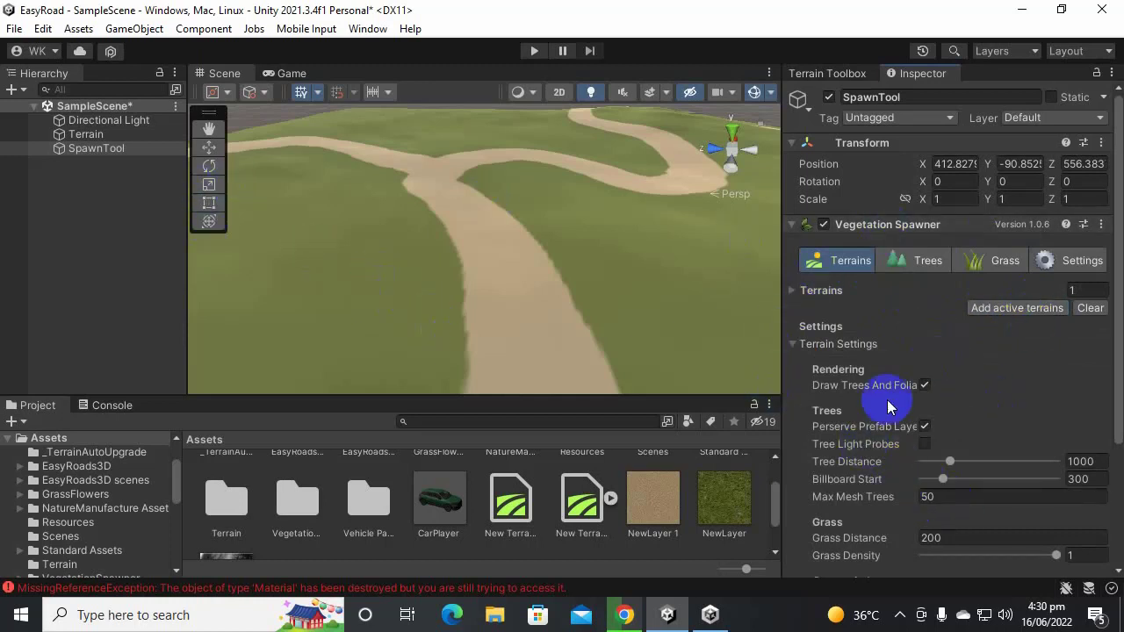
Step: Review the Vegetation Spawner's terrain, tree, grass and spawning settings
scroll(913, 281, down, 5)
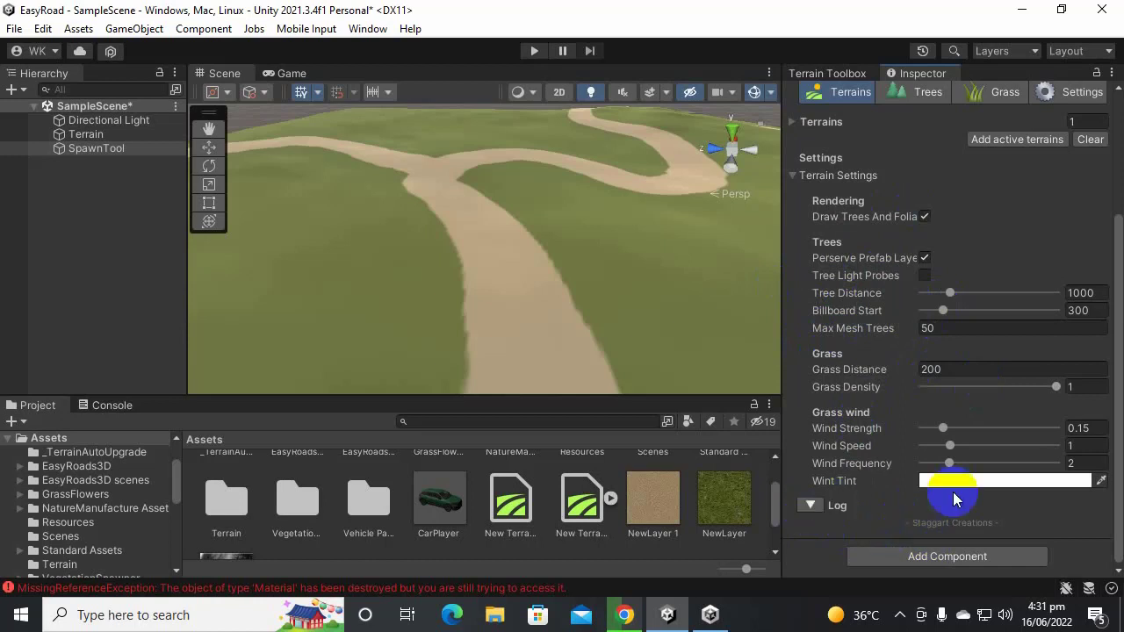
scroll(900, 281, up, 2)
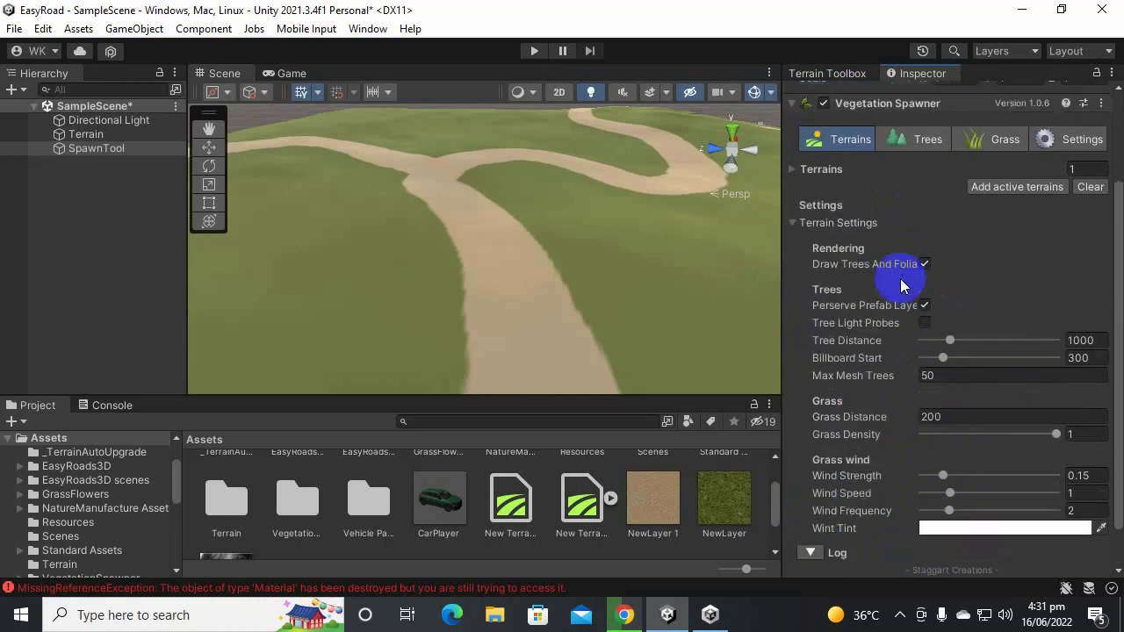
scroll(890, 274, up, 4)
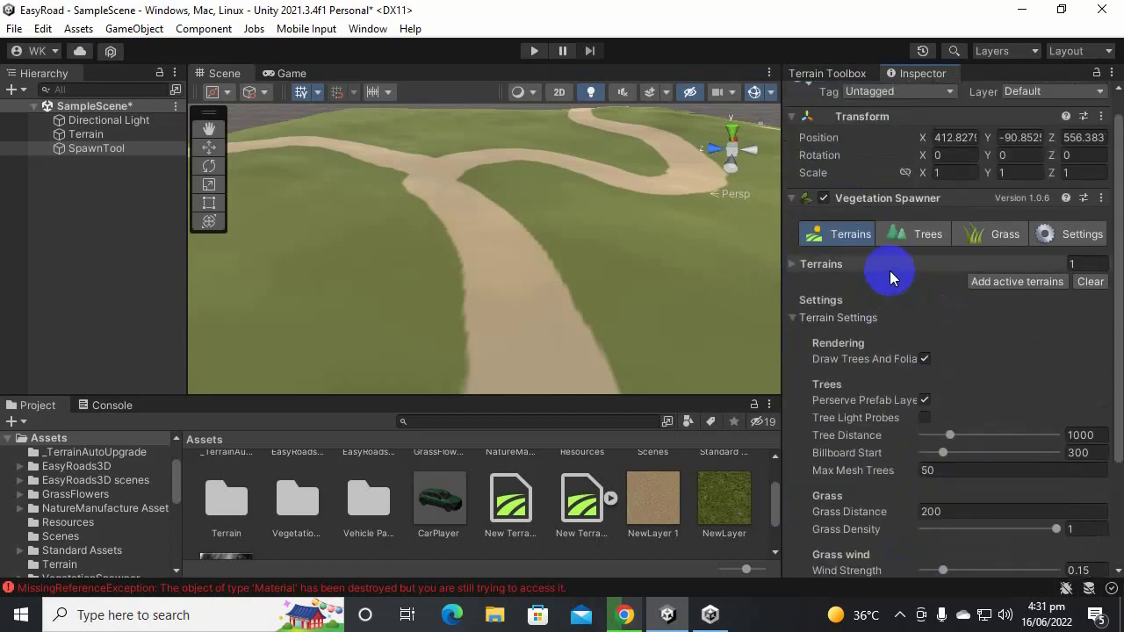
click(917, 232)
scroll(910, 236, up, 1)
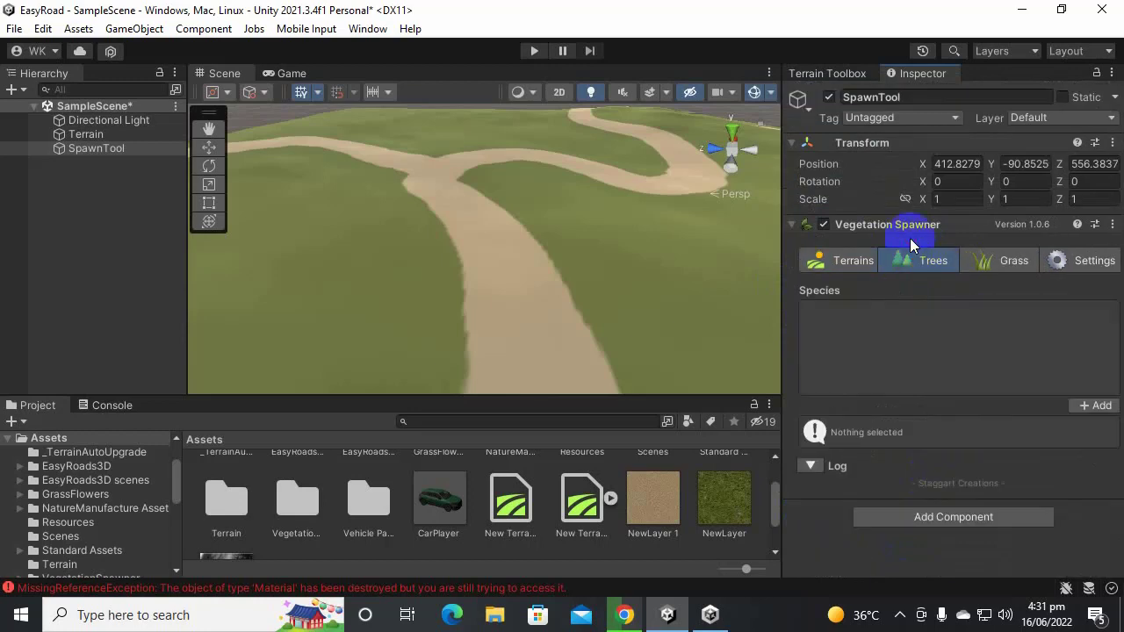
click(1013, 263)
click(1079, 261)
scroll(1010, 373, down, 3)
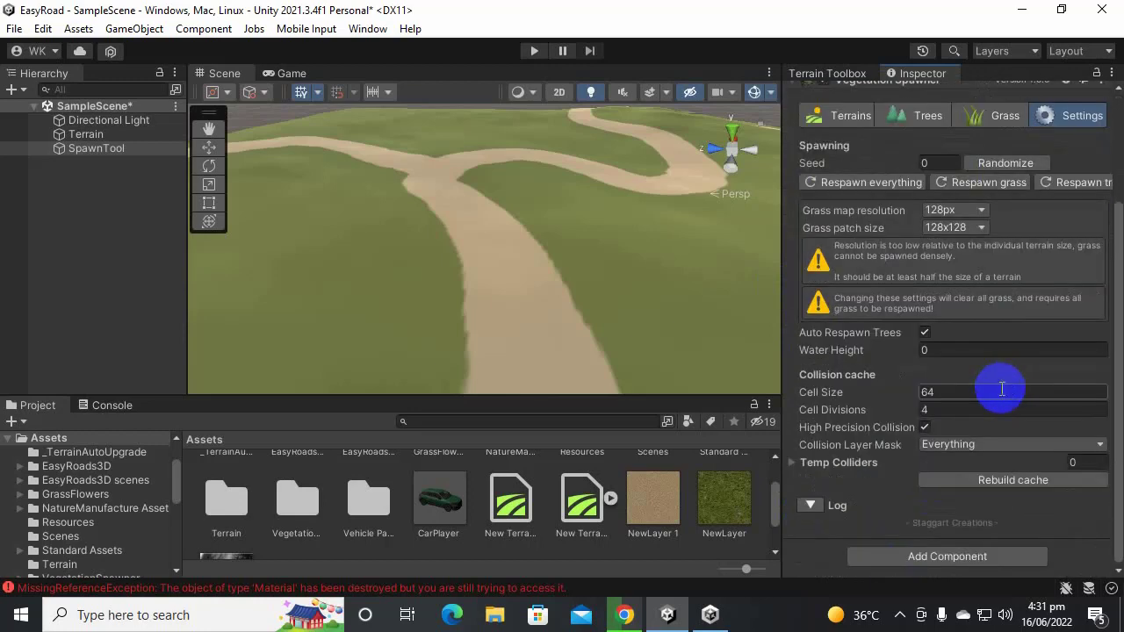
scroll(1002, 389, up, 3)
Step: Add the Conifer_Desktop prefab as a tree species in the Vegetation Spawner, finding it by searching for "conif"
click(921, 263)
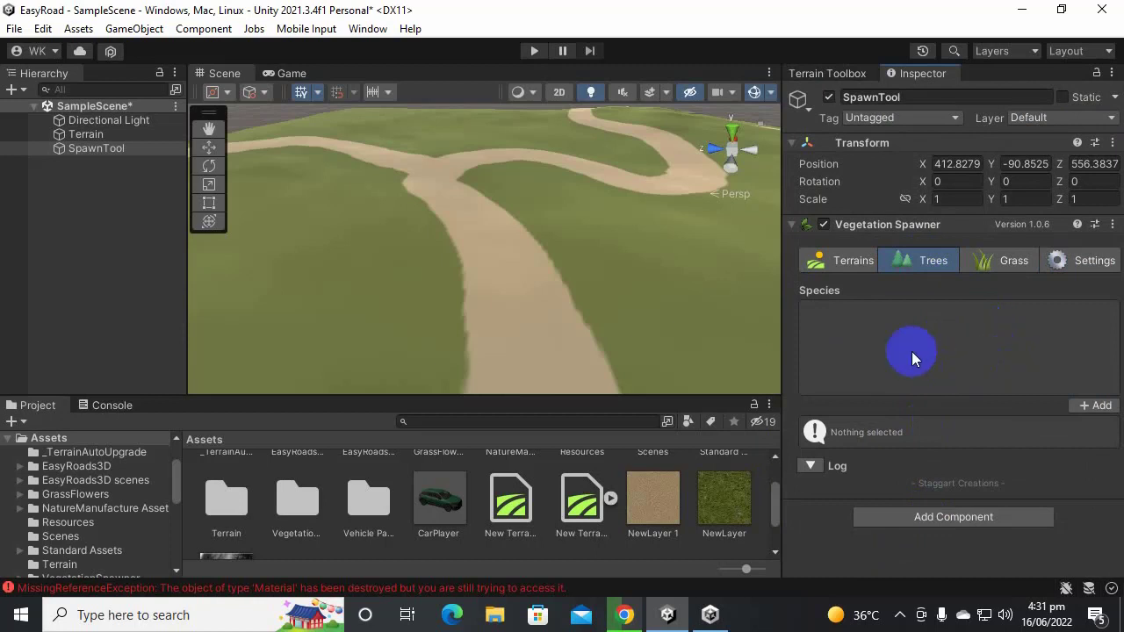
scroll(460, 238, down, 3)
middle_drag(590, 293, 572, 249)
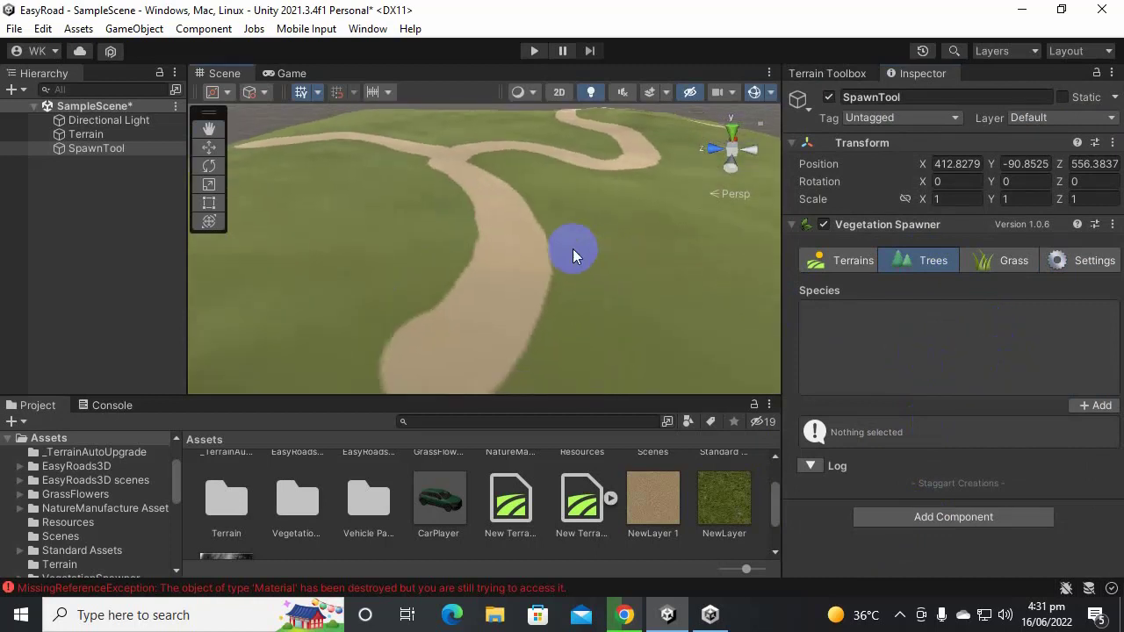
click(1099, 405)
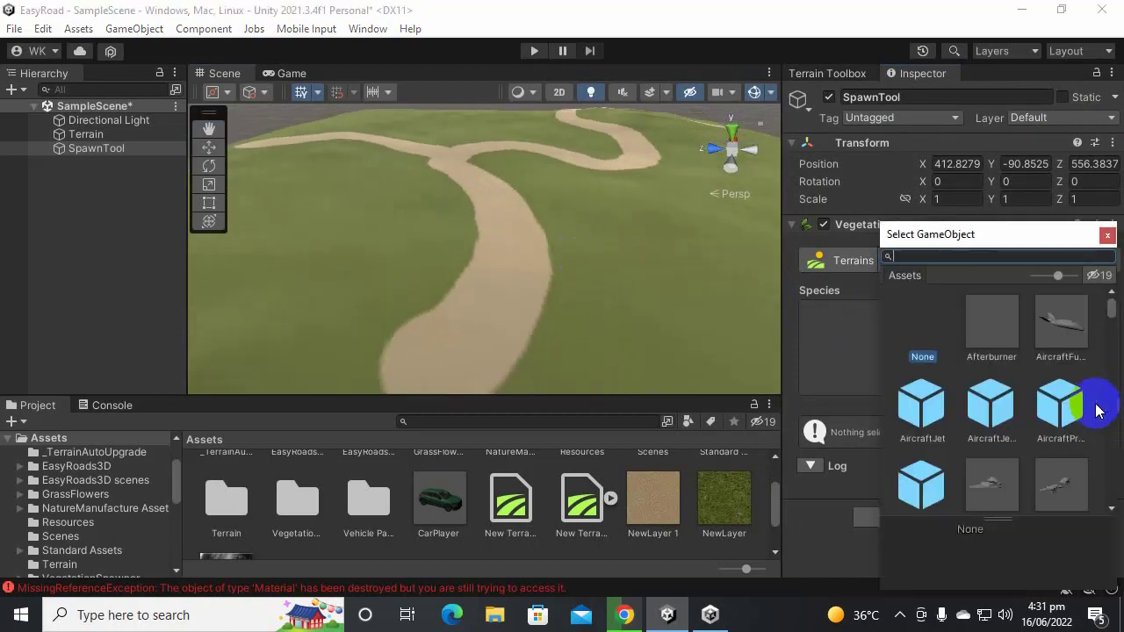
click(988, 256)
text(conif)
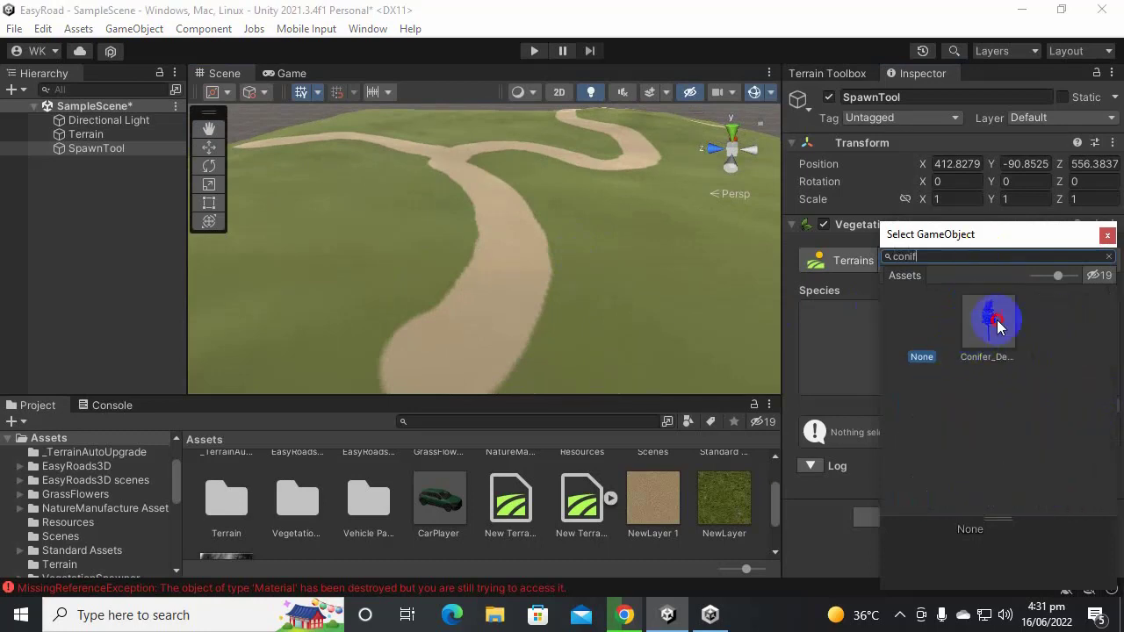
click(994, 335)
double_click(994, 336)
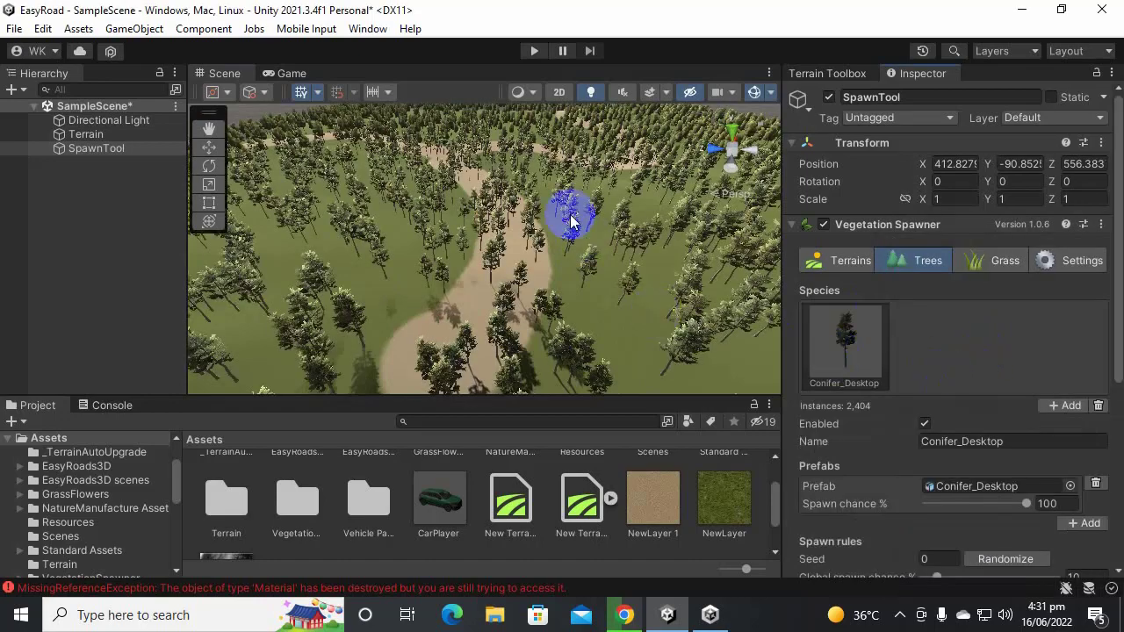
Step: Set the spawn chance of the Conifer_Desktop prefab to 26.9%
scroll(573, 224, down, 5)
alt+drag(512, 290, 557, 269)
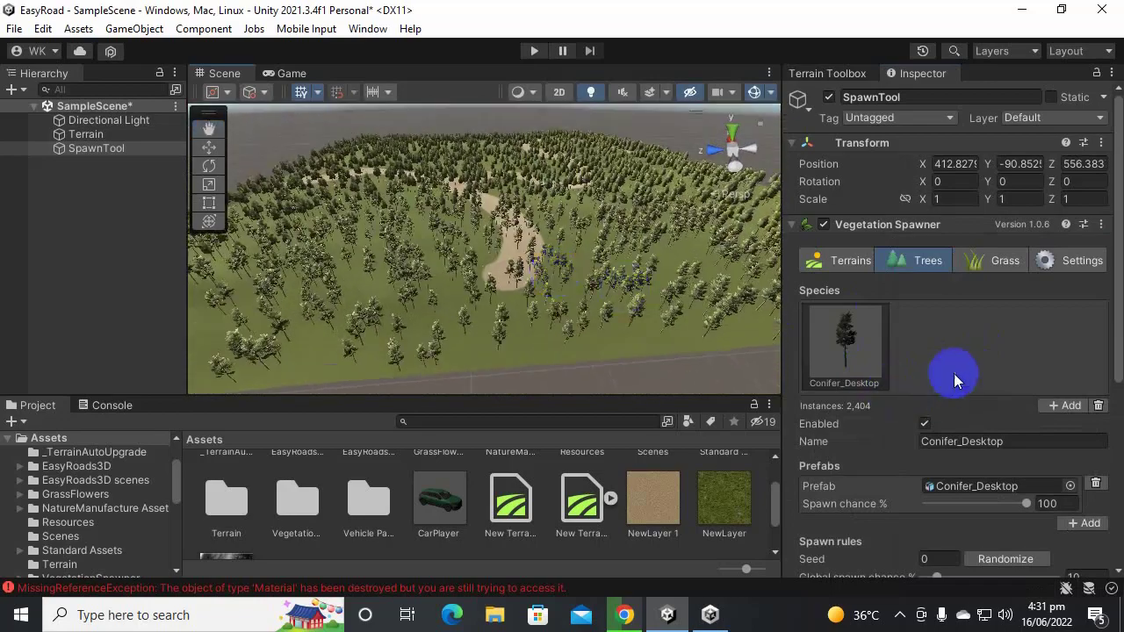
drag(1119, 332, 1107, 461)
scroll(597, 309, up, 5)
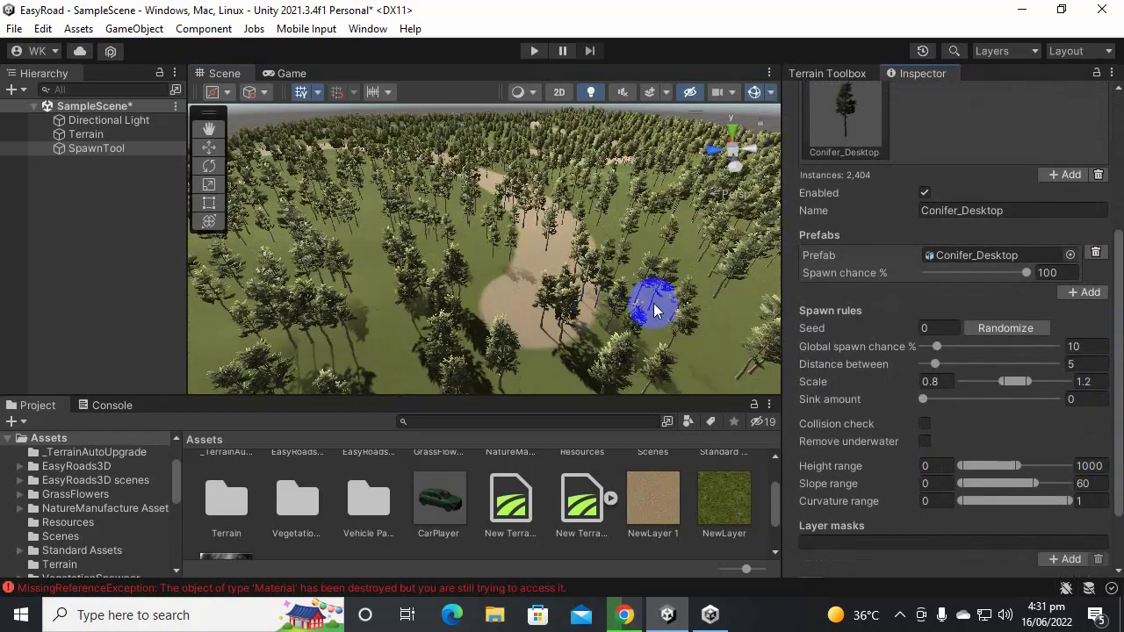
scroll(669, 292, down, 6)
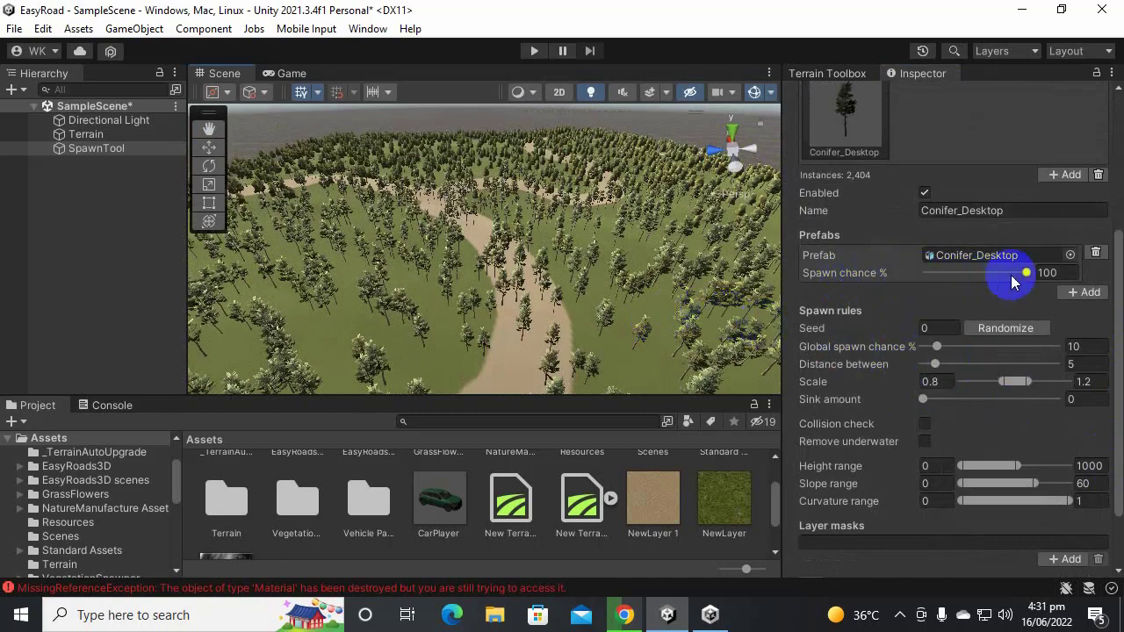
drag(1010, 275, 956, 285)
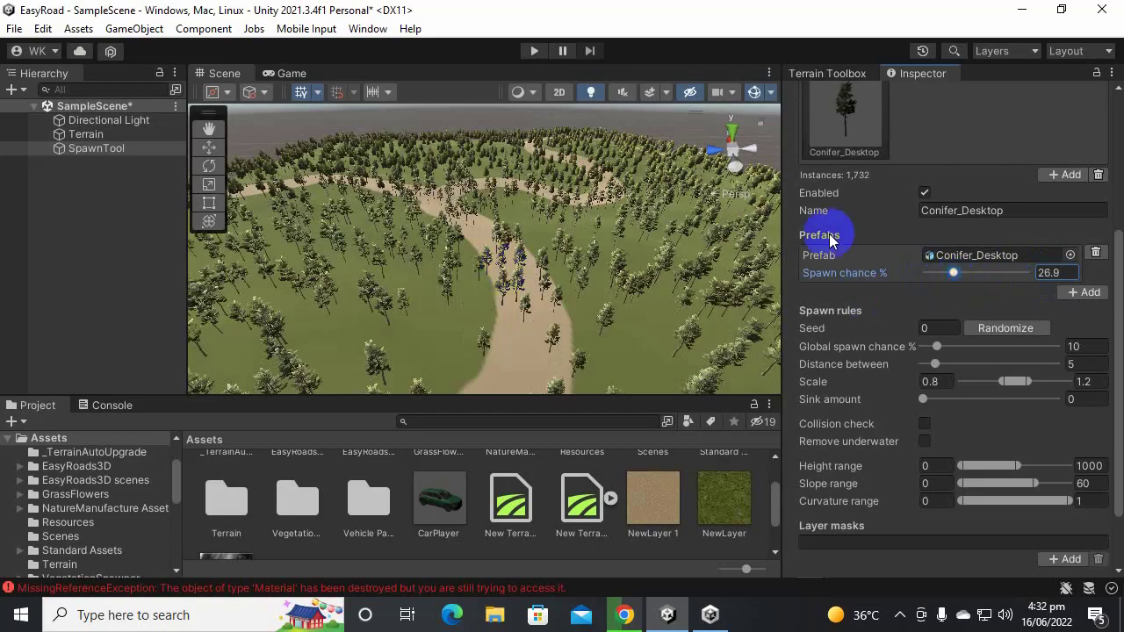
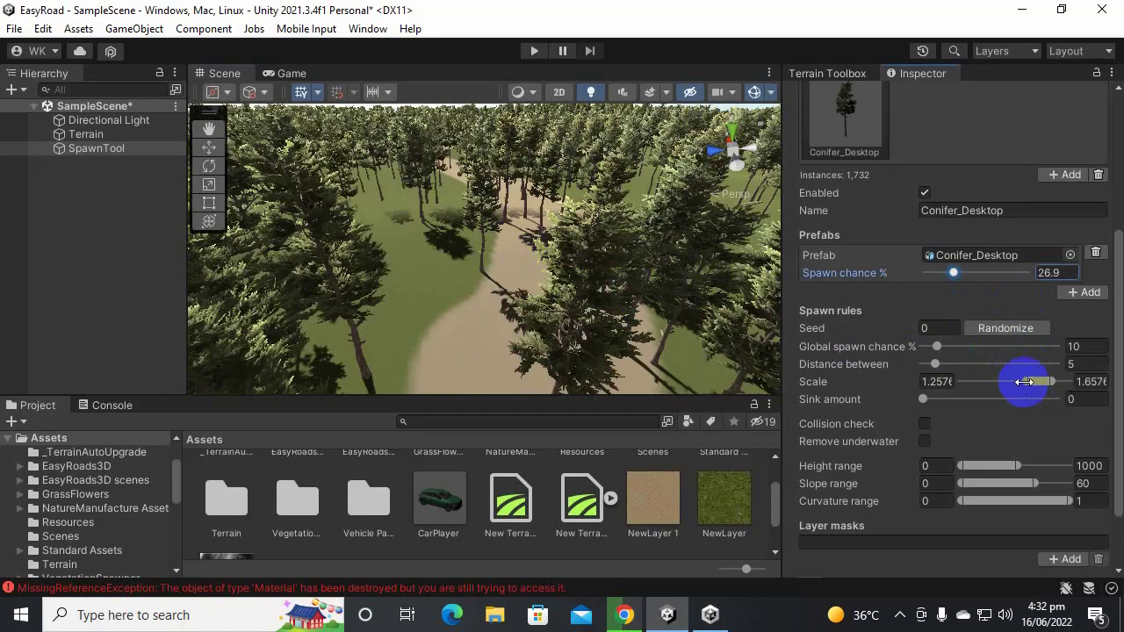
Step: Try a scale range of 0.647 to about 1.66 for the conifers and undo the scale changes
drag(1019, 382, 993, 382)
alt+drag(350, 263, 243, 269)
right_drag(242, 269, 321, 255)
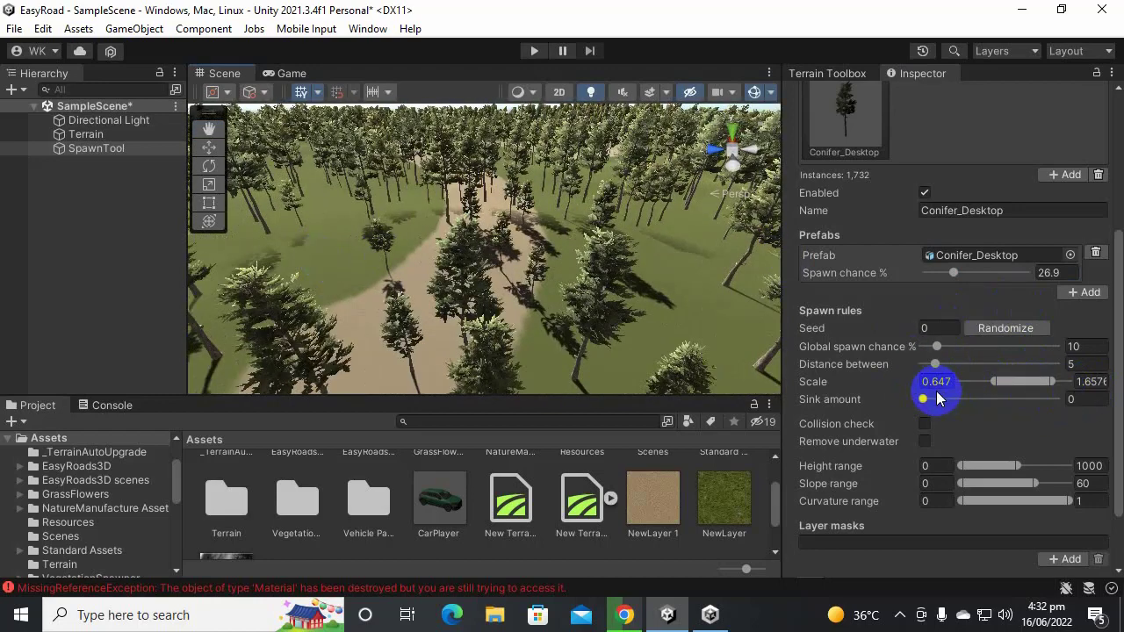
key(ctrl+z)
key(ctrl+z)
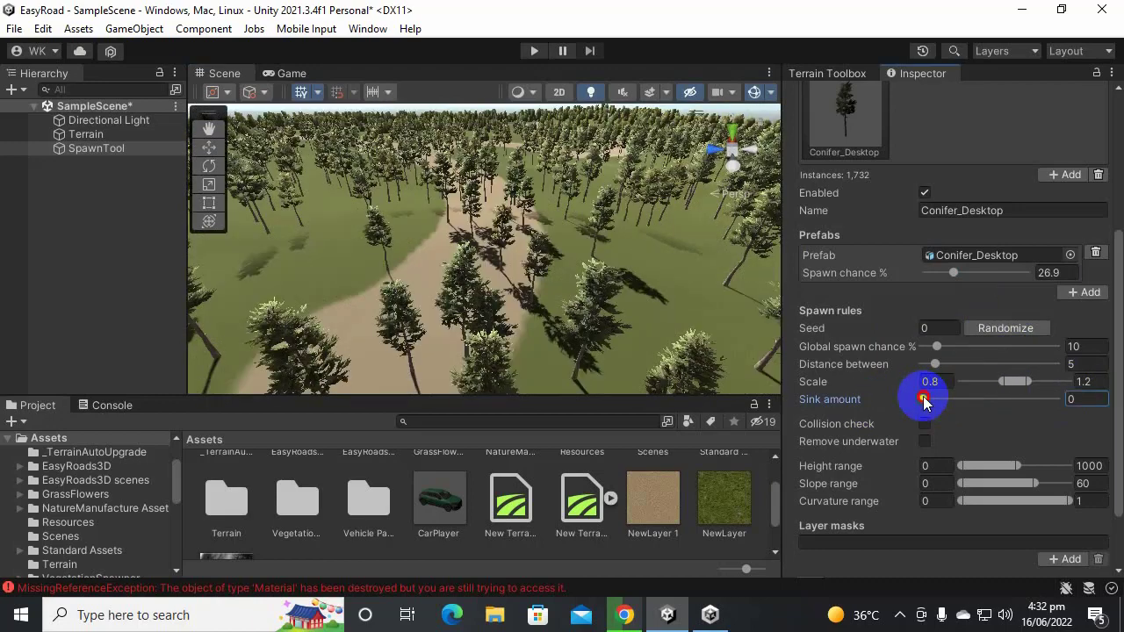
Step: Set the conifers' sink amount to 0.323 and try out the collision check option
drag(929, 400, 966, 405)
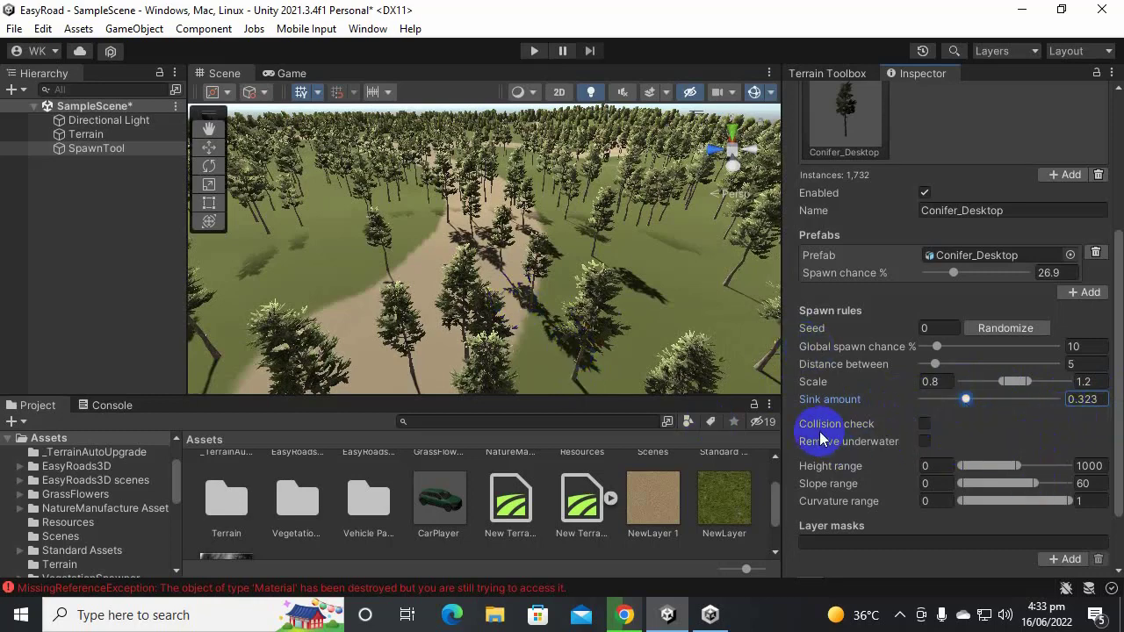
click(928, 429)
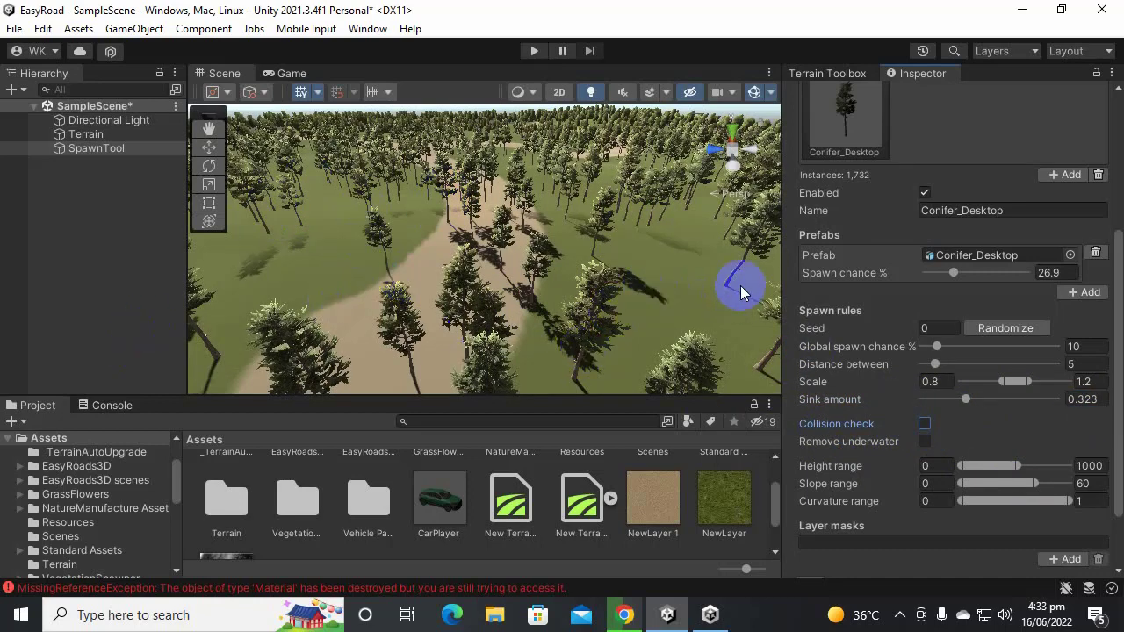
scroll(958, 418, down, 3)
scroll(959, 418, down, 2)
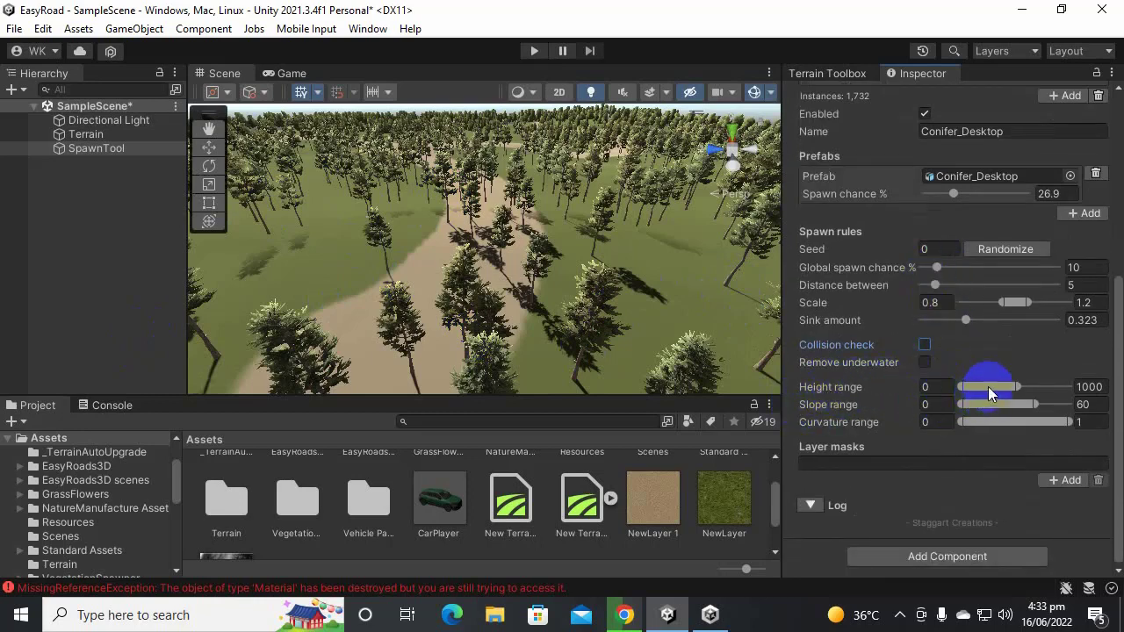
Step: Nudge the conifers' height range down slightly, keeping the minimum at 0 and the maximum just under 1000
mouse_move(988, 386)
mouse_down()
mouse_move(1003, 395)
mouse_move(982, 389)
mouse_up()
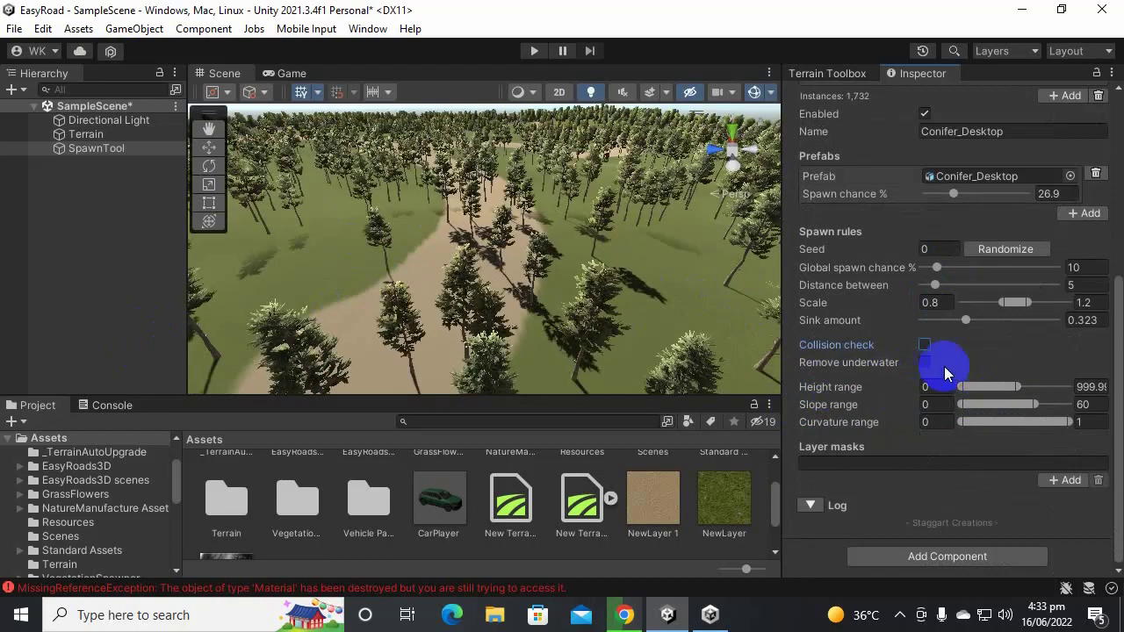
scroll(447, 264, down, 6)
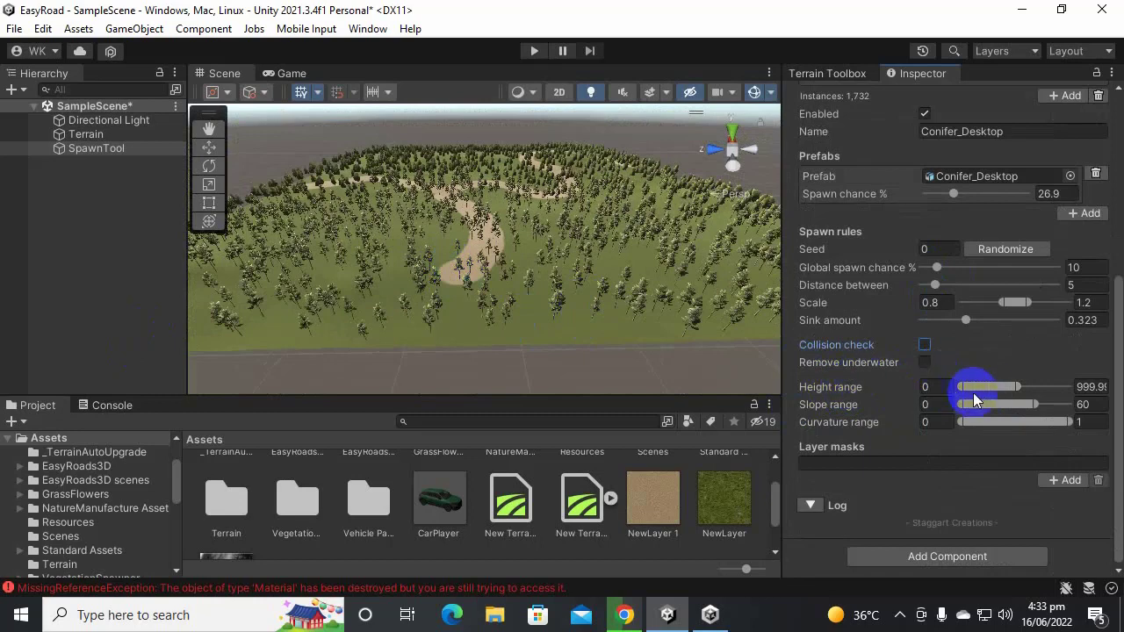
drag(986, 390, 979, 390)
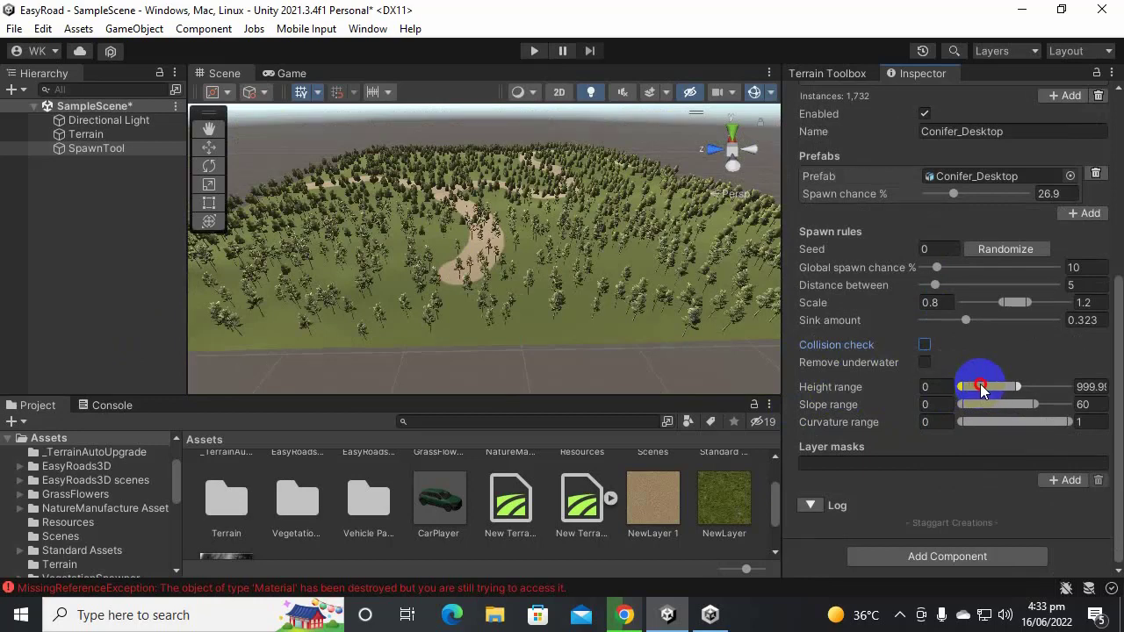
drag(984, 391, 982, 392)
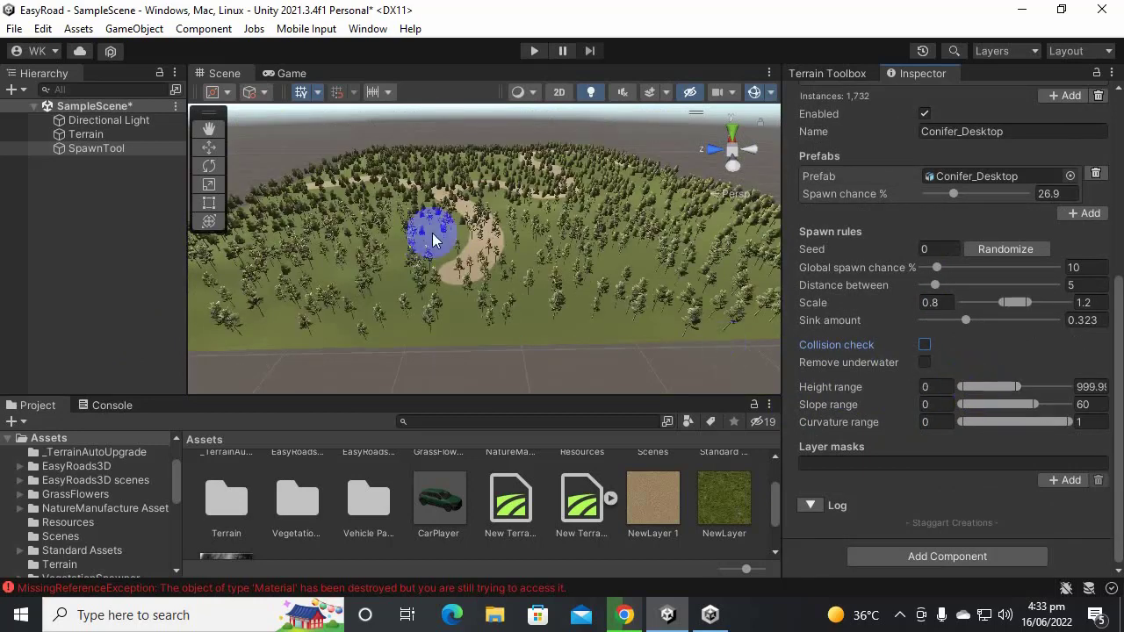
Step: Select the terrain, choose the soft cloudy brush for Paint Details and set its opacity to 0.605
middle_drag(622, 231, 534, 281)
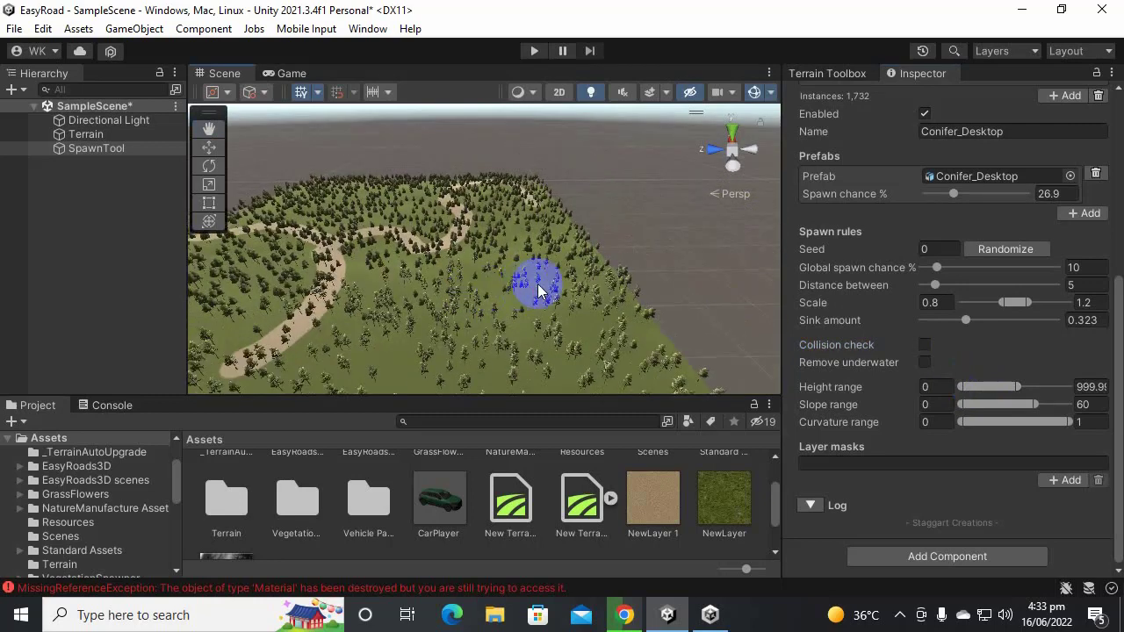
click(598, 313)
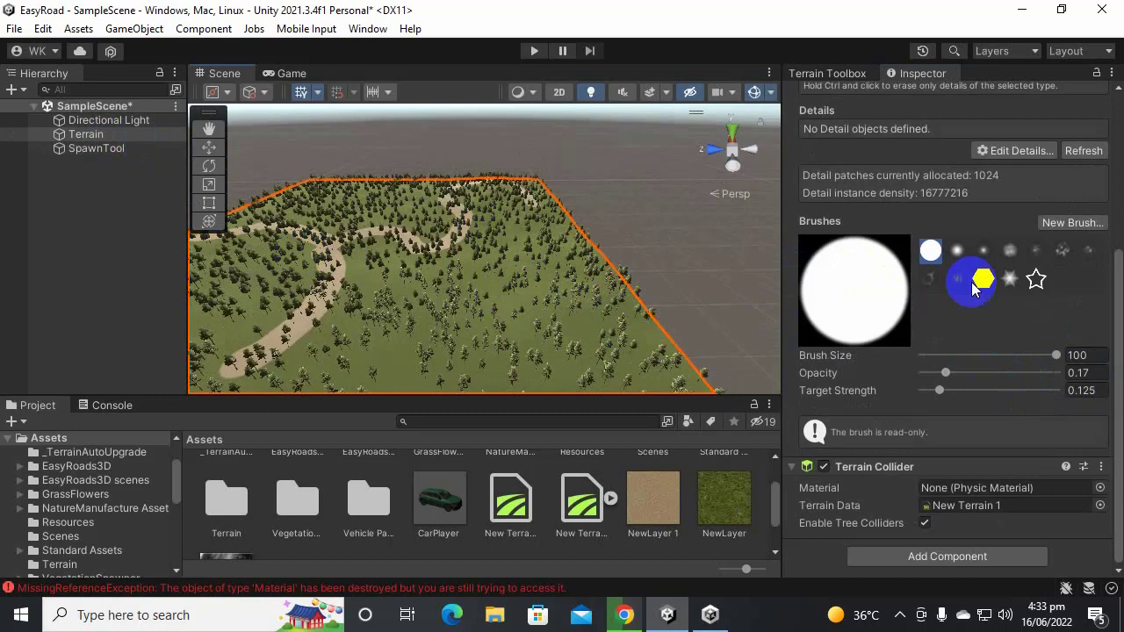
click(1009, 251)
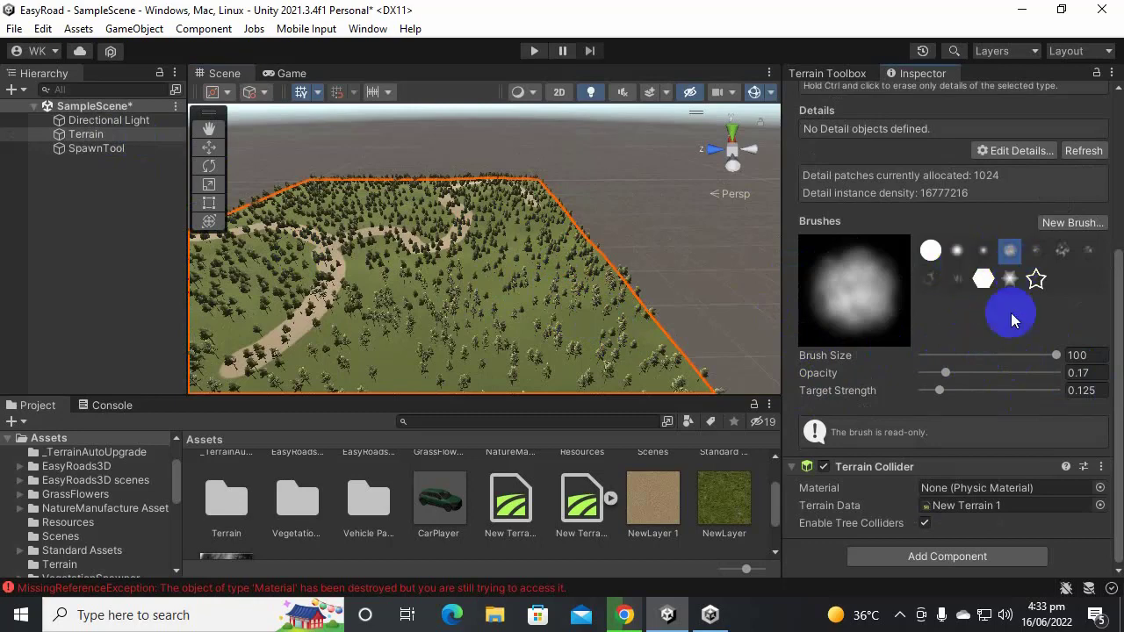
drag(942, 377, 977, 379)
mouse_move(601, 303)
mouse_down()
mouse_move(593, 344)
mouse_move(611, 369)
mouse_move(598, 302)
mouse_move(610, 348)
mouse_move(594, 324)
mouse_move(603, 329)
mouse_up()
scroll(997, 272, up, 5)
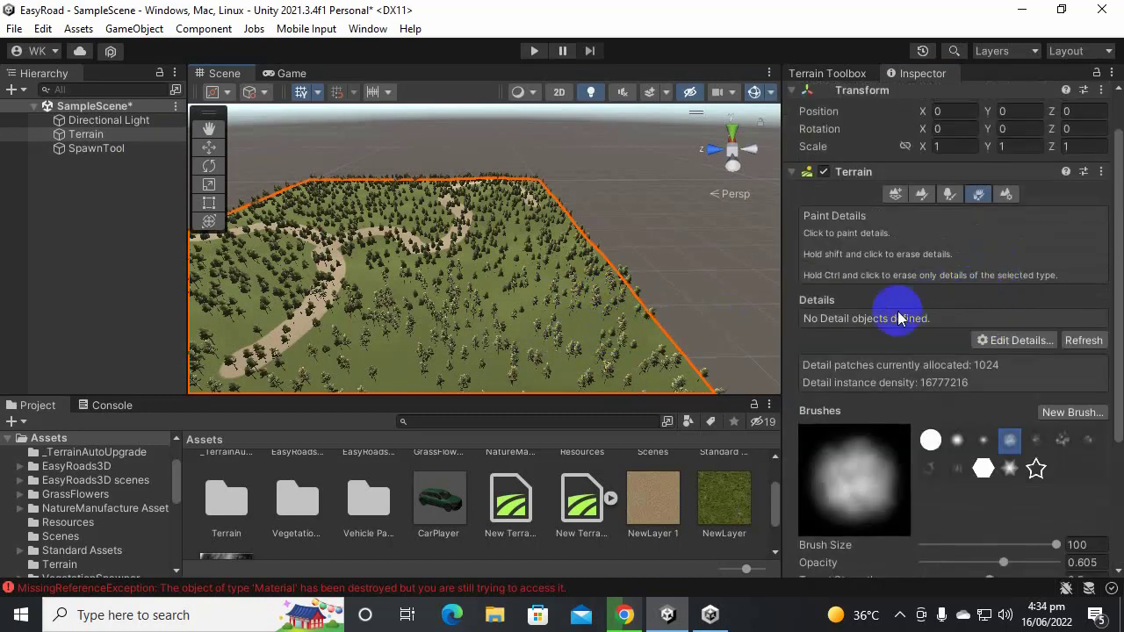
Step: Raise a hill at the tree-covered outer corner of the terrain with the Raise or Lower Terrain tool
click(921, 194)
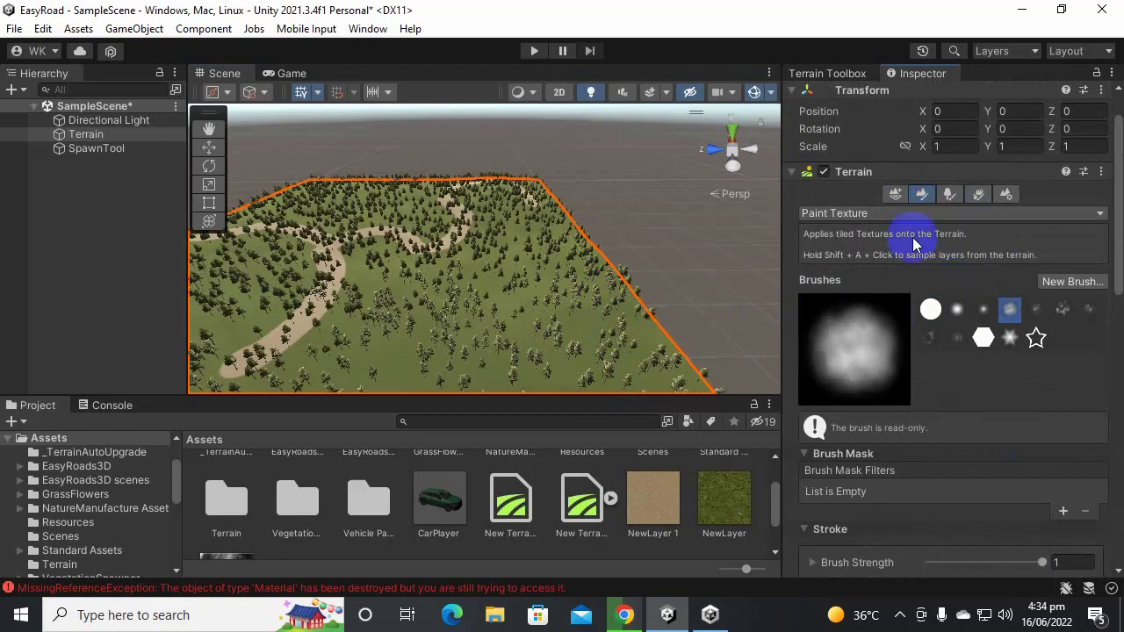
click(869, 212)
click(879, 291)
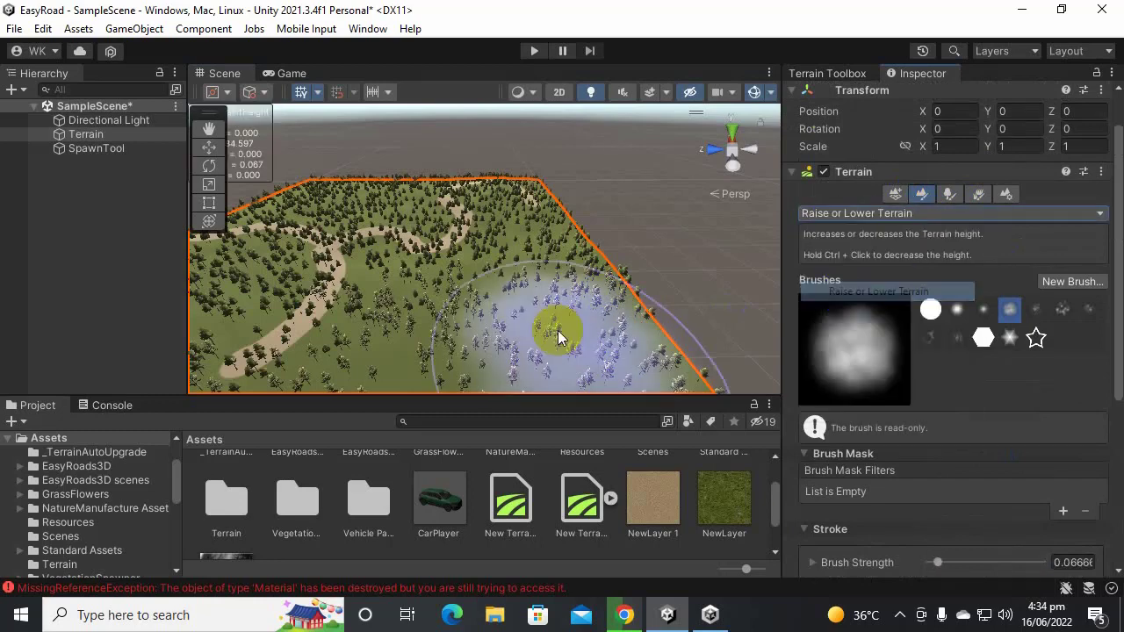
scroll(608, 315, down, 5)
mouse_move(547, 297)
mouse_down()
mouse_move(553, 313)
mouse_move(561, 293)
mouse_move(534, 318)
mouse_move(538, 284)
mouse_move(501, 302)
mouse_up()
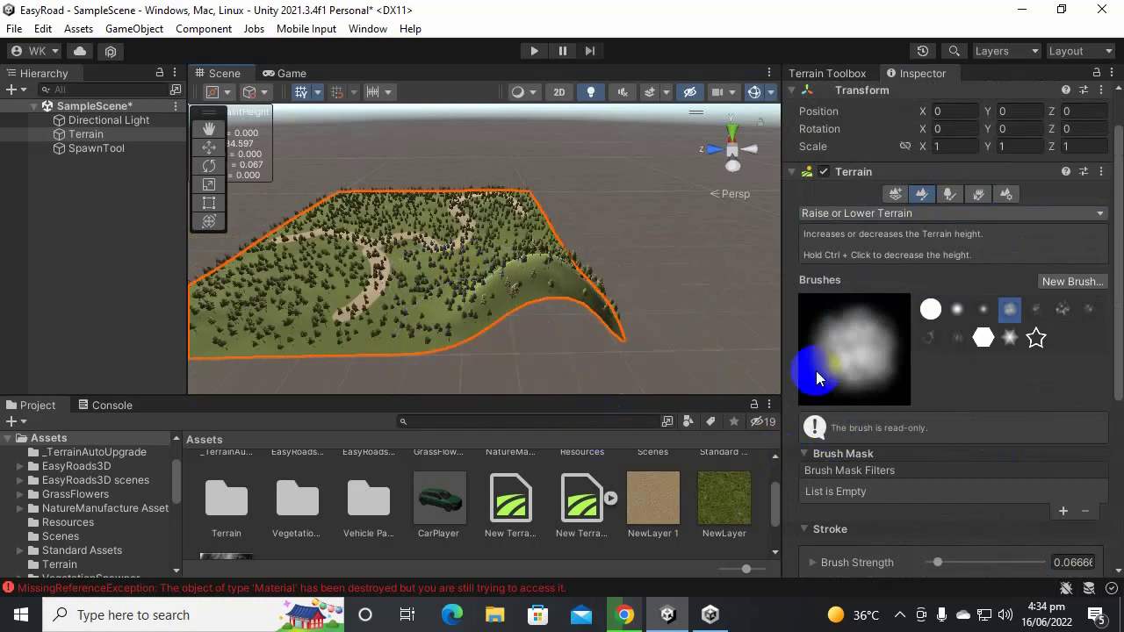
Step: Shift SpawnTool's conifer height range to about 50.84–1050.8 to restrict the trees to the raised hill
click(83, 148)
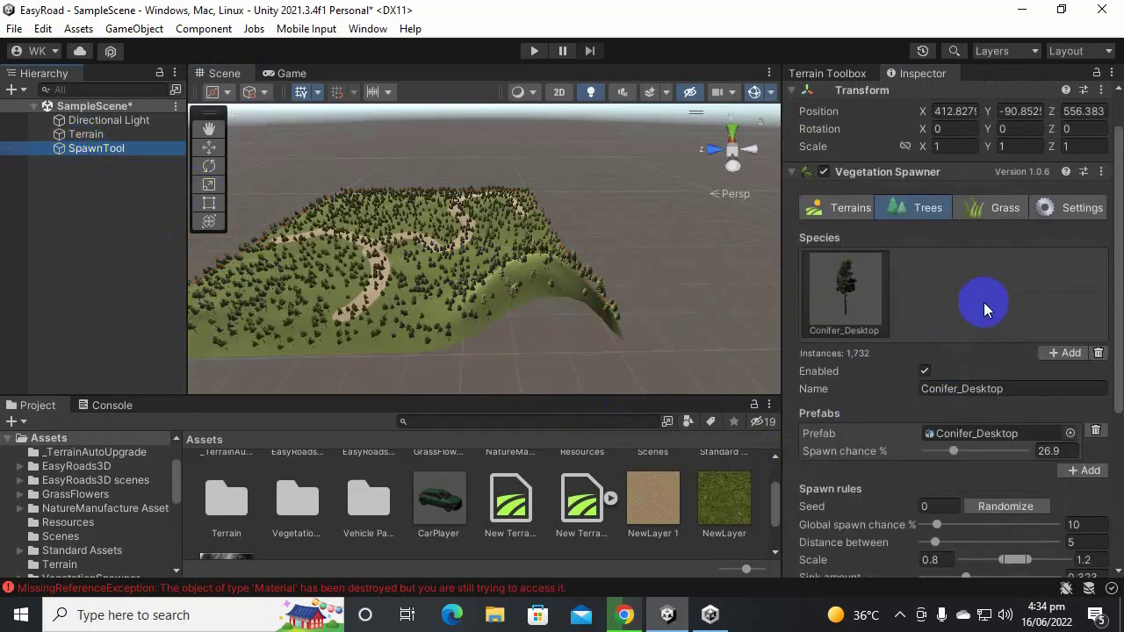
scroll(985, 304, down, 5)
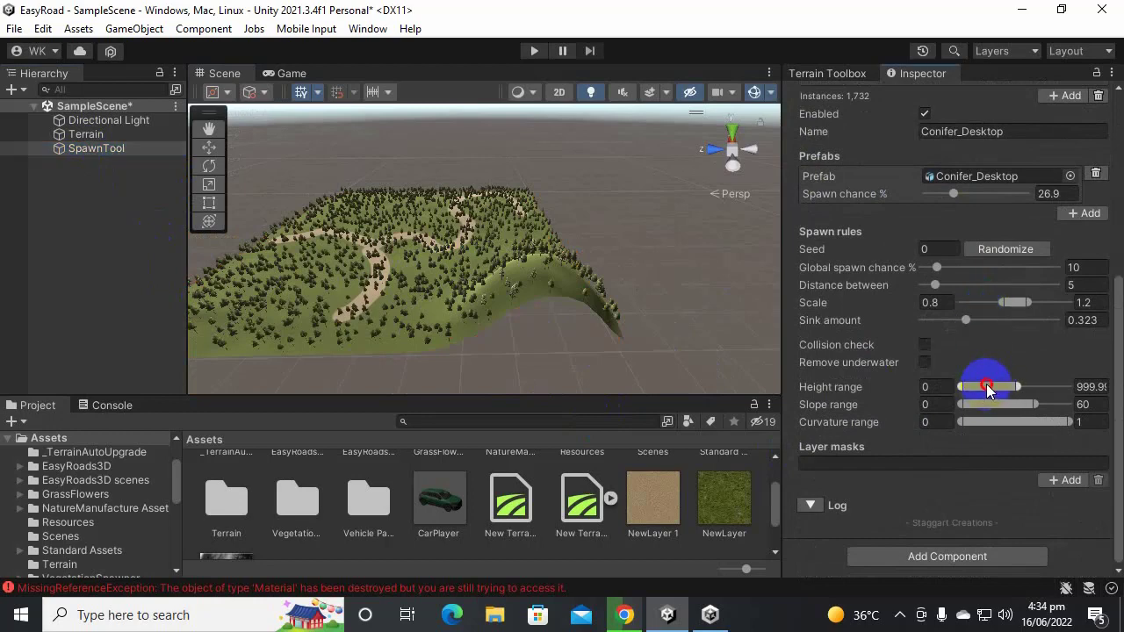
drag(986, 391, 989, 391)
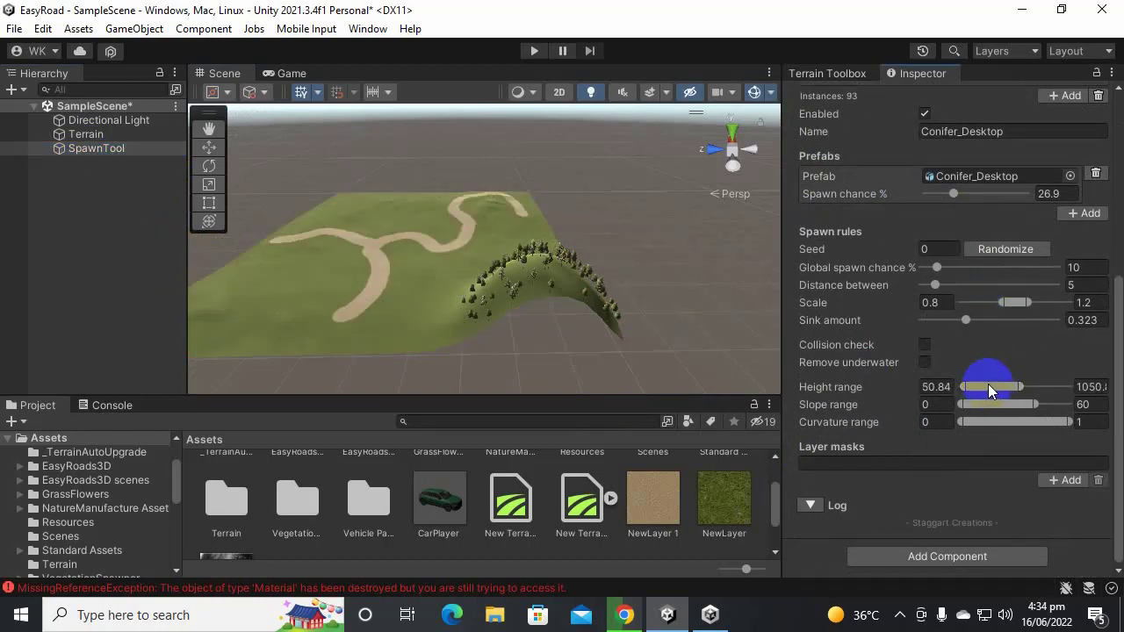
alt+drag(413, 241, 720, 287)
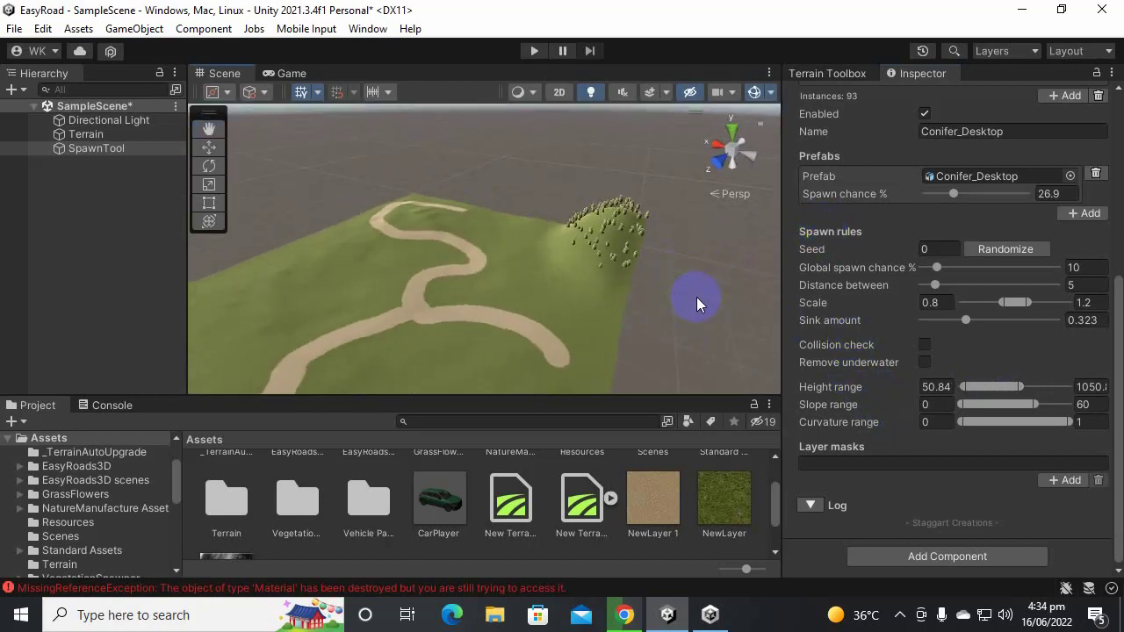
Step: Undo the height range shift and the raised hill, and reselect SpawnTool
key(ctrl+z)
key(ctrl+z)
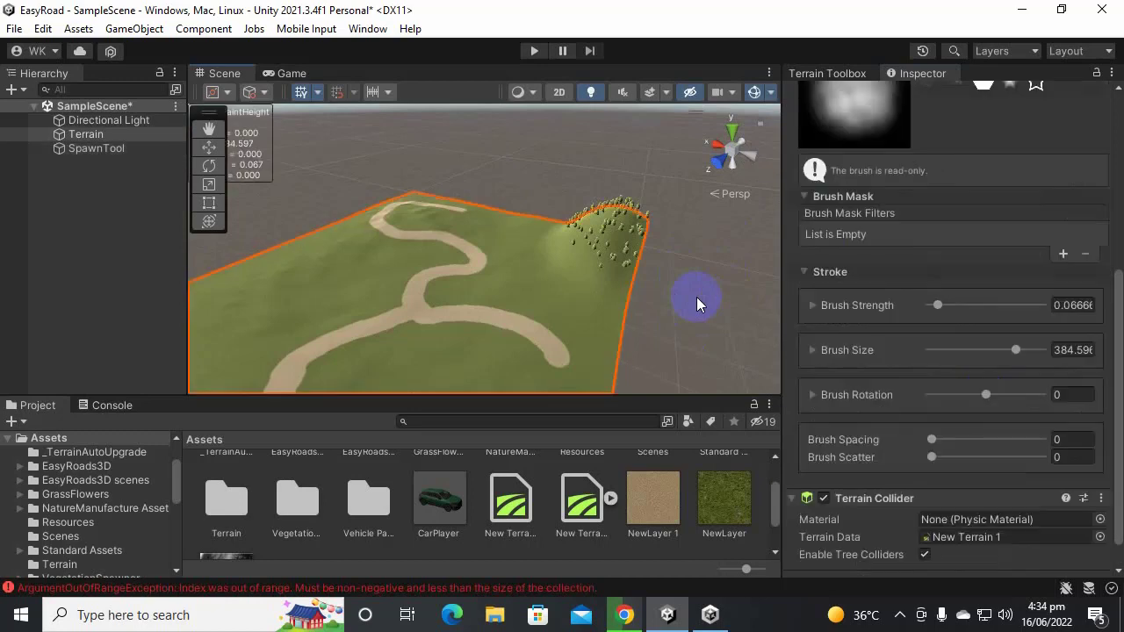
key(ctrl+z)
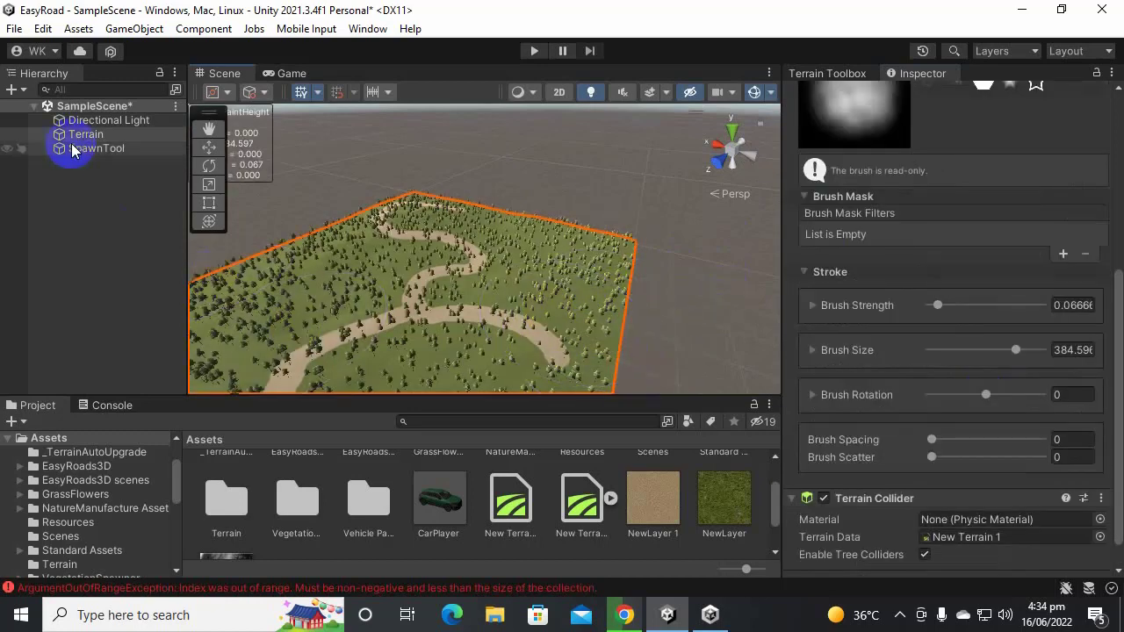
alt+drag(647, 284, 627, 216)
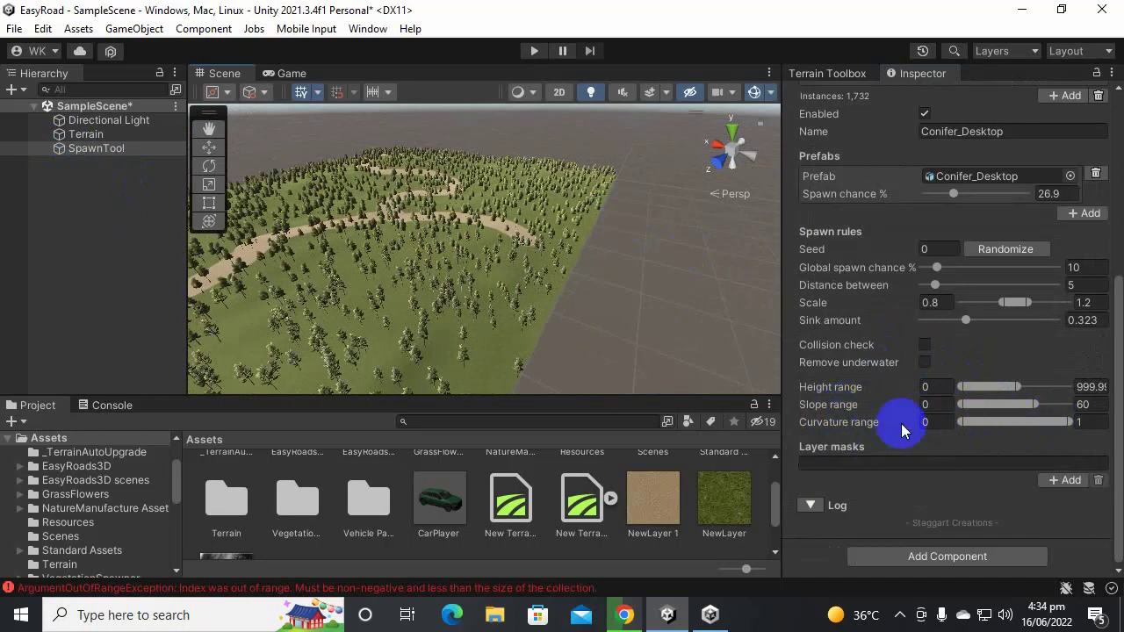
alt+drag(650, 346, 439, 322)
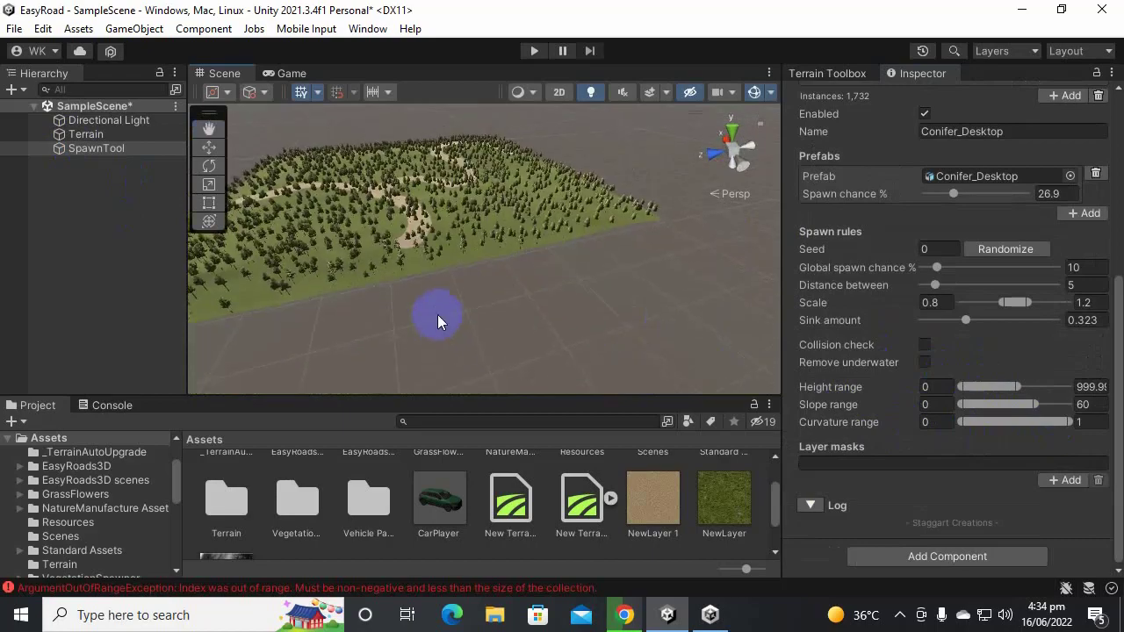
scroll(473, 279, up, 5)
middle_drag(474, 279, 515, 304)
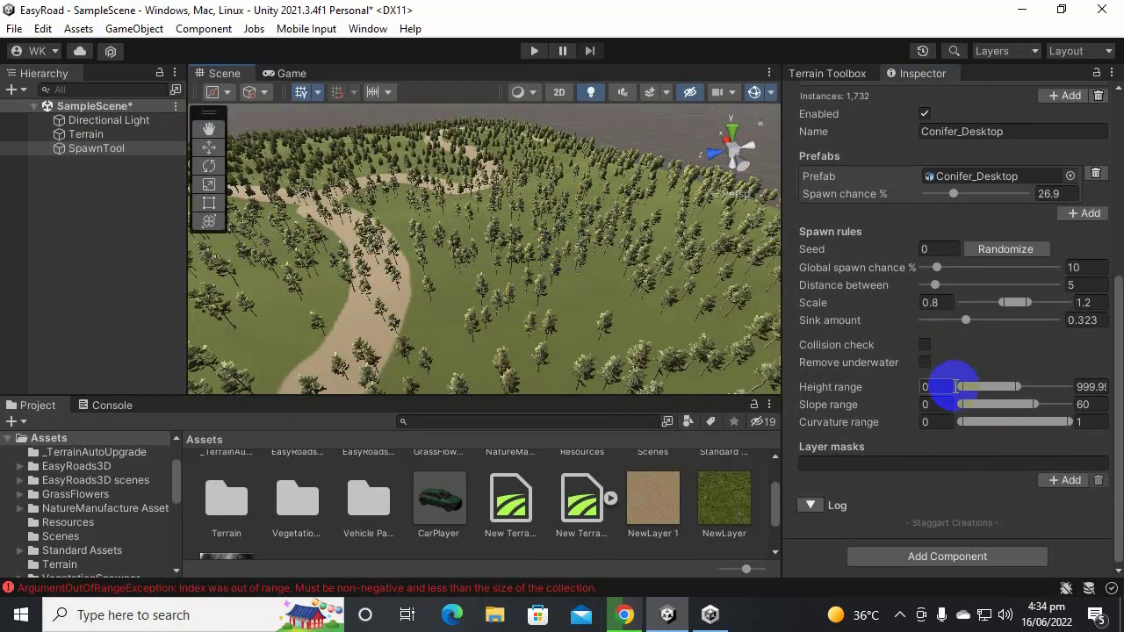
Step: Add the grass terrain layer NewLayer as a layer mask in the Conifer_Desktop spawn rules, keeping the trees off the sand paths
alt+drag(532, 313, 350, 275)
scroll(504, 263, up, 5)
alt+drag(519, 263, 354, 254)
middle_drag(354, 254, 483, 238)
scroll(483, 238, down, 5)
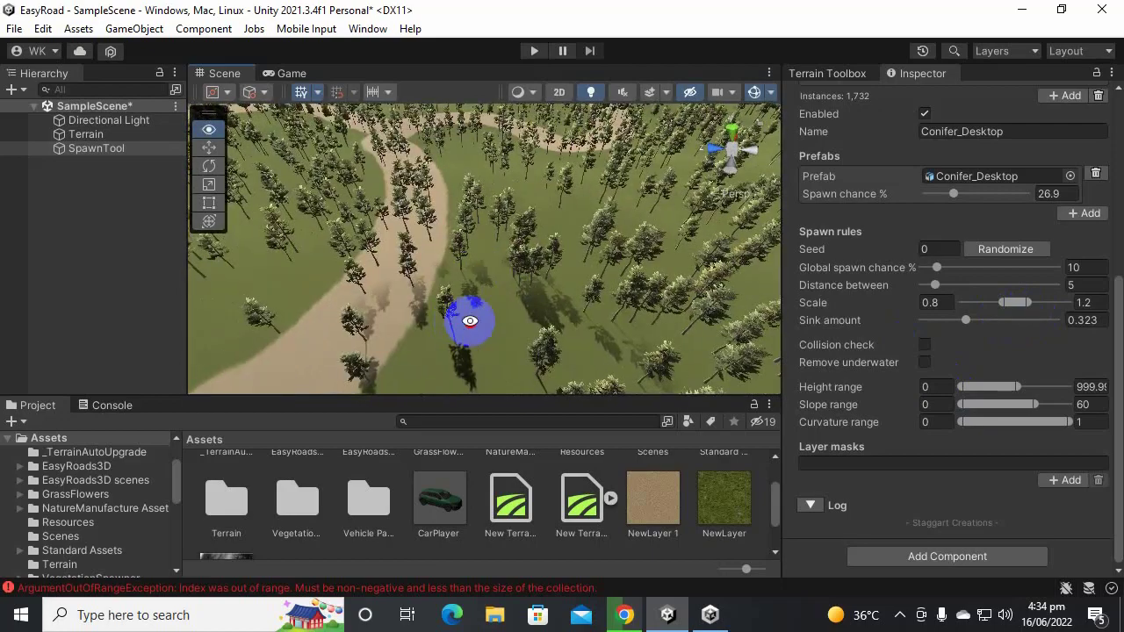
drag(724, 501, 846, 452)
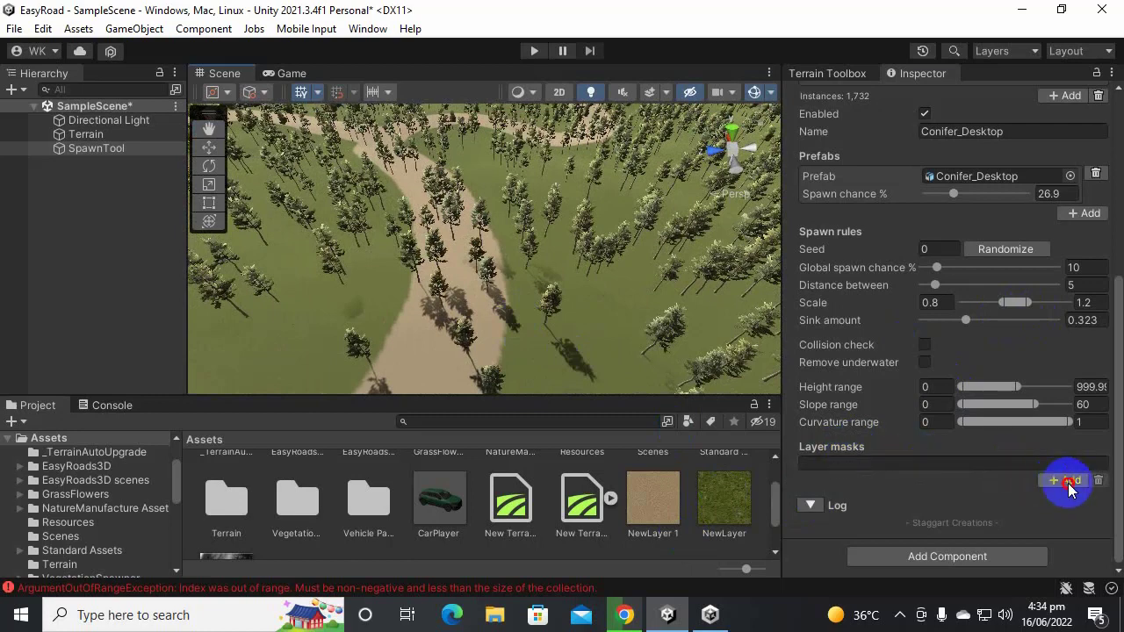
click(1068, 480)
click(1050, 495)
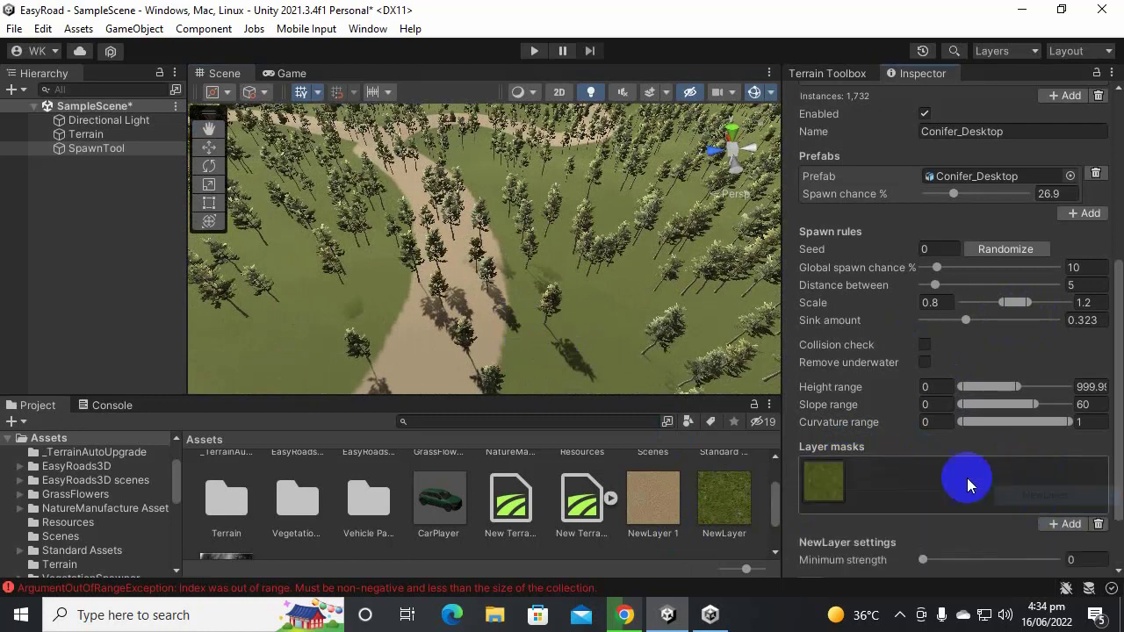
scroll(953, 439, down, 2)
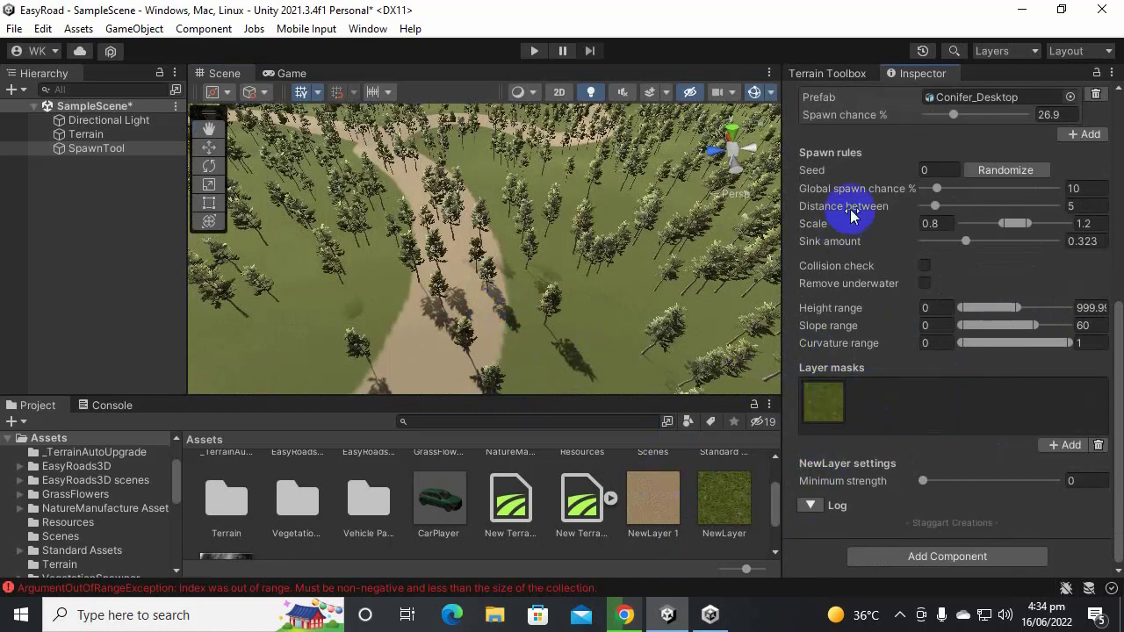
click(812, 408)
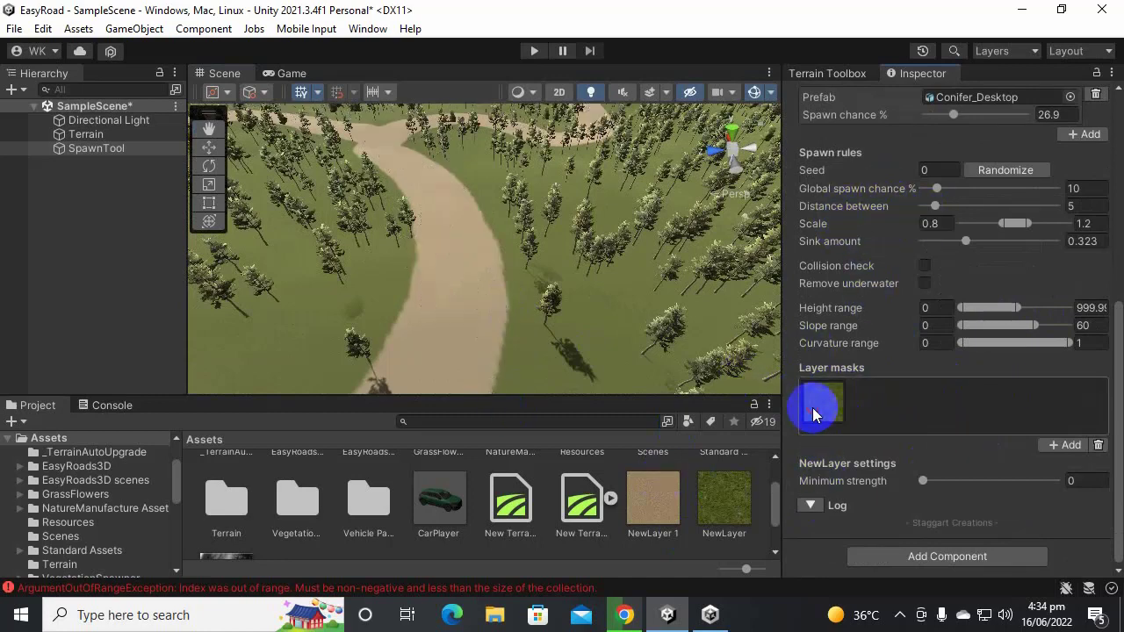
Step: Examine the sand paths and their edges up close to check where the conifers spawn
middle_drag(612, 177, 379, 507)
right_drag(380, 506, 509, 392)
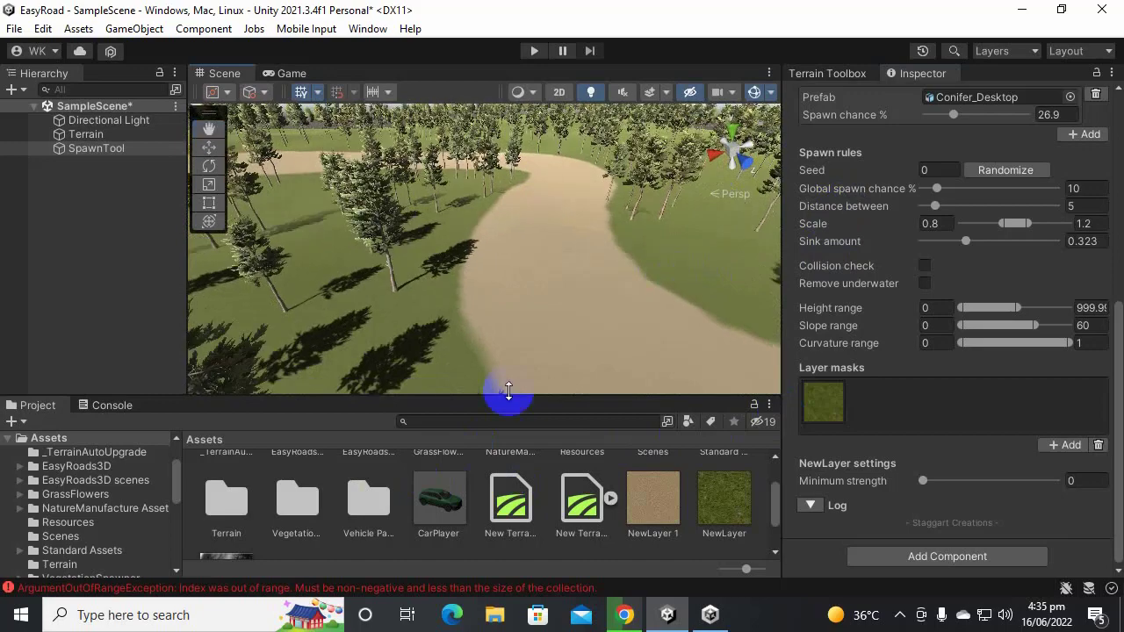
right_drag(704, 332, 604, 321)
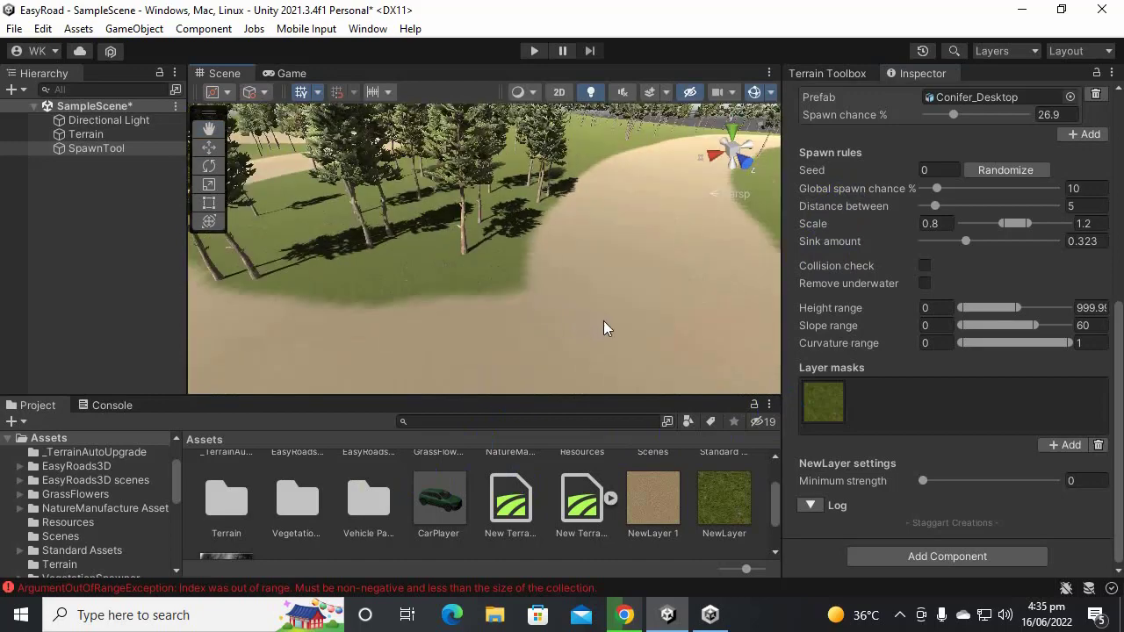
scroll(597, 269, down, 5)
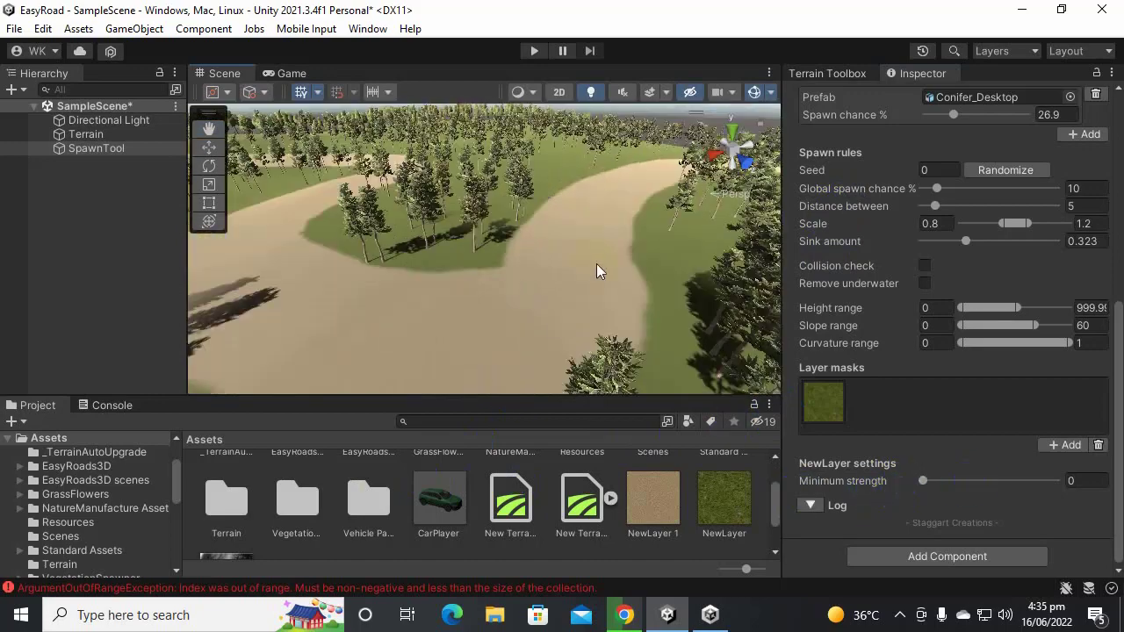
right_drag(687, 308, 688, 308)
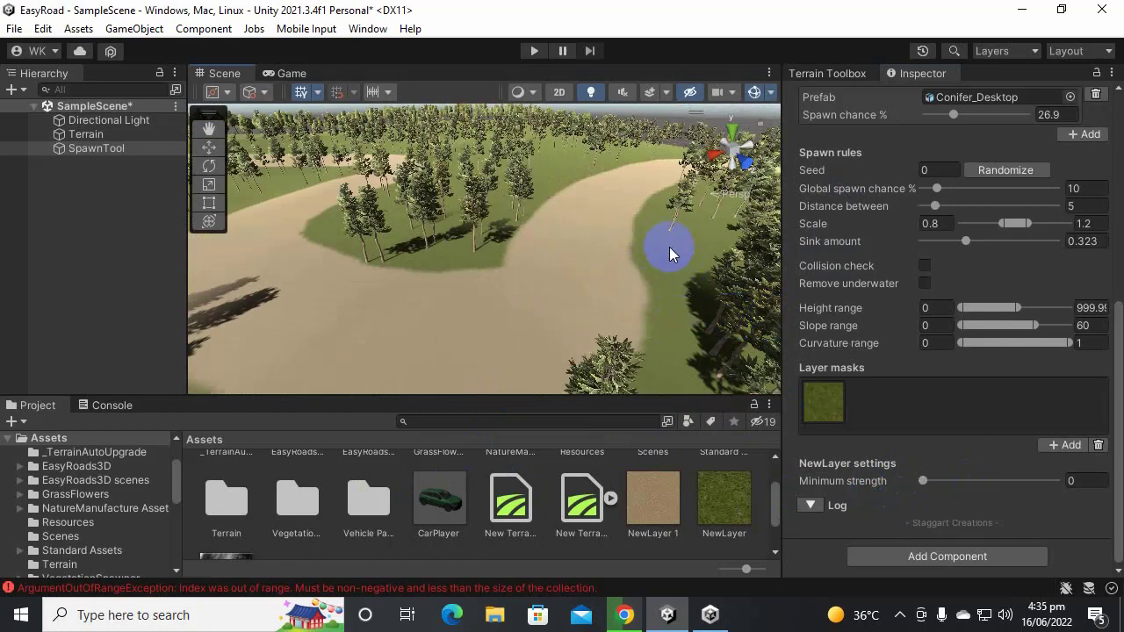
alt+drag(633, 277, 551, 304)
scroll(550, 304, up, 4)
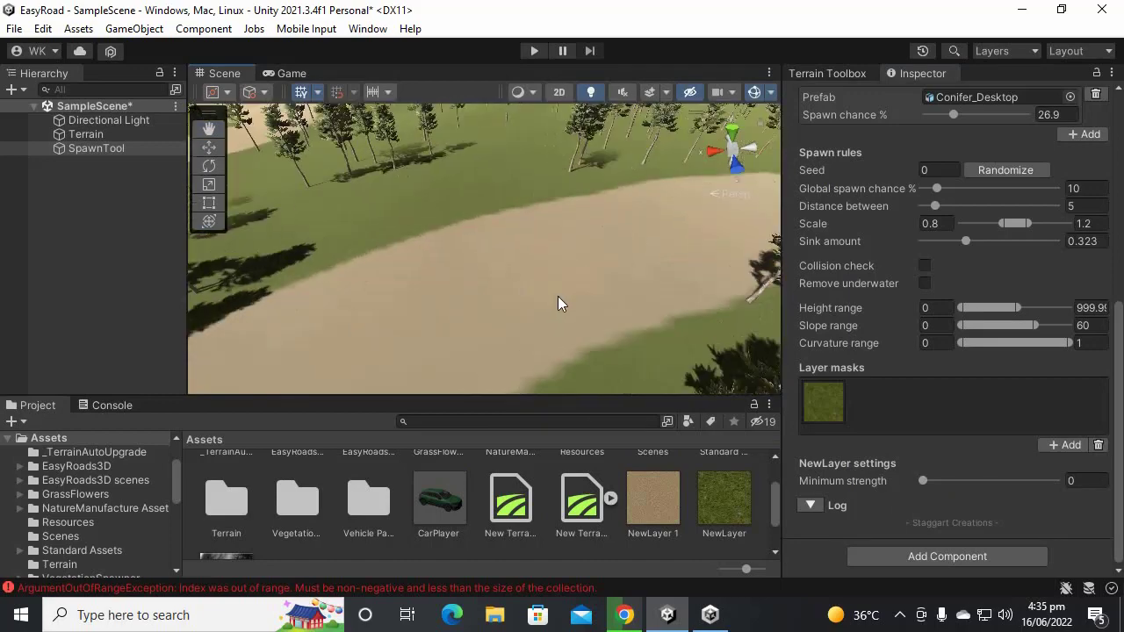
middle_drag(560, 301, 484, 304)
scroll(564, 305, up, 3)
alt+drag(490, 334, 740, 283)
middle_drag(738, 261, 646, 277)
drag(646, 278, 600, 216)
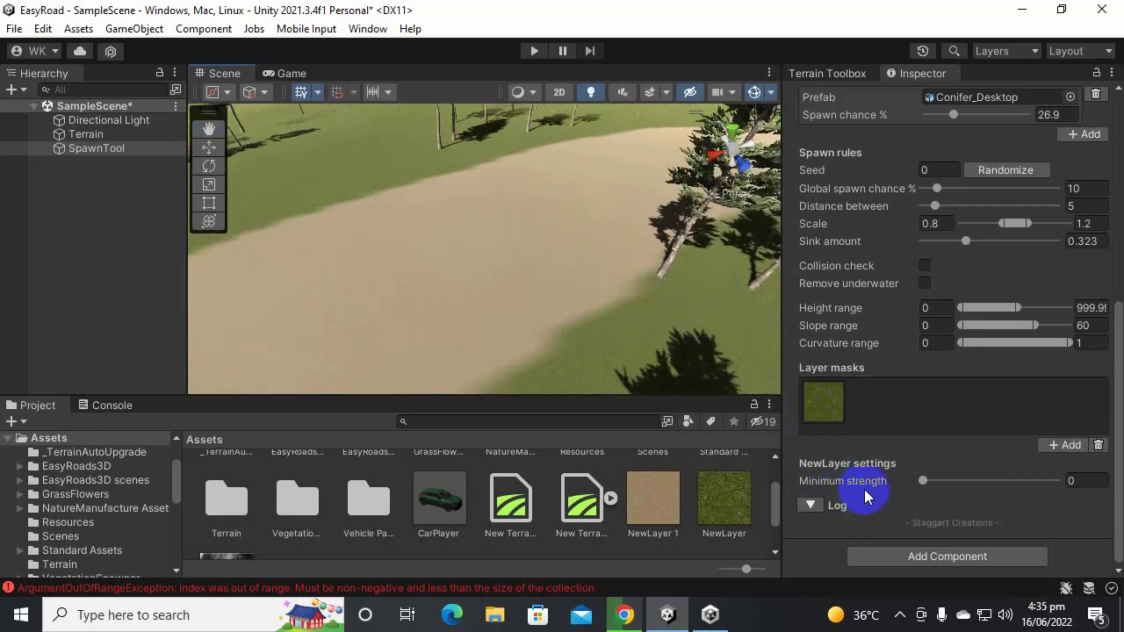
Step: Set the NewLayer mask's minimum strength to 0.31, checking the spawner's log in the process
click(925, 489)
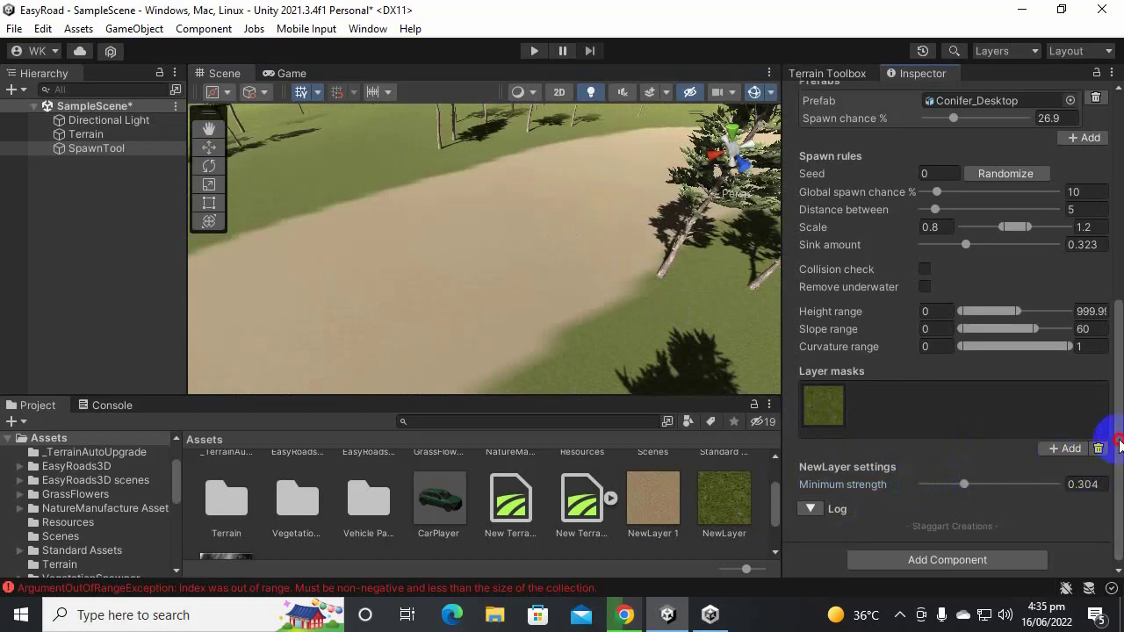
drag(1119, 439, 1105, 518)
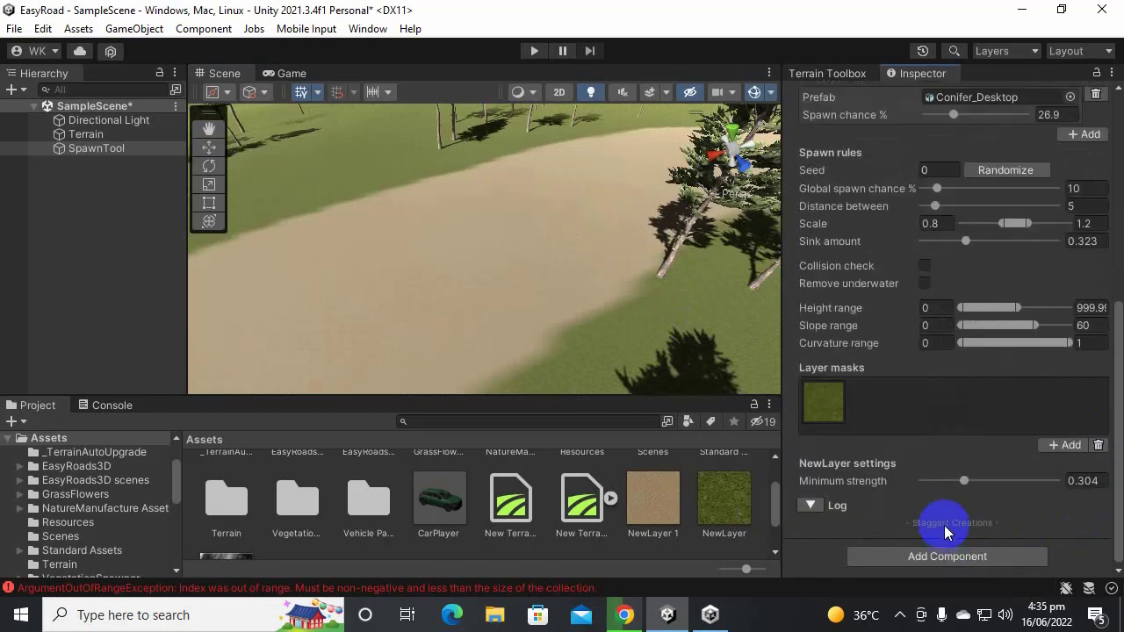
click(809, 504)
scroll(842, 496, down, 1)
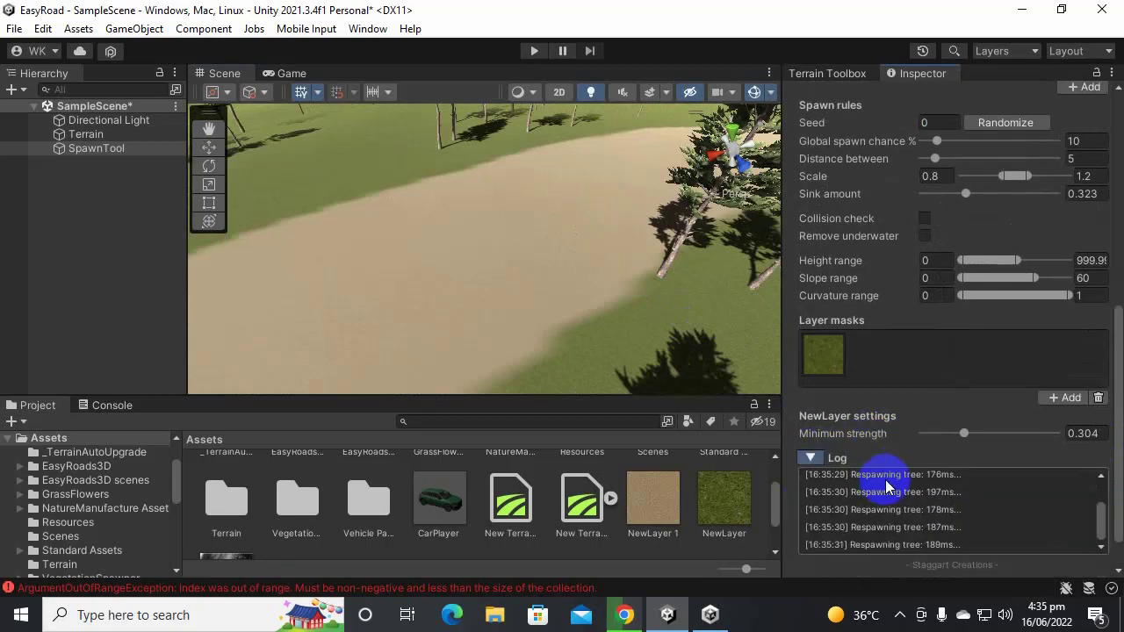
click(809, 457)
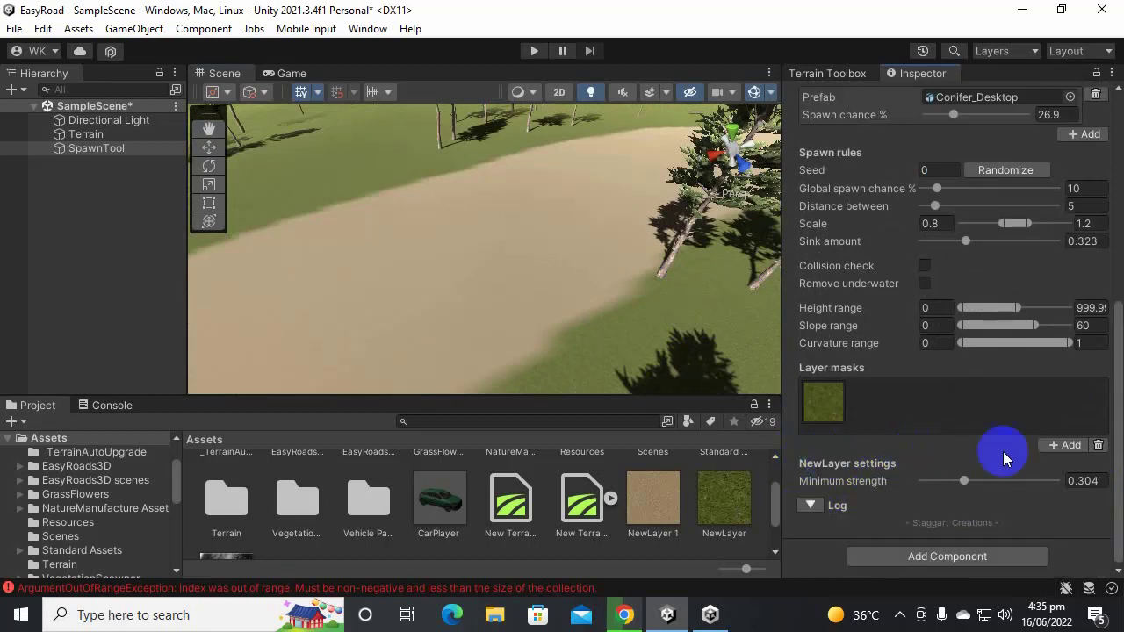
drag(965, 480, 927, 483)
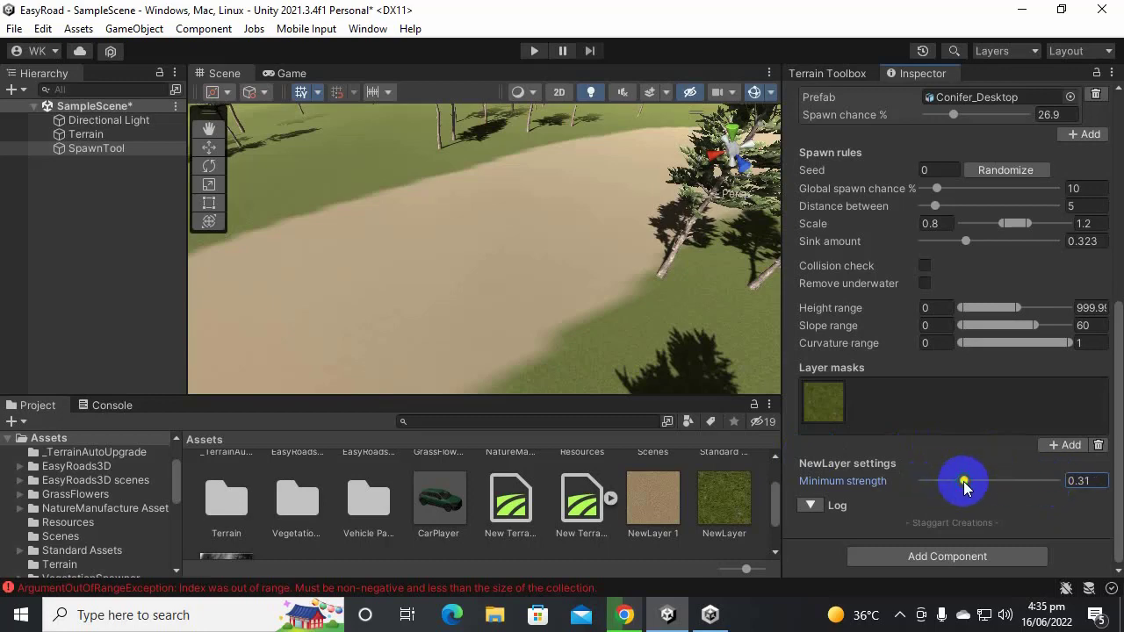
Step: Widen the Inspector and respawn the trees from the Vegetation Spawner's settings
scroll(956, 454, up, 1)
scroll(957, 454, up, 6)
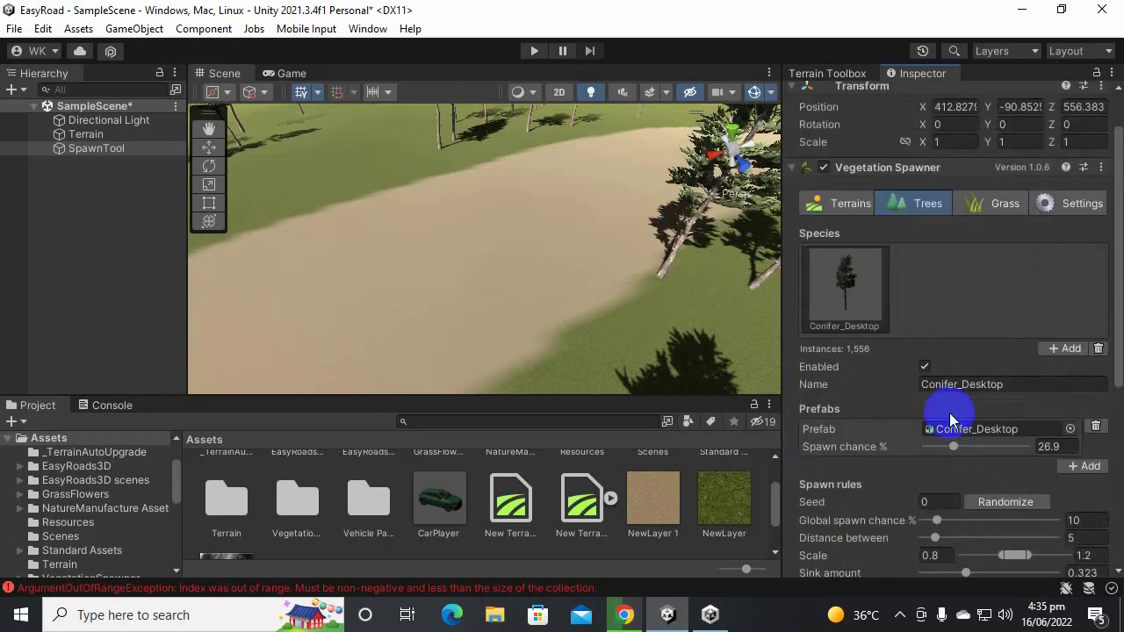
scroll(960, 331, down, 7)
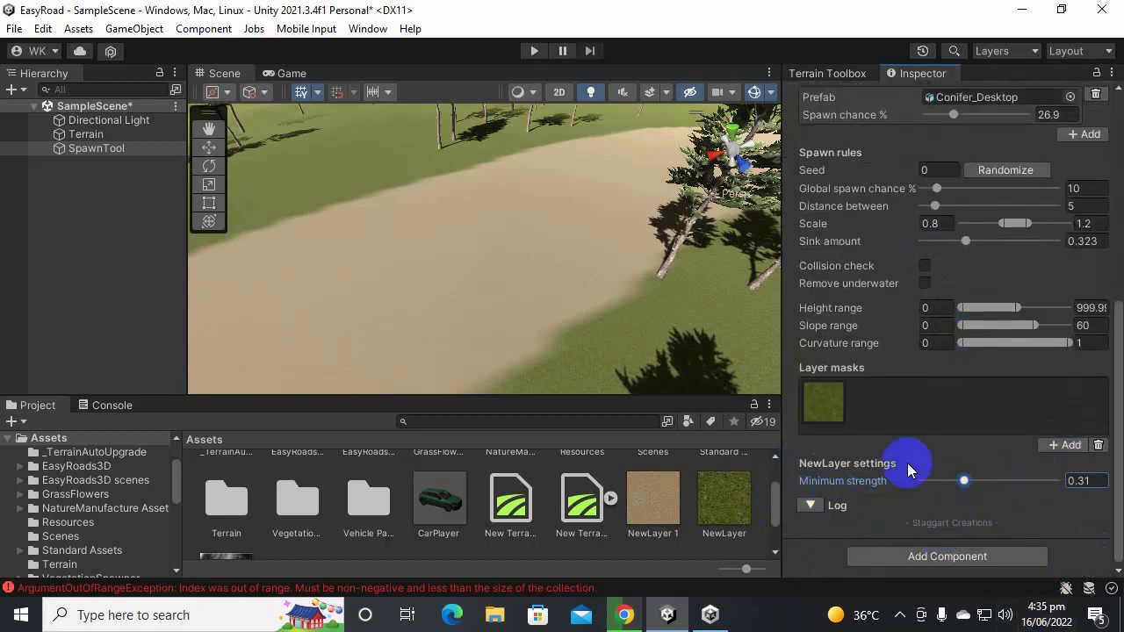
scroll(921, 225, up, 8)
scroll(981, 219, down, 6)
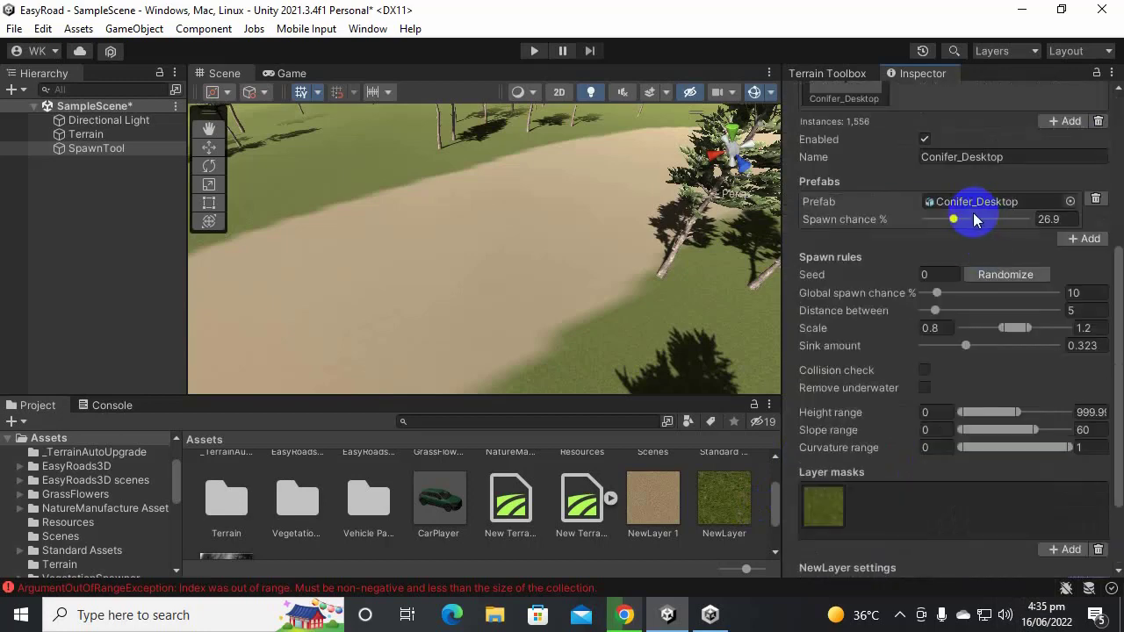
scroll(966, 277, up, 3)
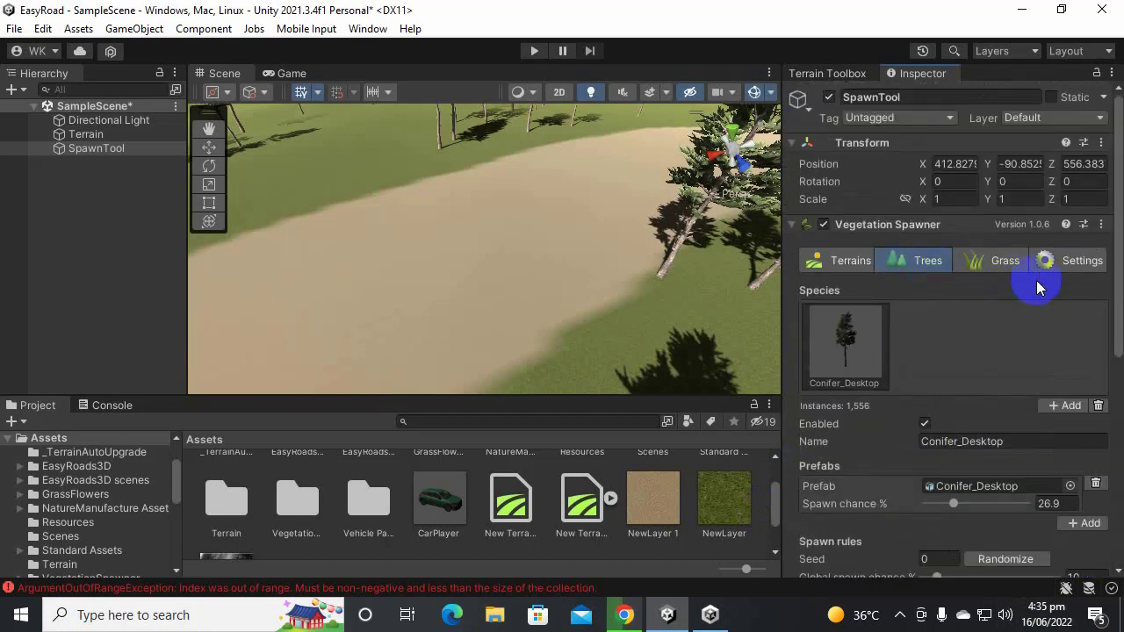
click(1066, 261)
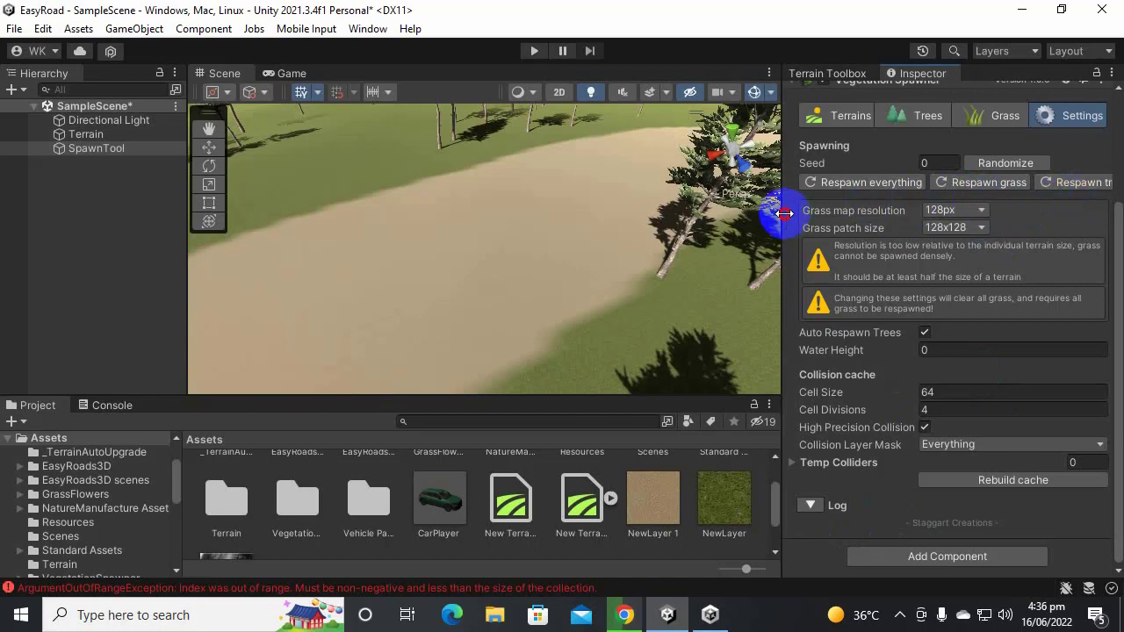
drag(780, 220, 743, 223)
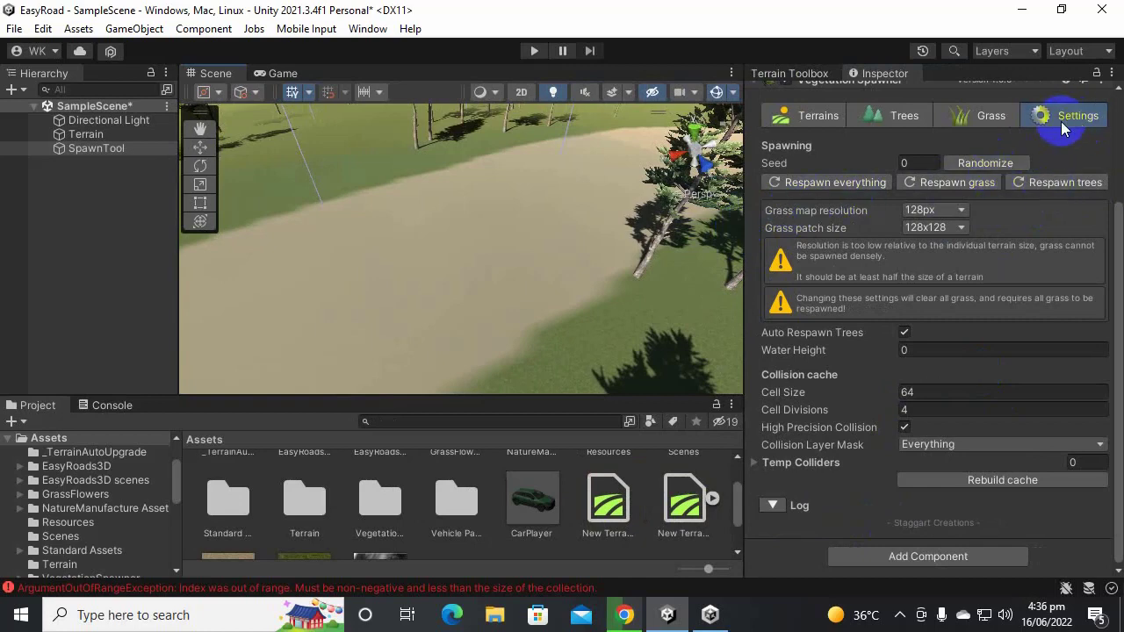
click(1061, 183)
scroll(471, 373, down, 5)
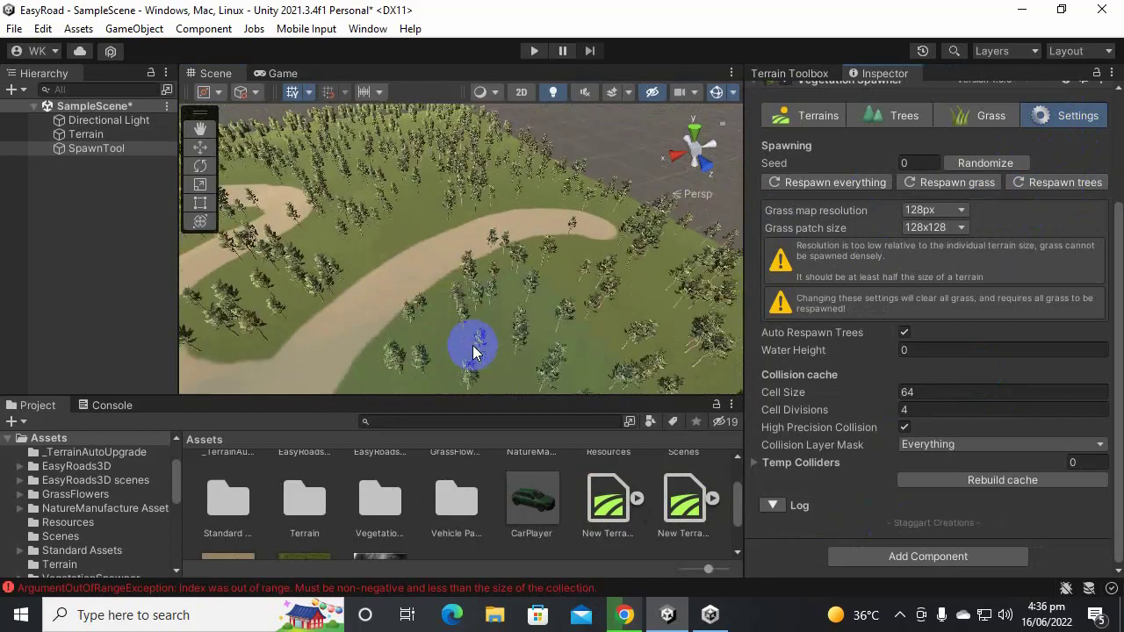
scroll(527, 327, up, 5)
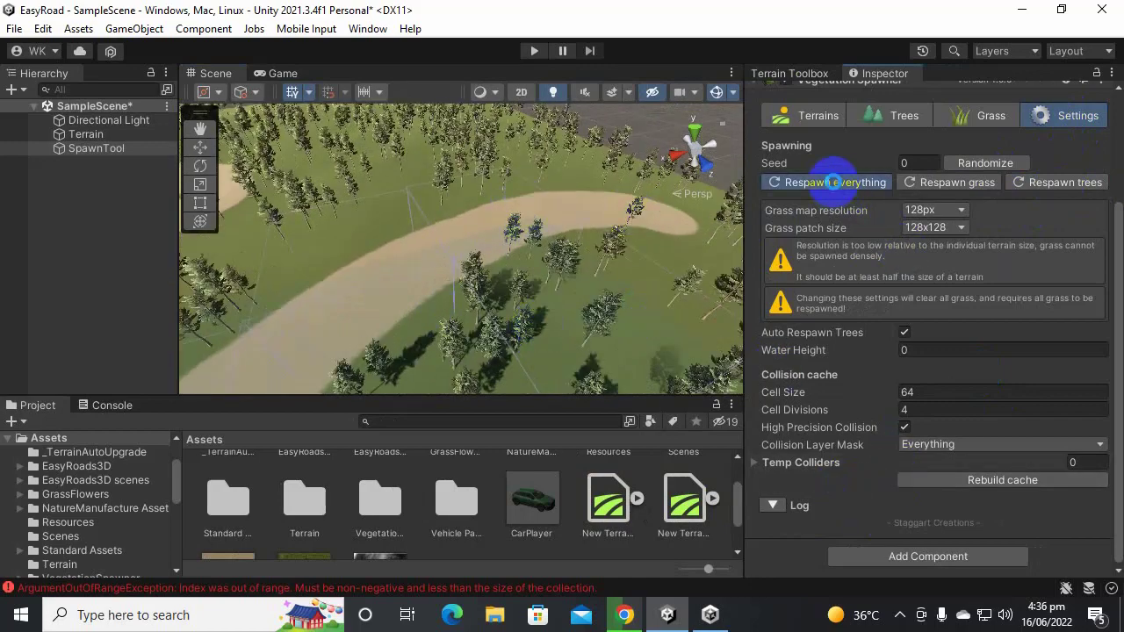
Step: Return to the conifer spawn rules and add the sand terrain layer NewLayer 1 as a second layer mask
click(818, 118)
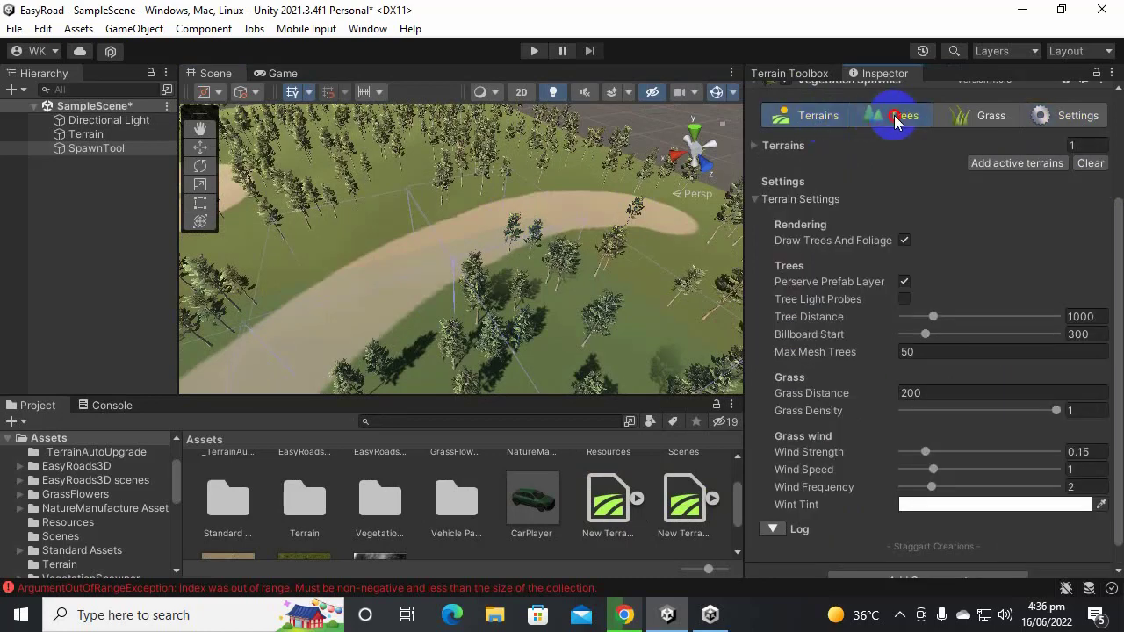
click(898, 115)
scroll(939, 474, down, 5)
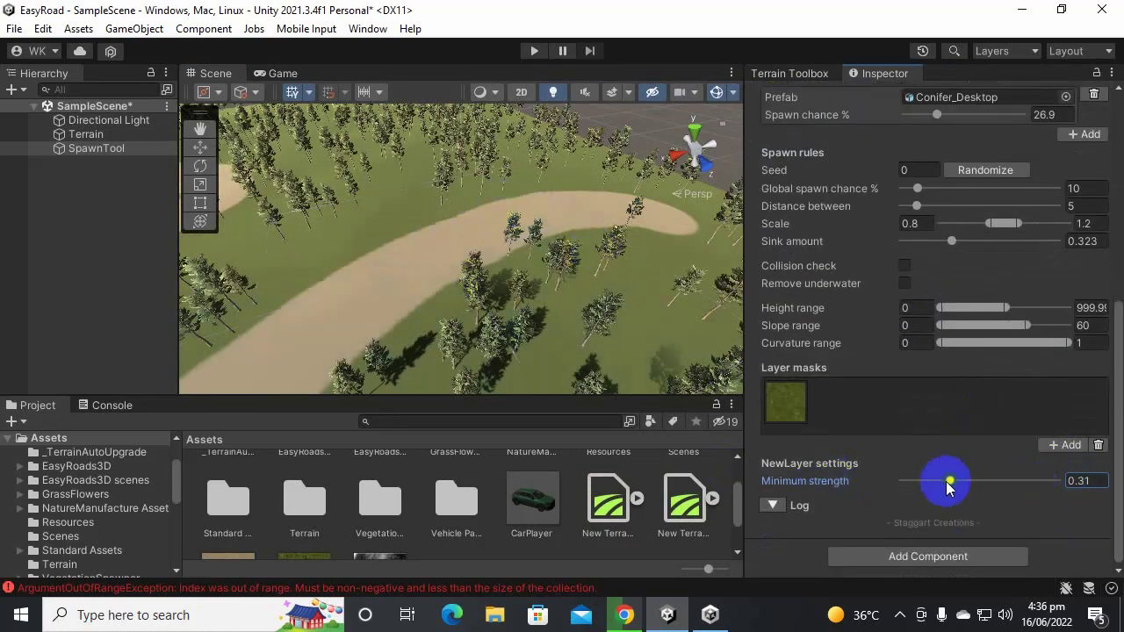
alt+drag(539, 279, 621, 230)
mouse_move(542, 289)
alt+mouse_down()
mouse_move(611, 313)
mouse_move(535, 311)
mouse_move(609, 336)
mouse_move(233, 366)
mouse_move(180, 405)
mouse_move(468, 272)
alt+mouse_up()
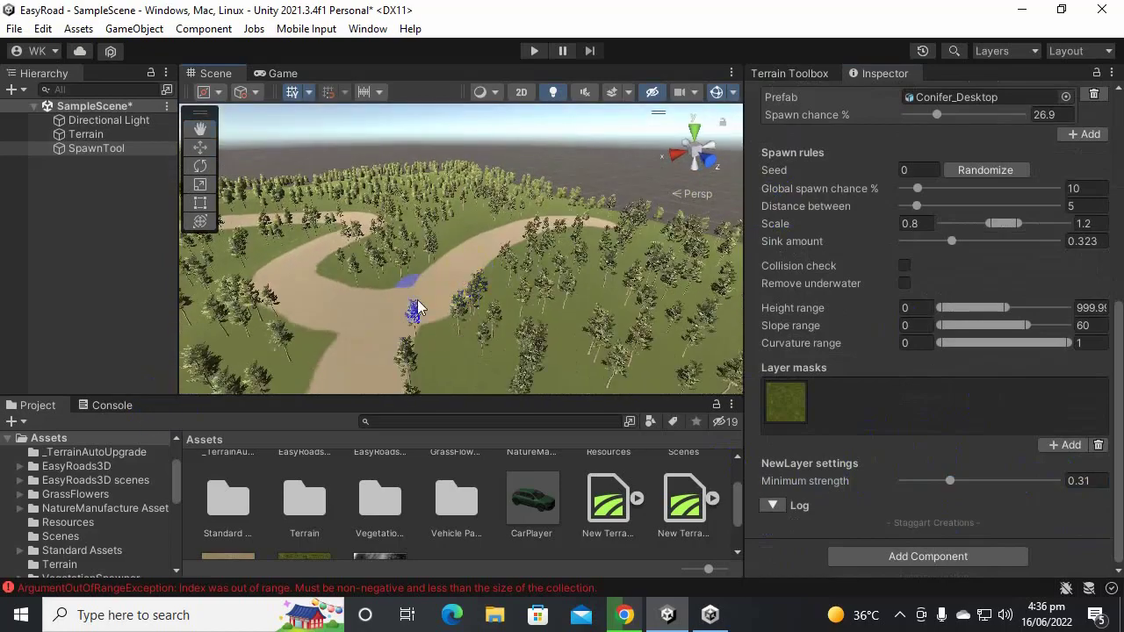
middle_drag(673, 290, 633, 290)
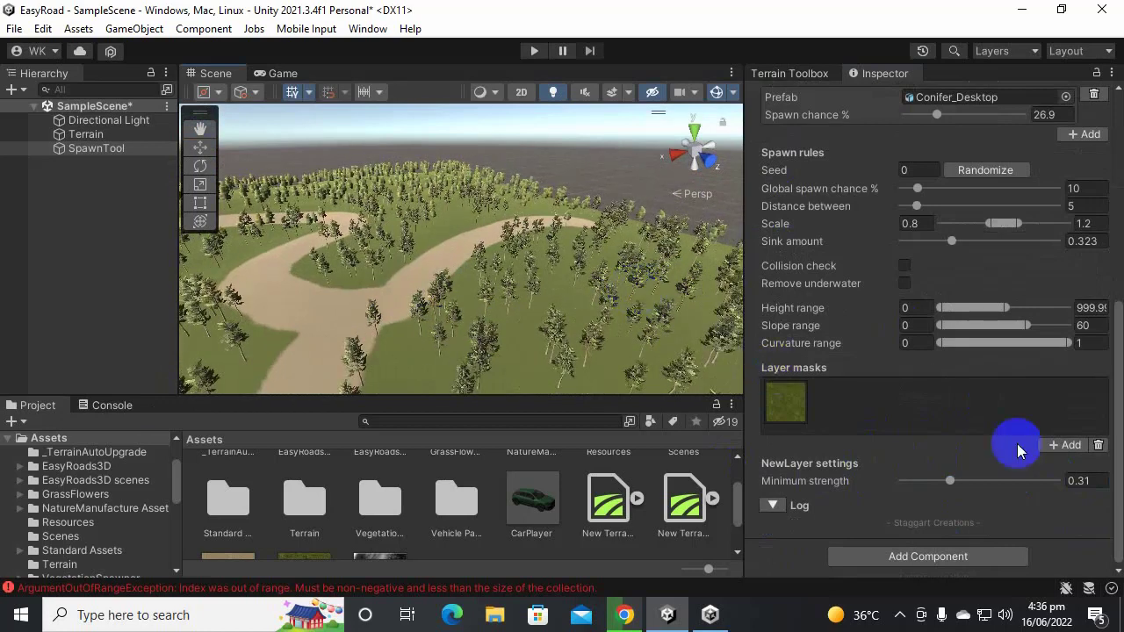
click(1067, 446)
click(1049, 459)
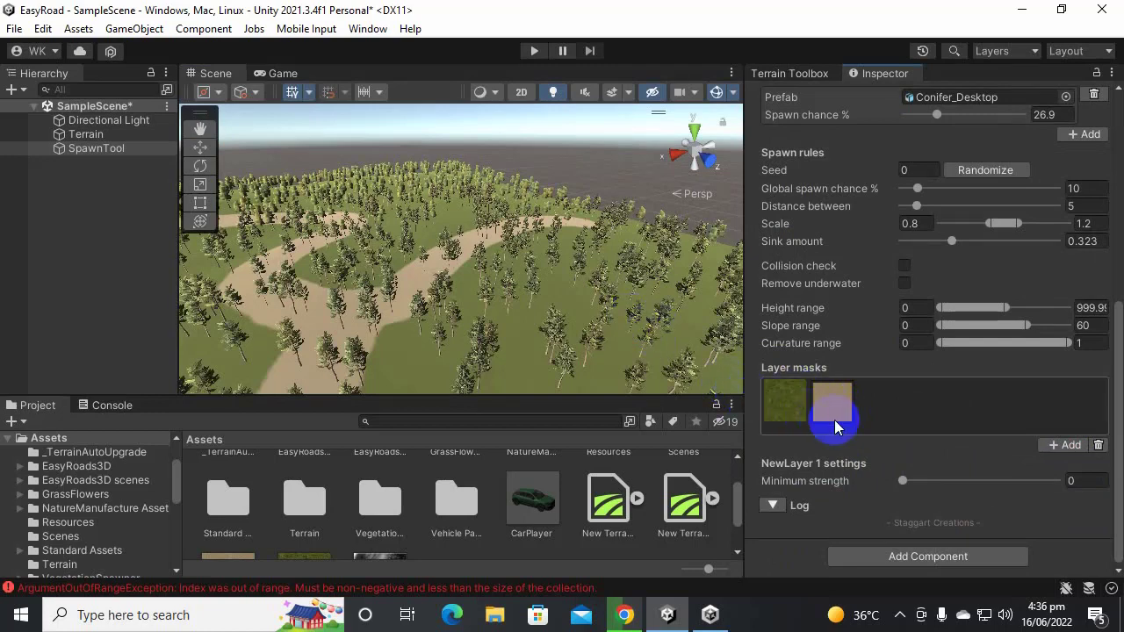
alt+drag(622, 328, 581, 341)
scroll(580, 342, up, 5)
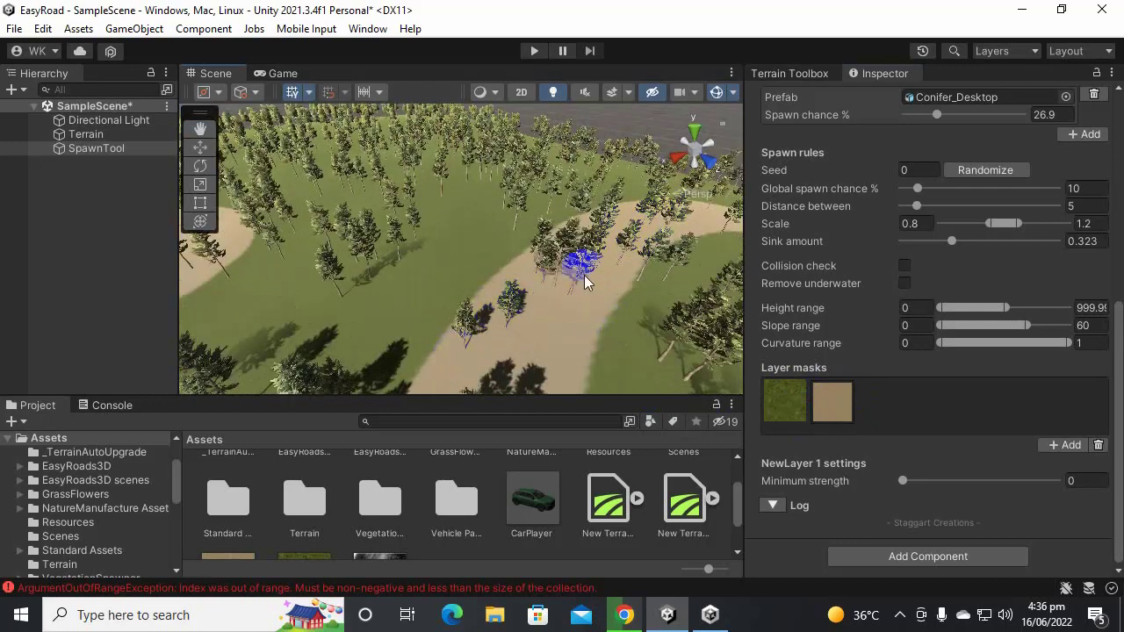
Step: Remove the grass NewLayer mask to try conifers only on the sand paths, and undo the removal
click(789, 410)
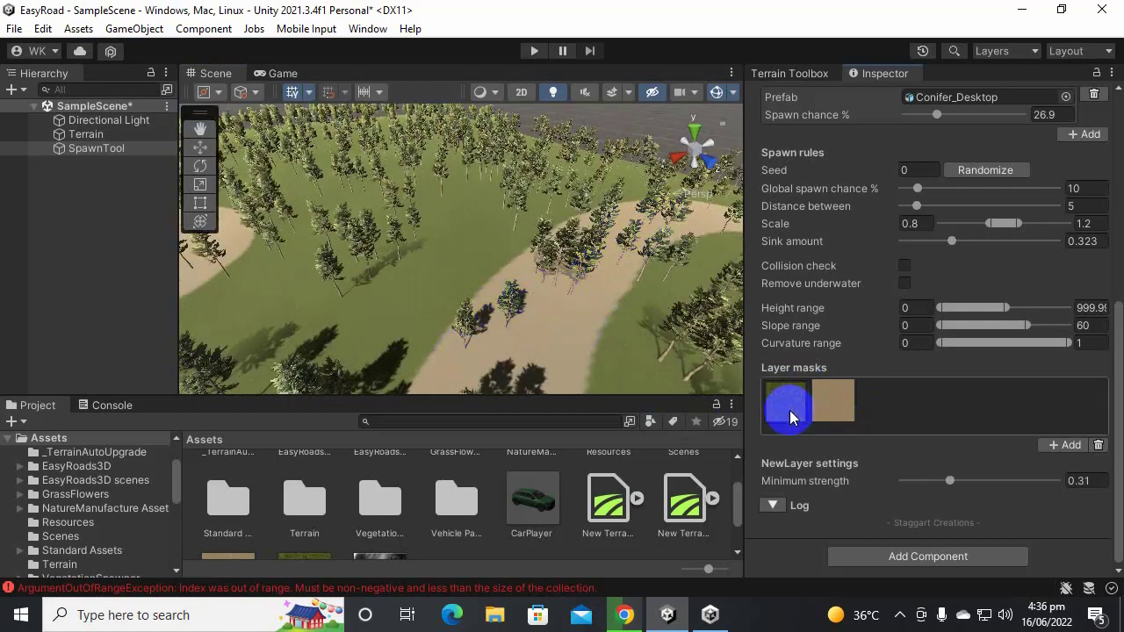
click(1097, 445)
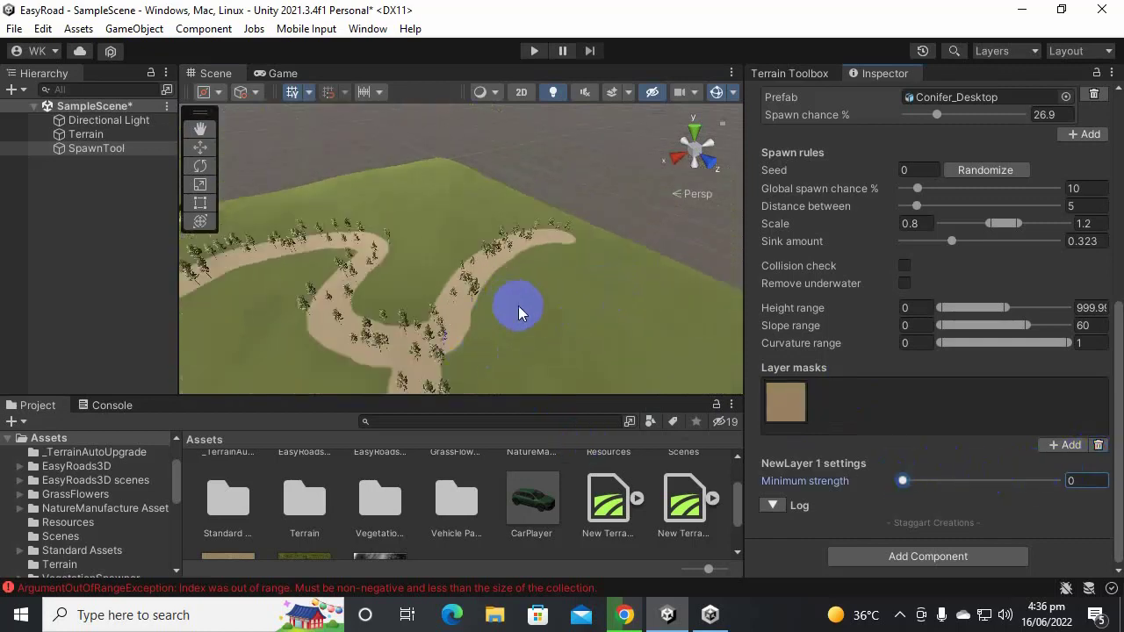
drag(518, 306, 441, 391)
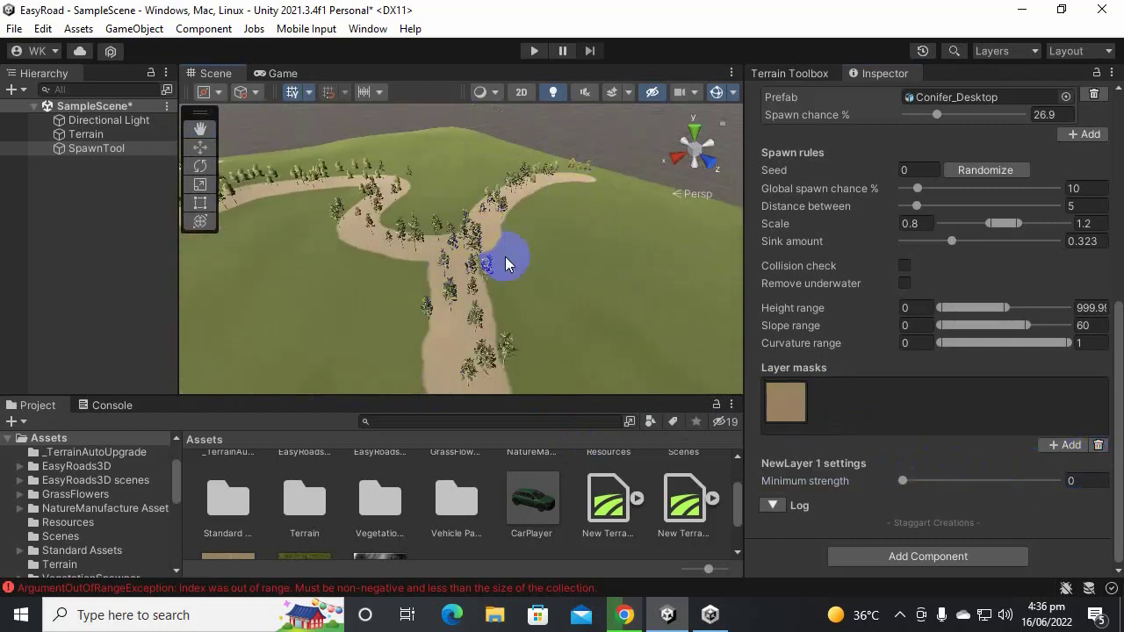
key(ctrl+z)
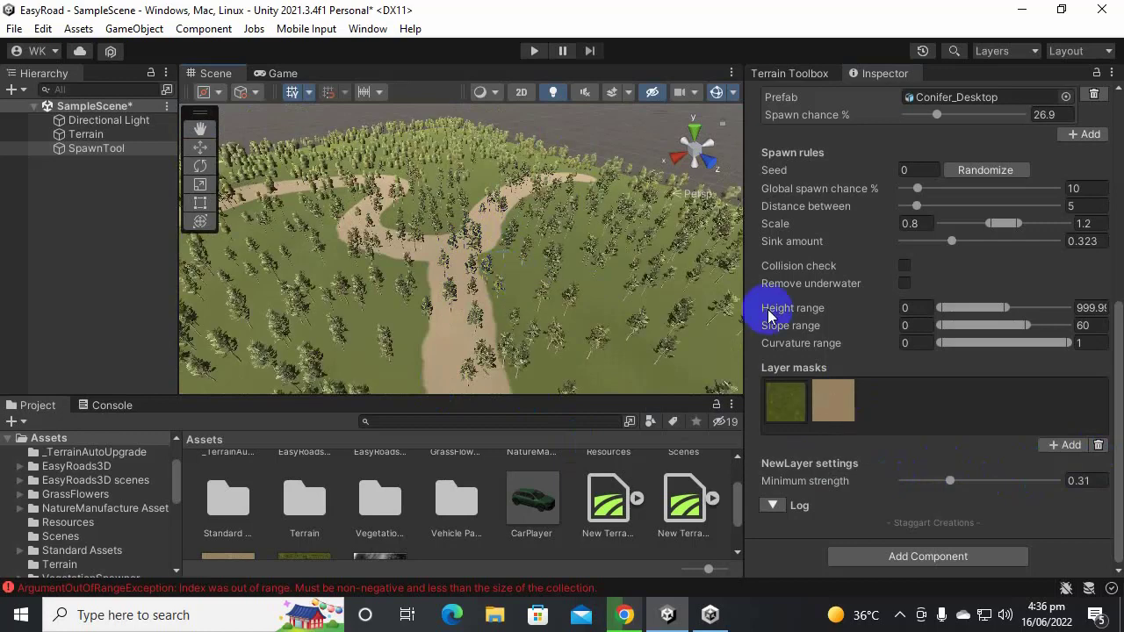
Step: Remove the sand layer mask NewLayer 1 from the conifer spawn rules and inspect the trees around the paths
click(848, 400)
click(827, 404)
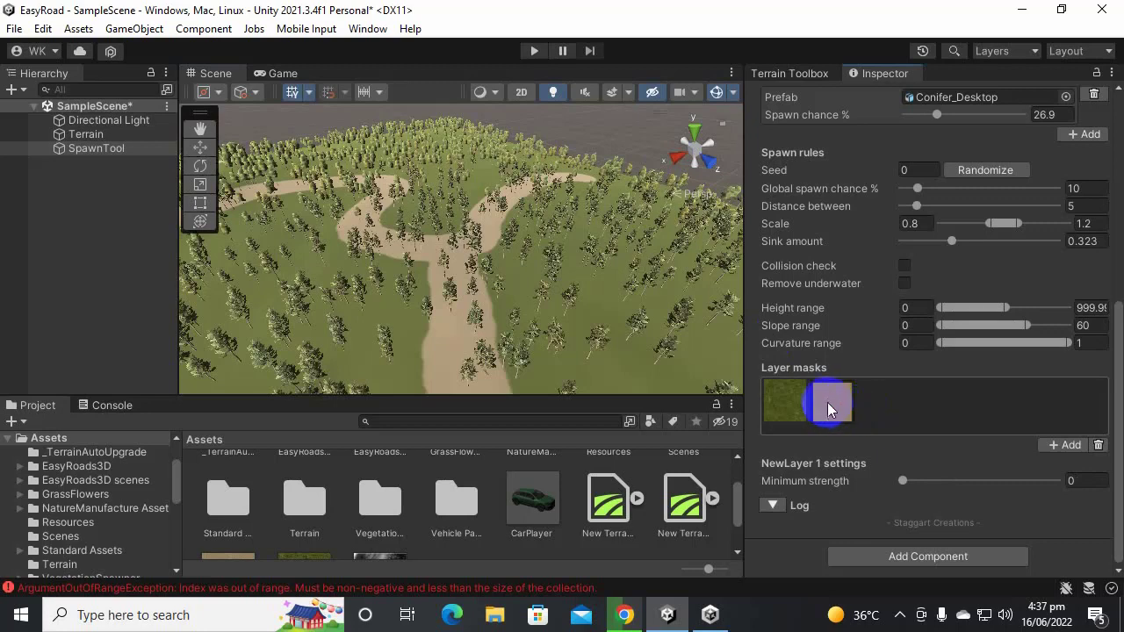
click(1098, 445)
scroll(584, 267, down, 3)
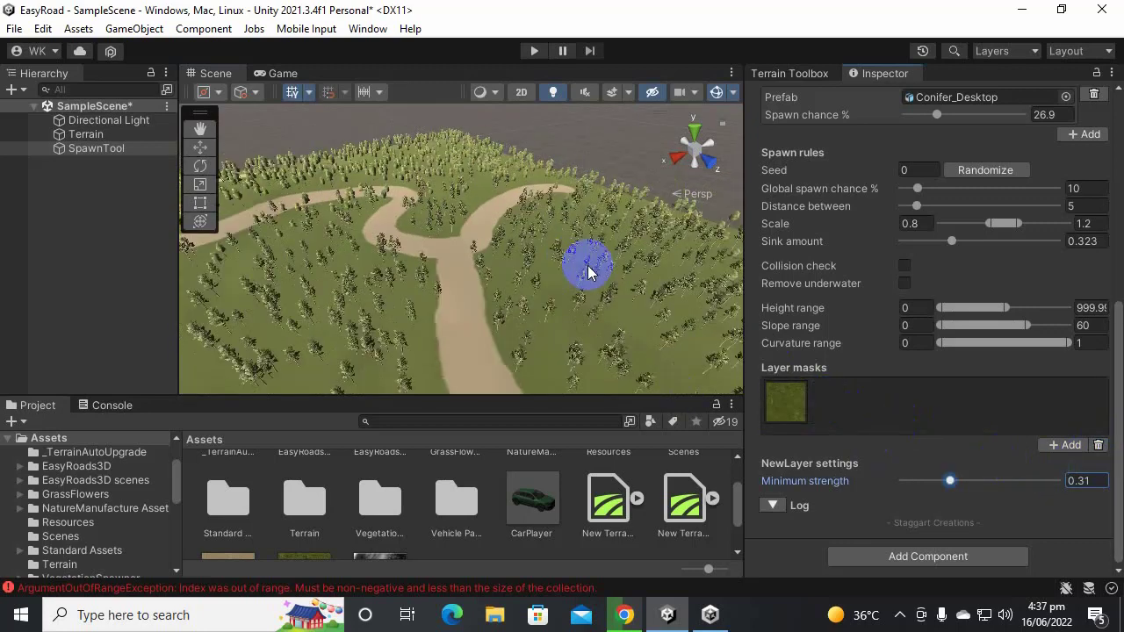
scroll(537, 296, up, 5)
scroll(537, 296, down, 2)
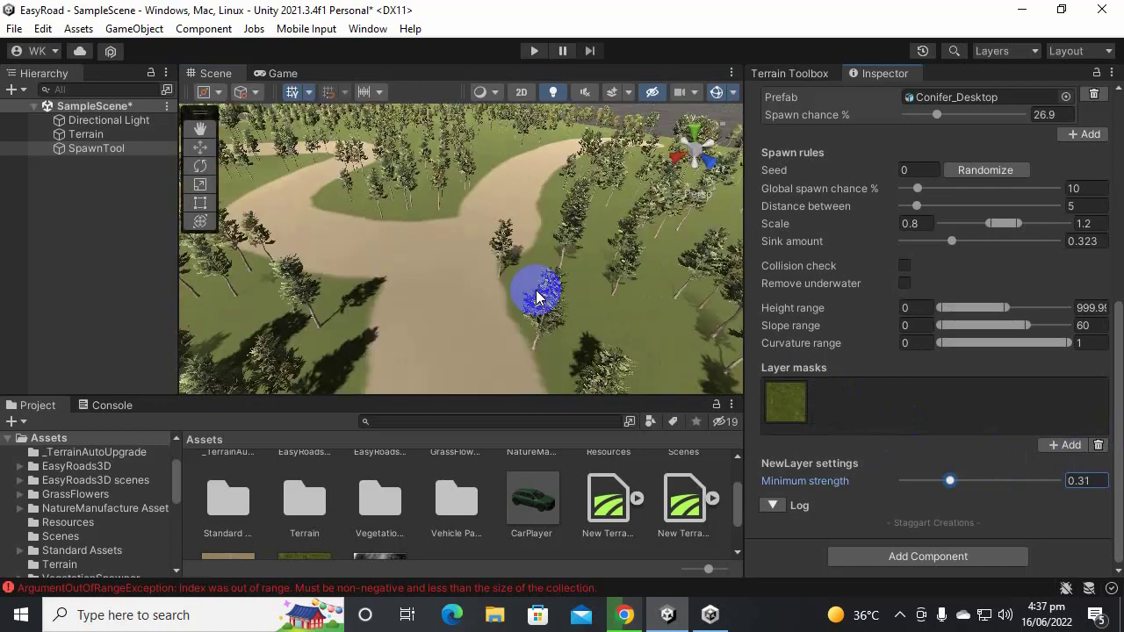
scroll(537, 296, up, 2)
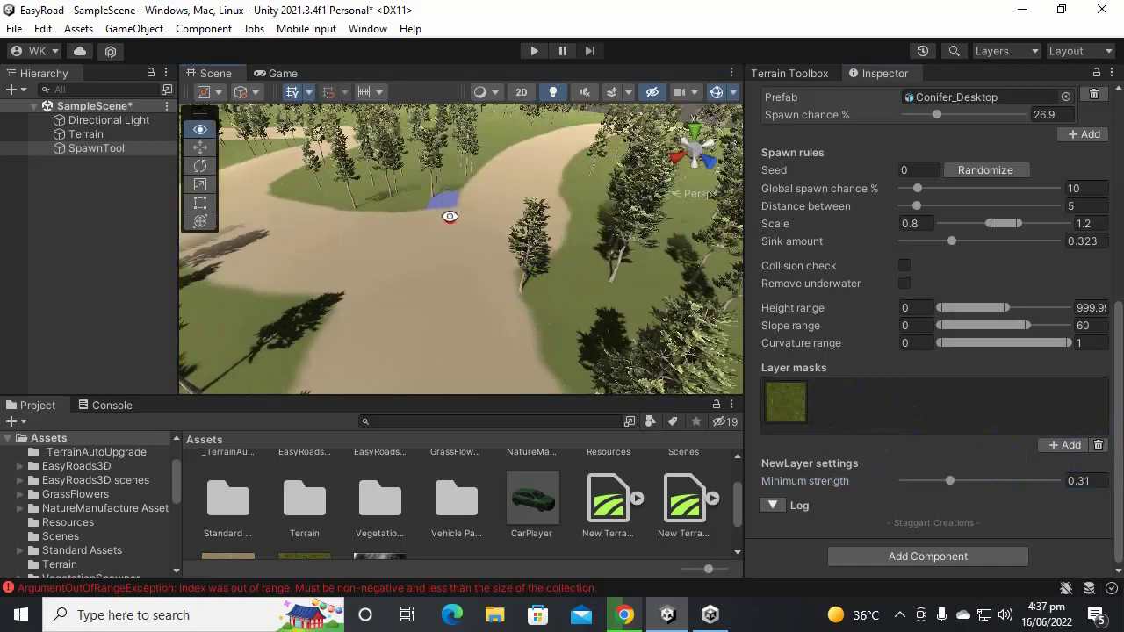
alt+drag(447, 210, 419, 254)
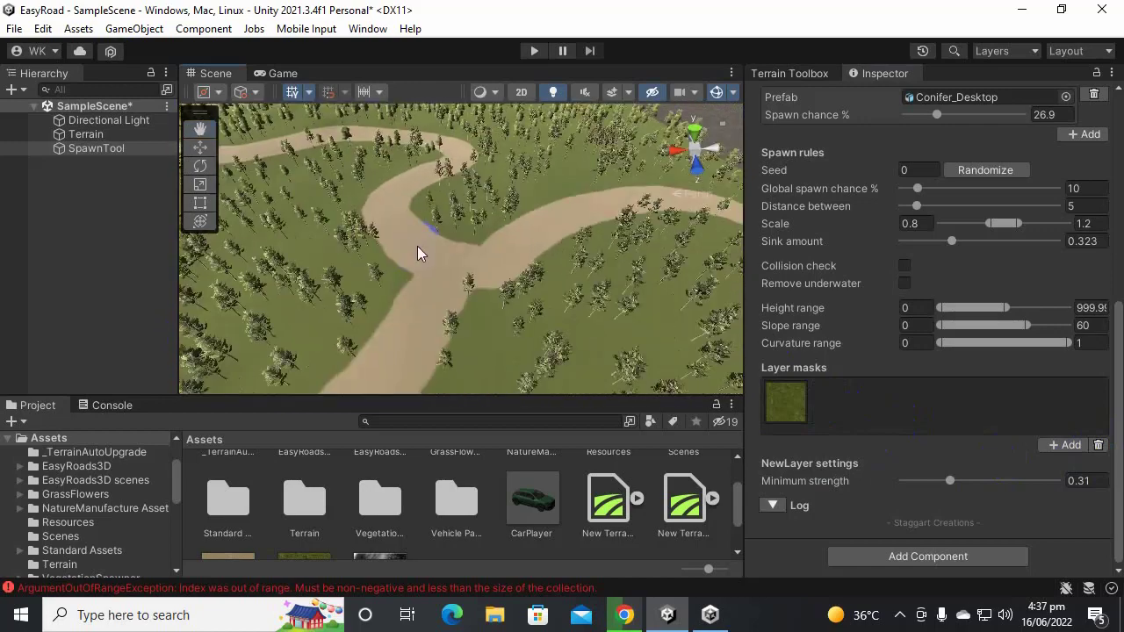
alt+drag(489, 328, 463, 316)
Step: Add Broadleaf_Desktop as a second tree species in the Vegetation Spawner
scroll(902, 278, up, 7)
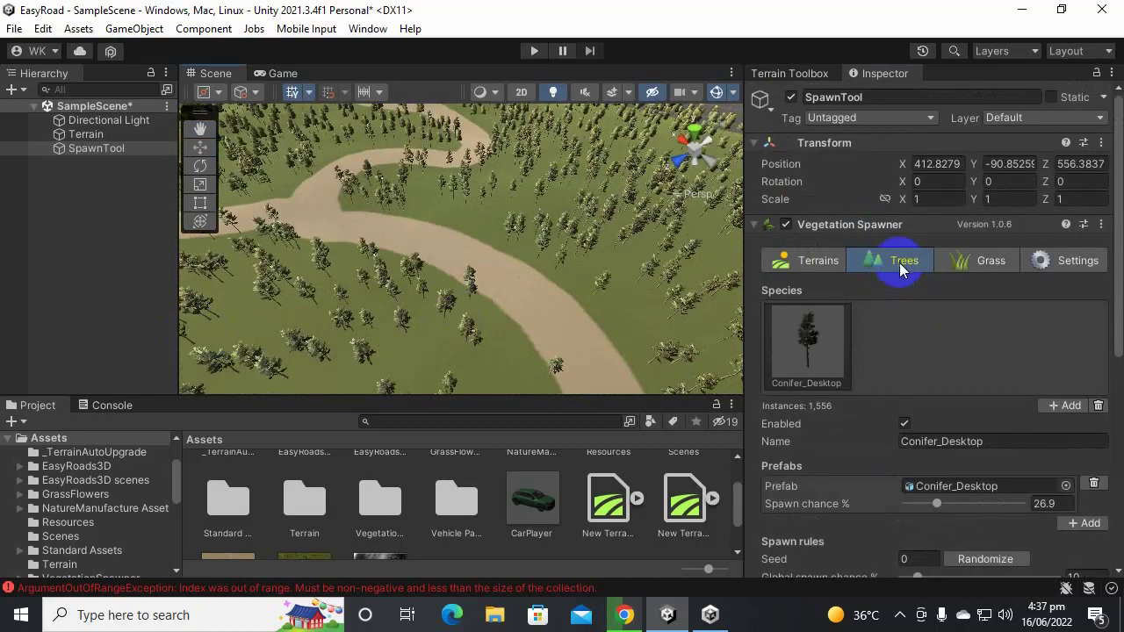
click(1064, 404)
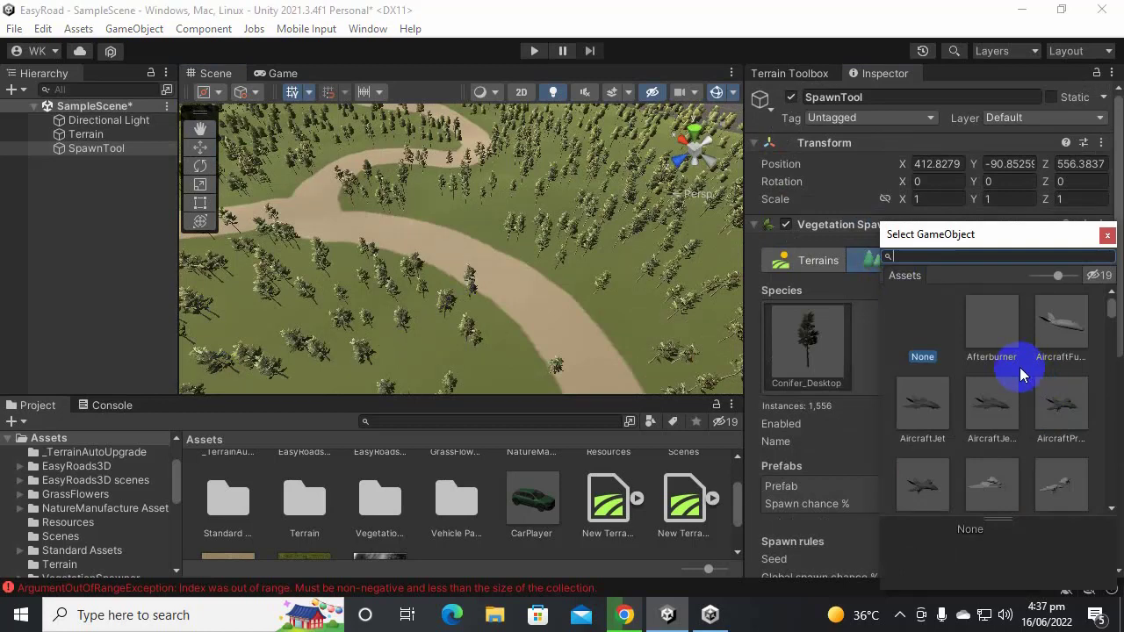
text(br)
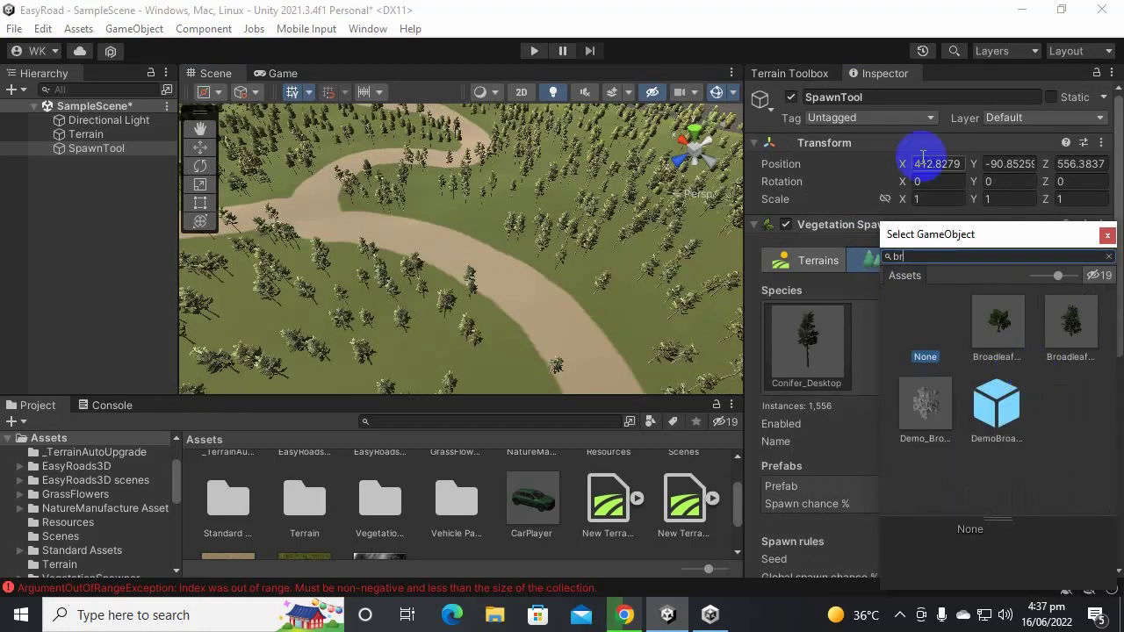
click(1003, 326)
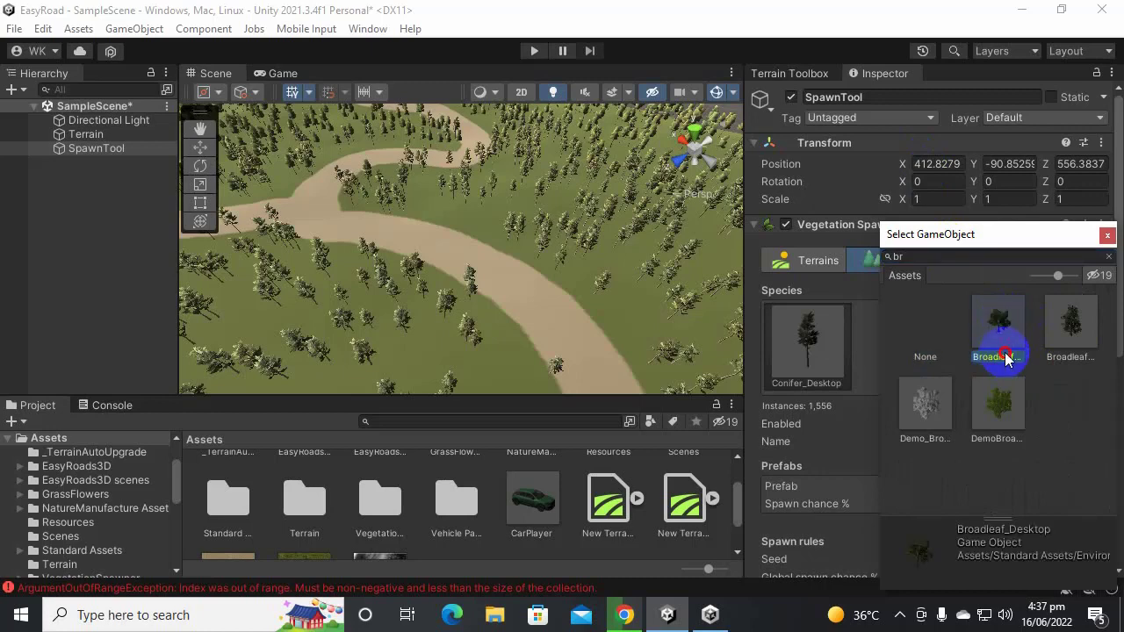
double_click(1005, 355)
scroll(381, 351, down, 3)
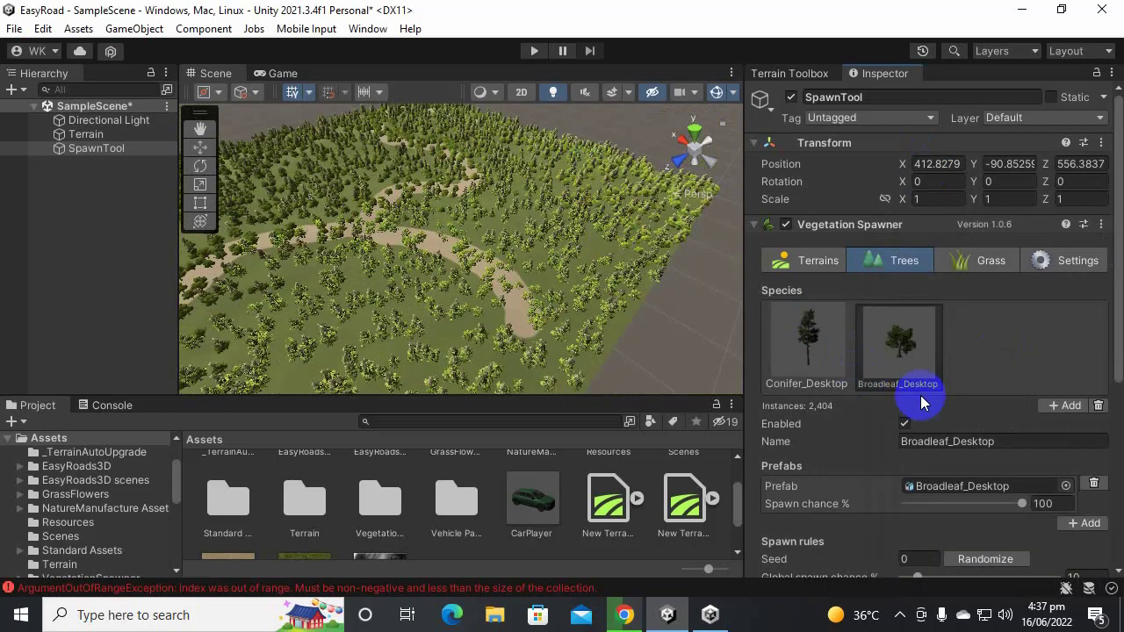
Step: Set the Broadleaf_Desktop prefab's spawn chance to 30% and inspect the trees in the scene
scroll(922, 399, down, 5)
click(1049, 313)
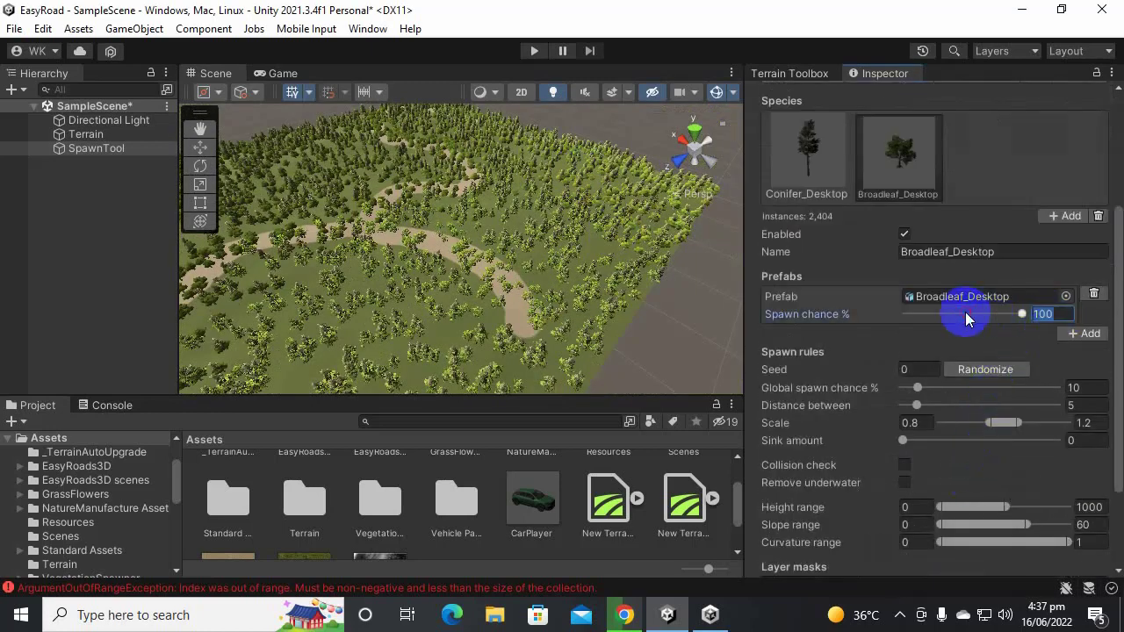
text(30)
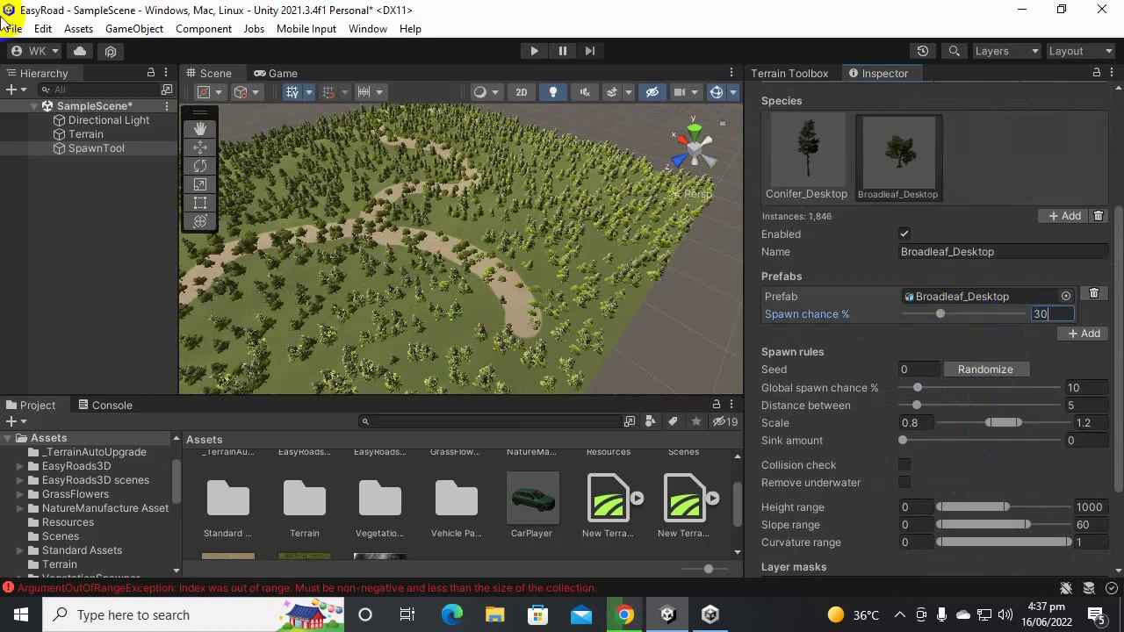
middle_drag(442, 321, 529, 296)
scroll(528, 296, up, 8)
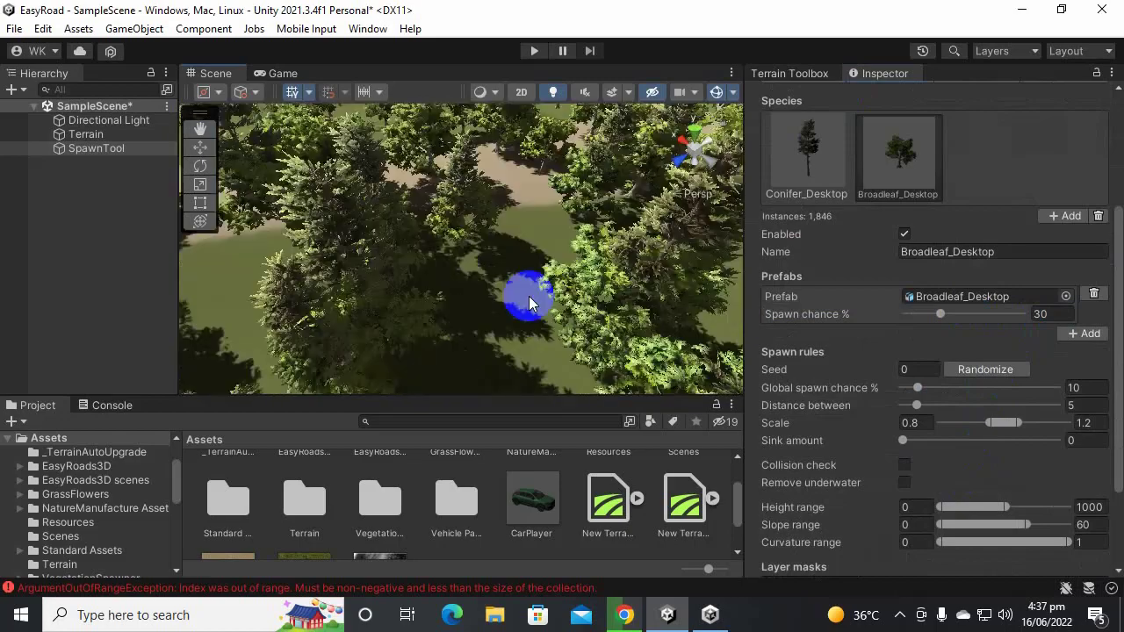
scroll(597, 372, down, 10)
middle_drag(622, 394, 426, 301)
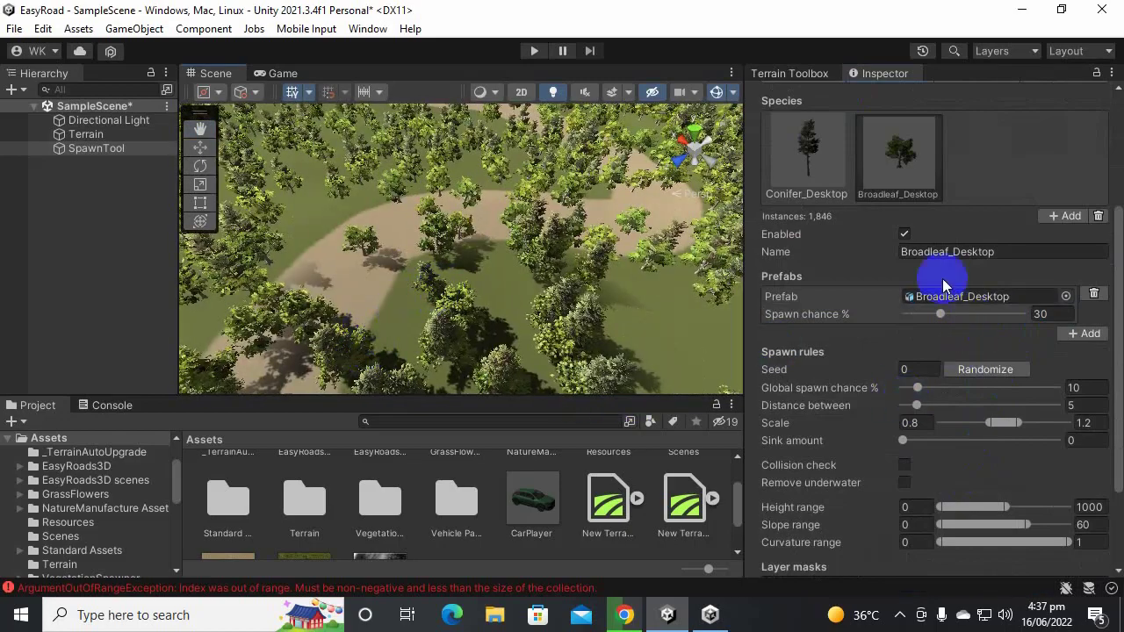
Step: Add the grass terrain layer NewLayer as a layer mask for the broadleaf trees and check the sand paths
scroll(984, 232, down, 3)
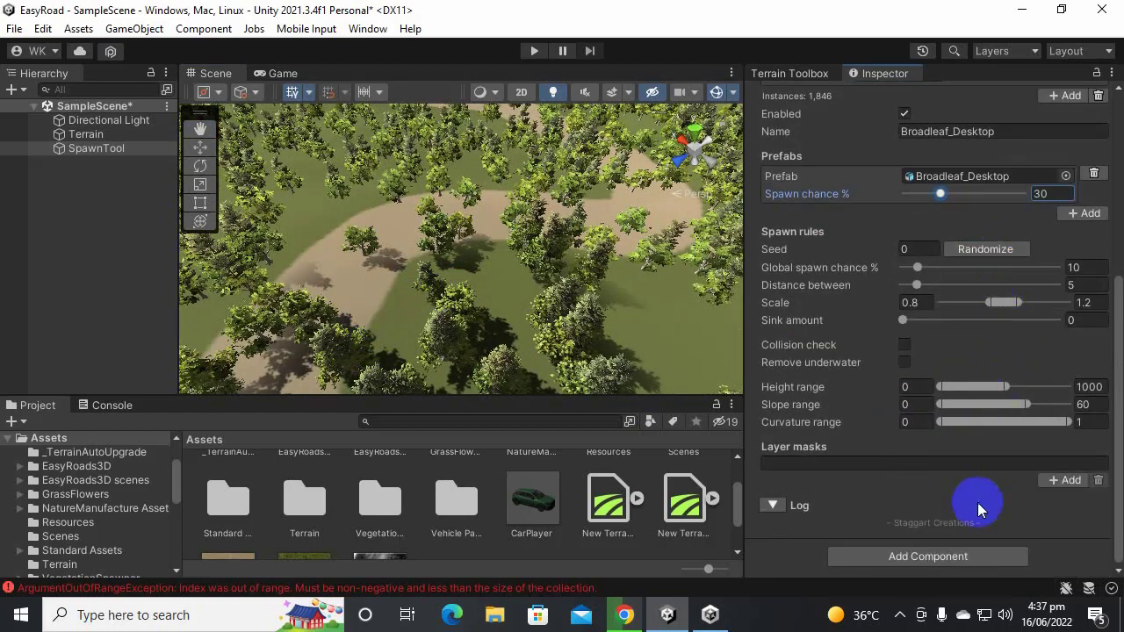
click(1063, 481)
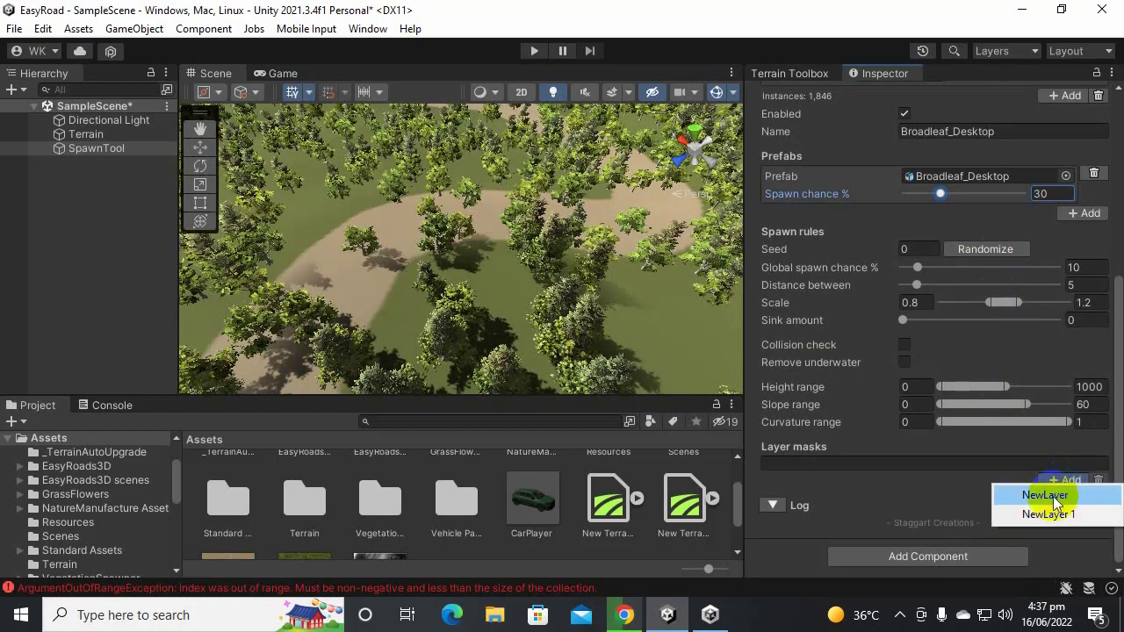
click(1056, 495)
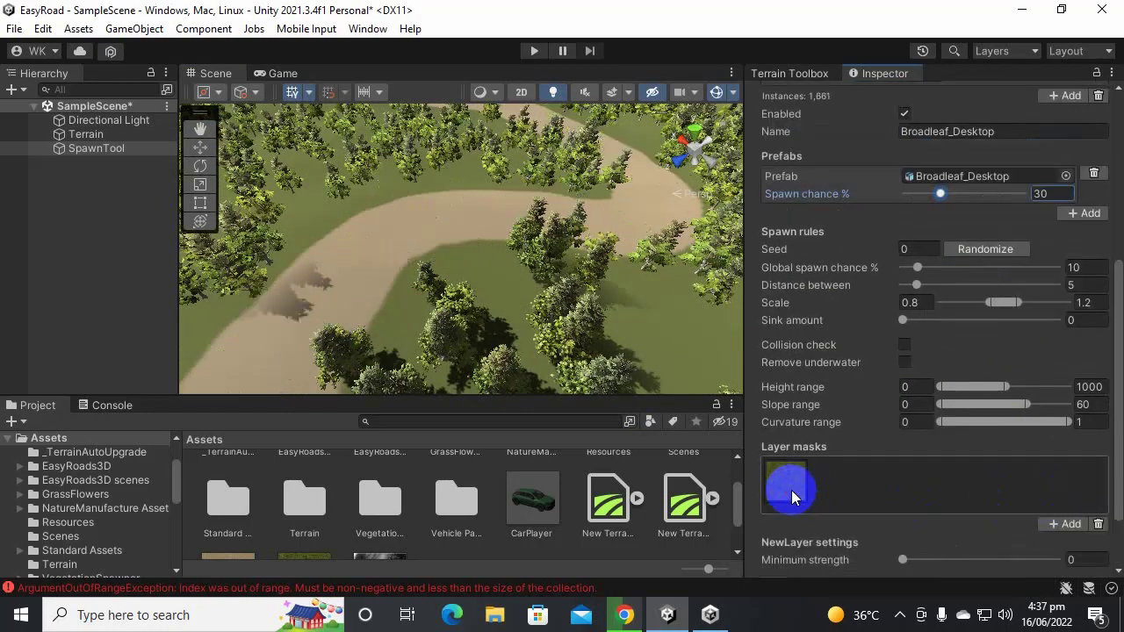
scroll(640, 198, down, 3)
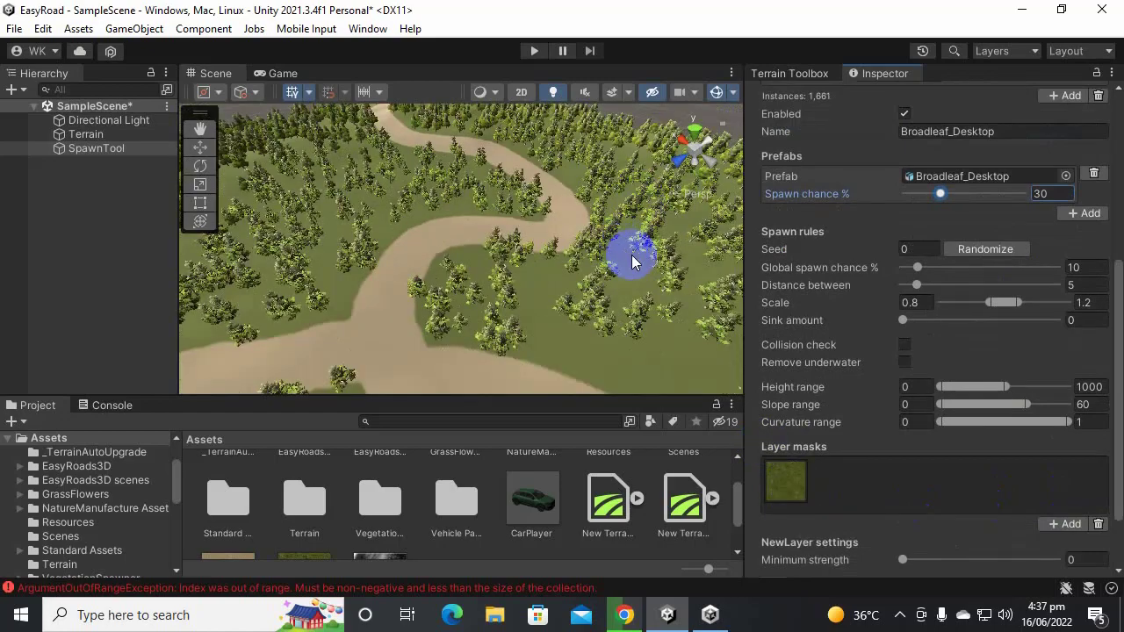
scroll(633, 259, up, 3)
middle_drag(632, 259, 576, 186)
alt+drag(597, 231, 524, 248)
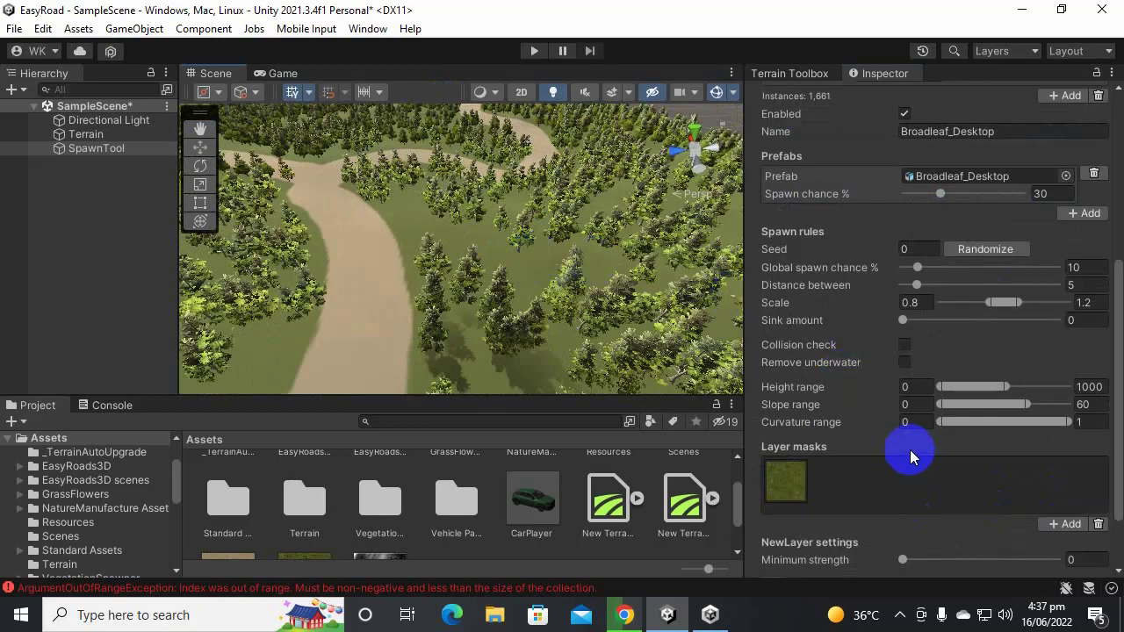
Step: Switch to the spawner's grass settings and add a new grass item
scroll(910, 450, up, 5)
click(980, 264)
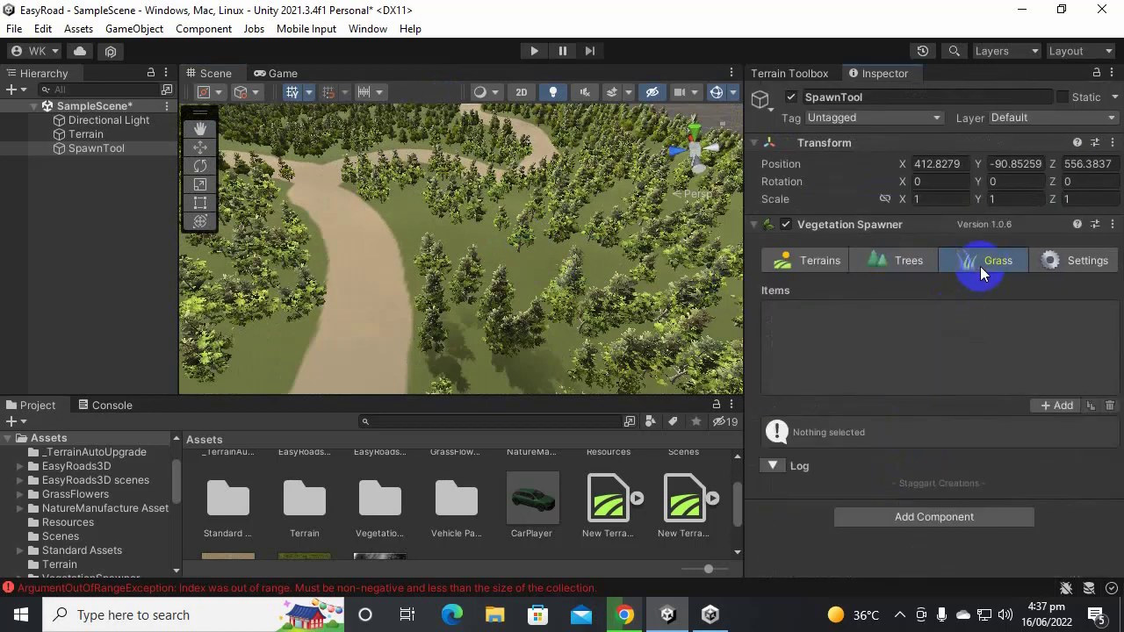
click(1045, 404)
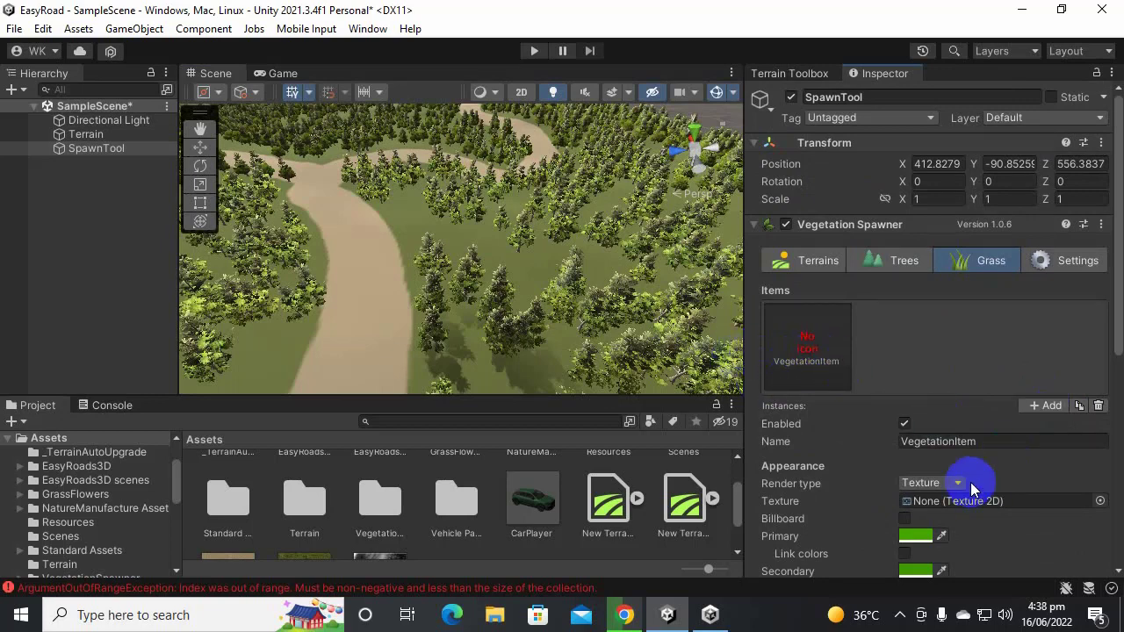
scroll(1024, 339, down, 3)
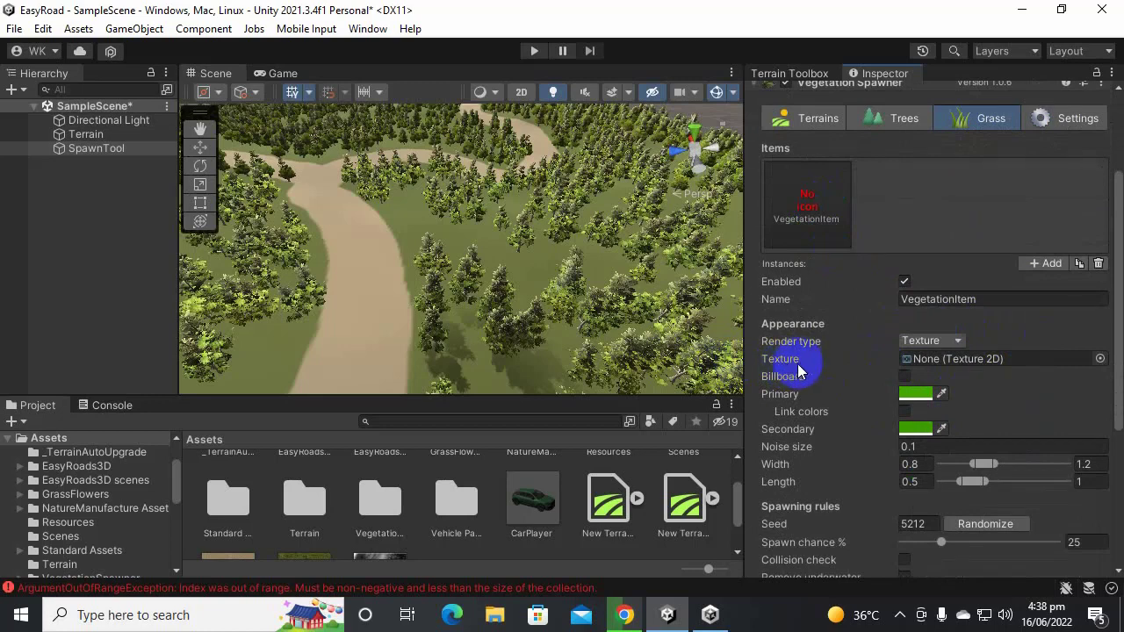
Step: Assign the Grass ER texture to the new grass item
click(1099, 359)
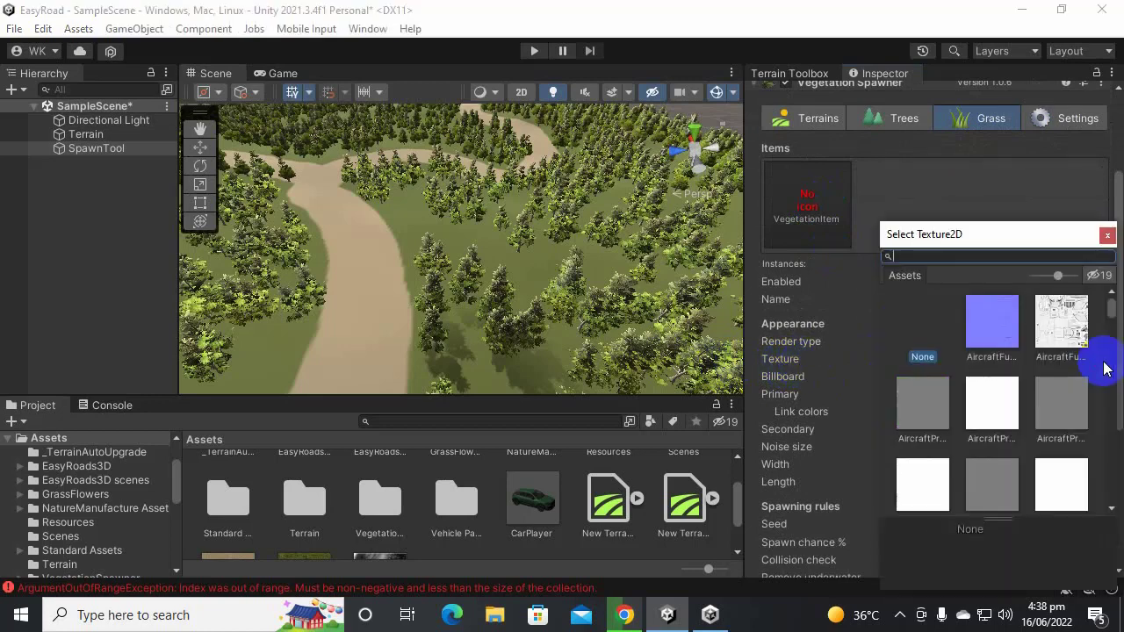
drag(1001, 237, 883, 201)
scroll(890, 329, down, 5)
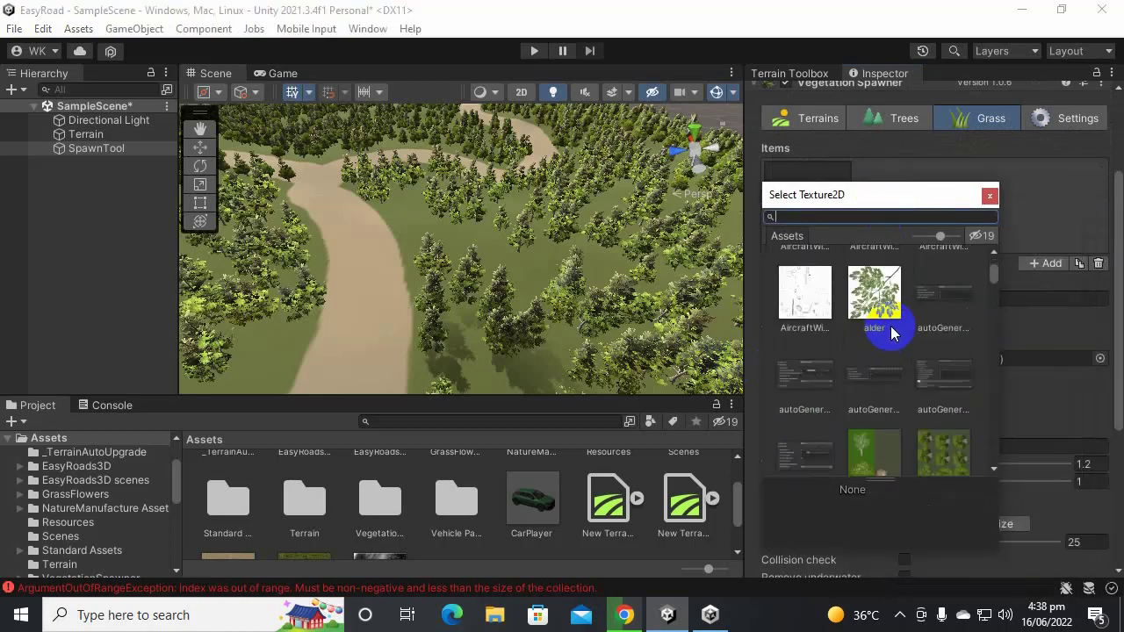
scroll(927, 349, down, 10)
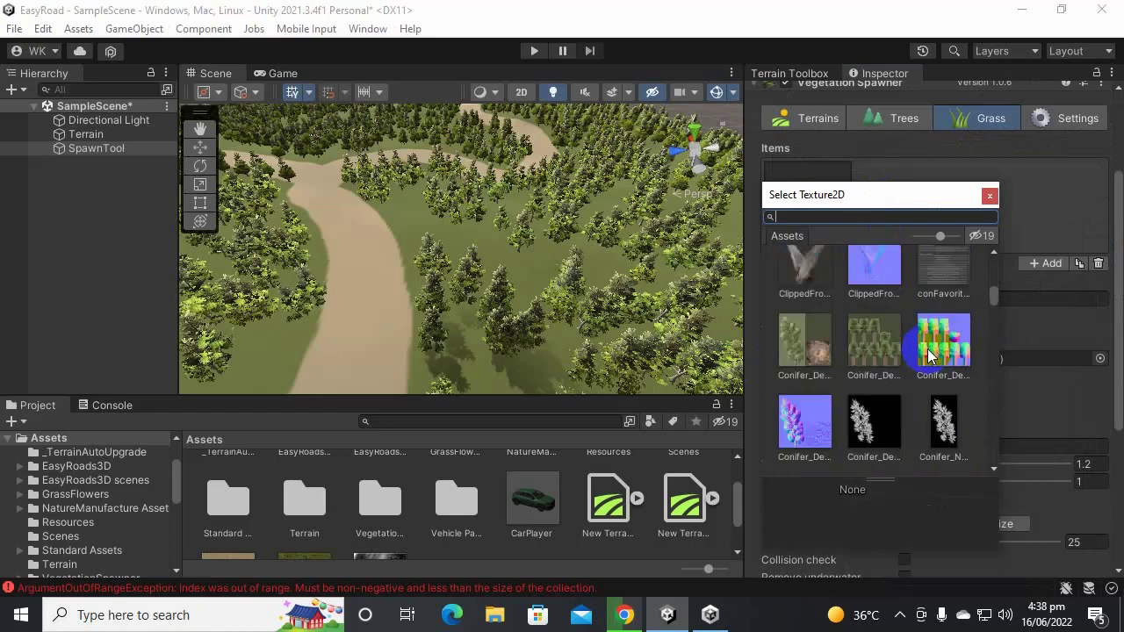
scroll(923, 352, down, 10)
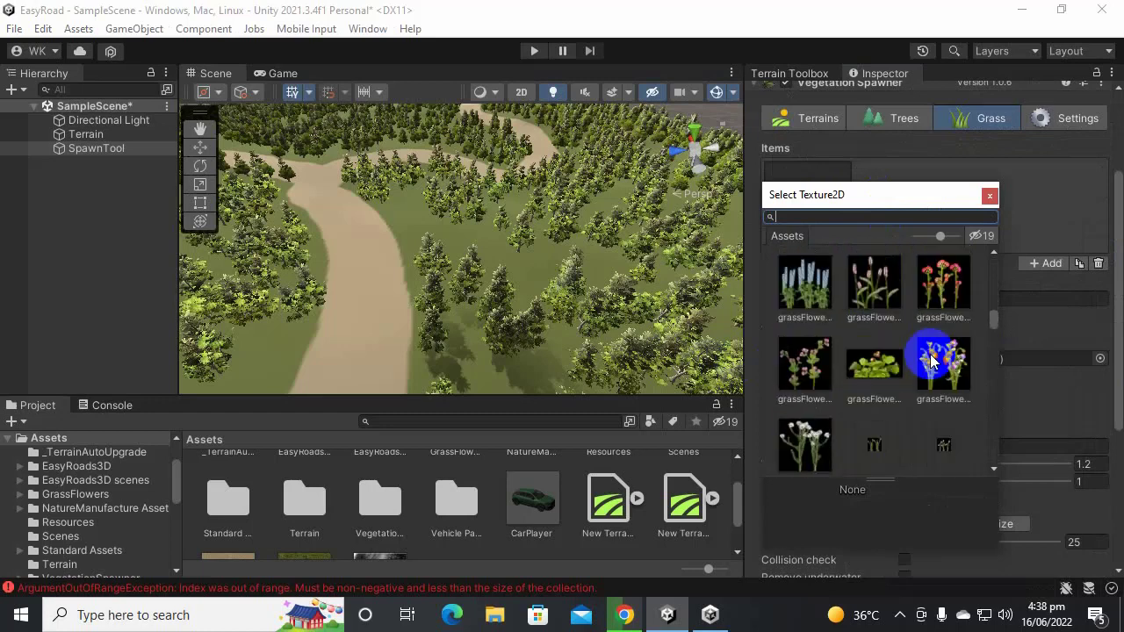
scroll(930, 354, up, 1)
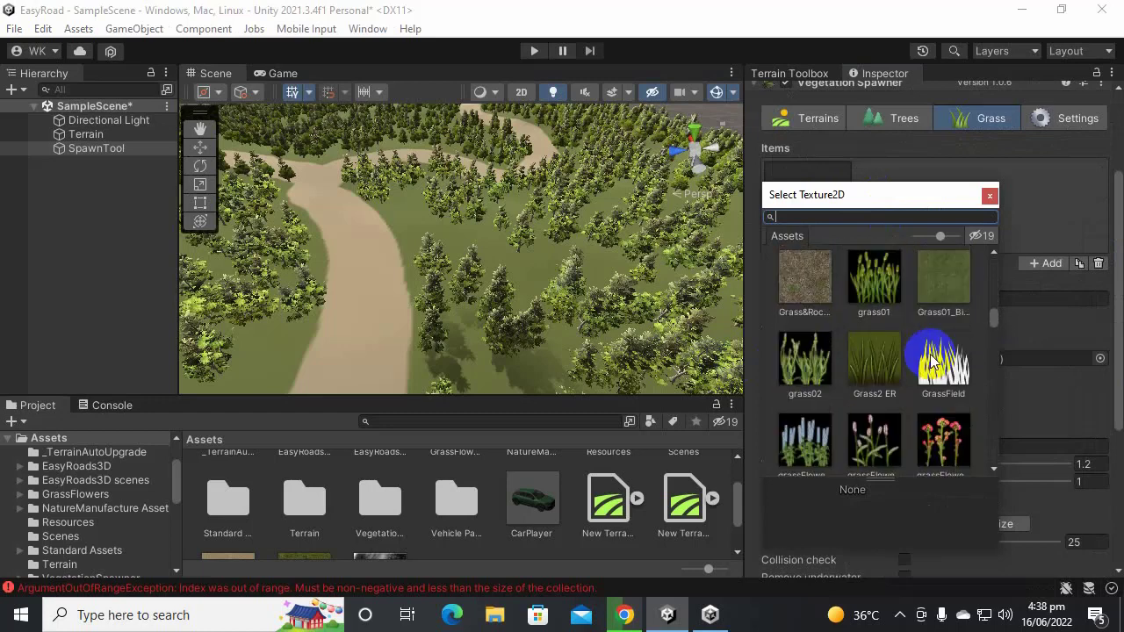
scroll(930, 356, up, 2)
click(873, 323)
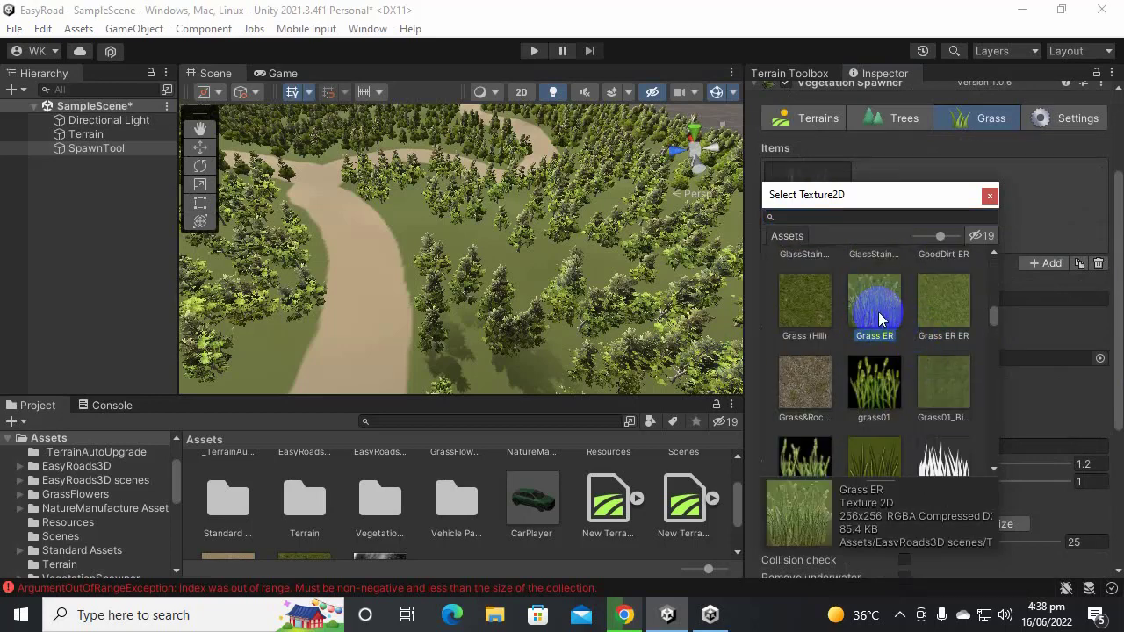
double_click(878, 311)
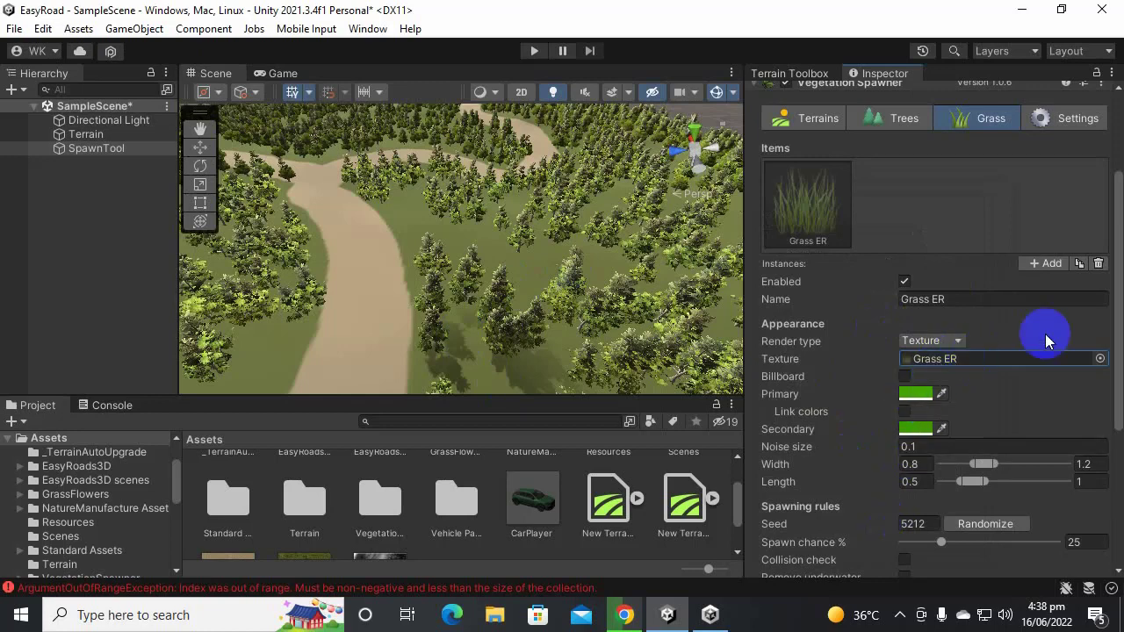
Step: Respawn the Grass ER item on the terrain and inspect the grass up close
scroll(1041, 333, down, 4)
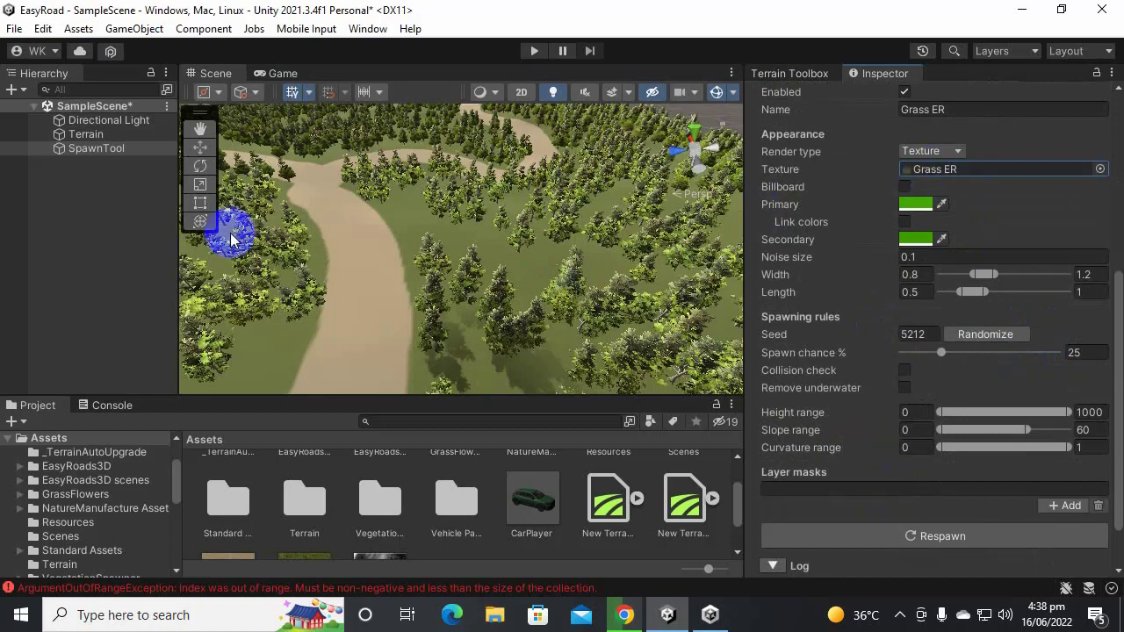
scroll(427, 251, up, 6)
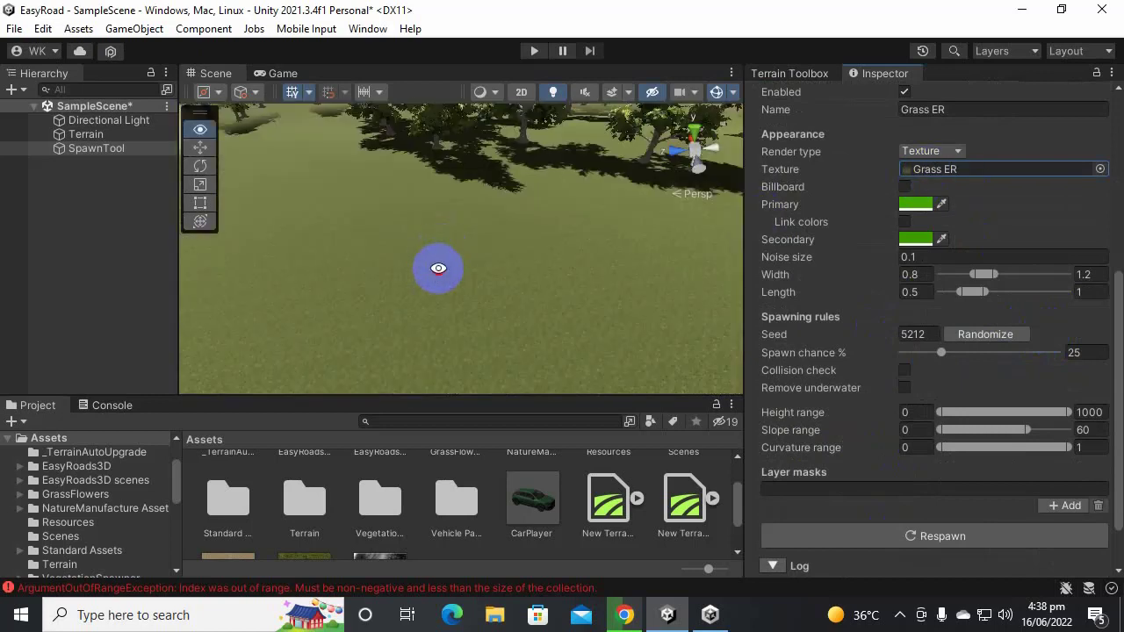
scroll(444, 268, down, 3)
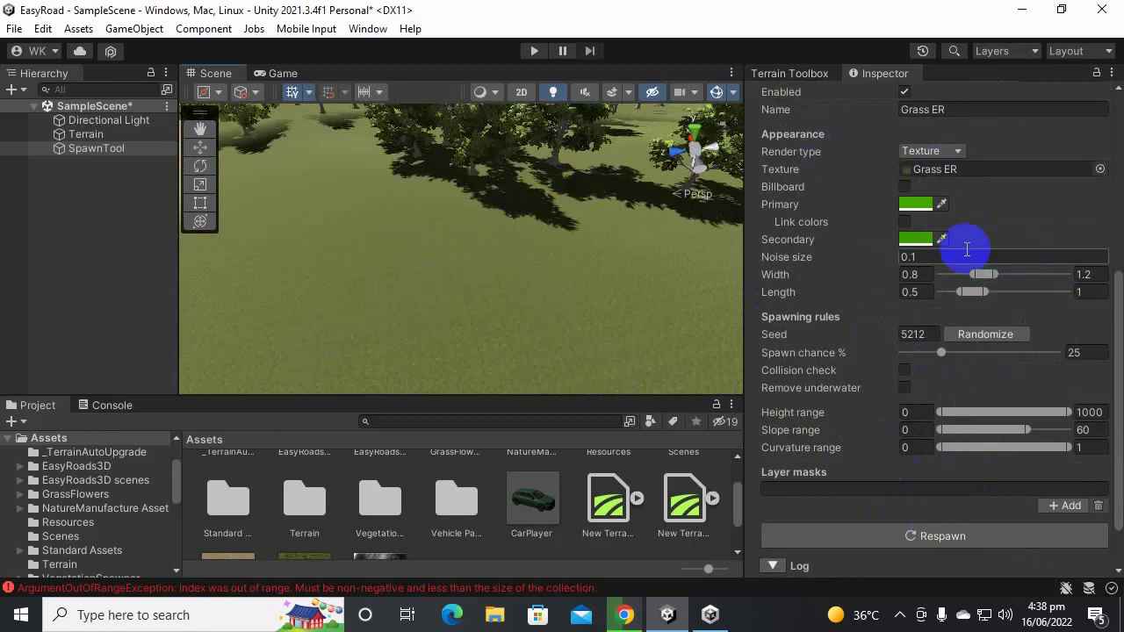
click(920, 537)
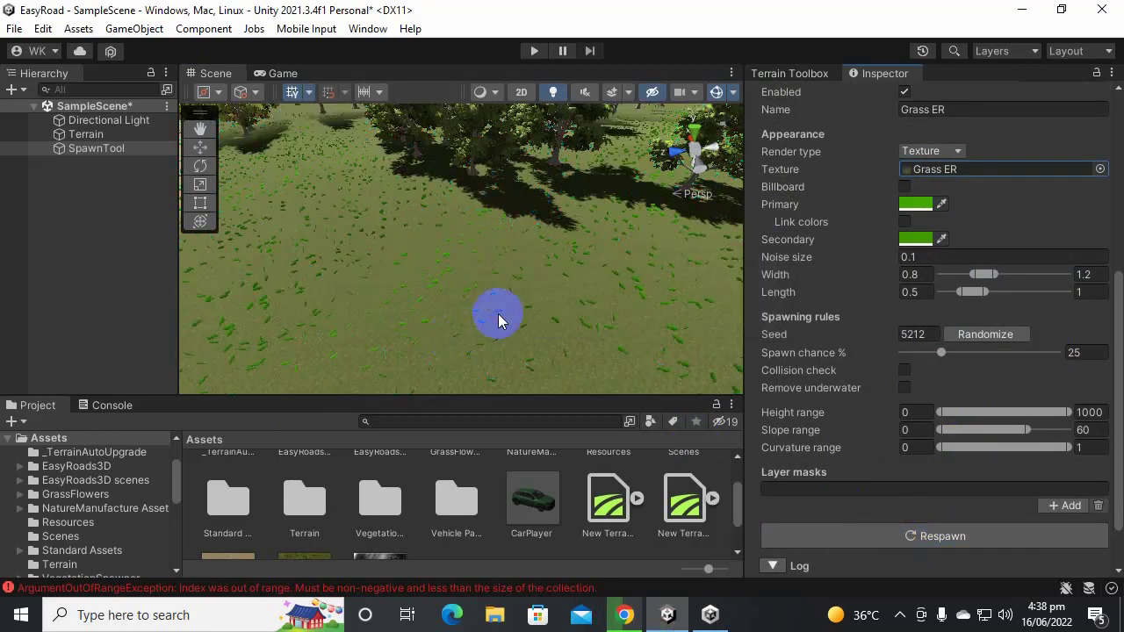
scroll(504, 298, up, 2)
scroll(504, 297, down, 1)
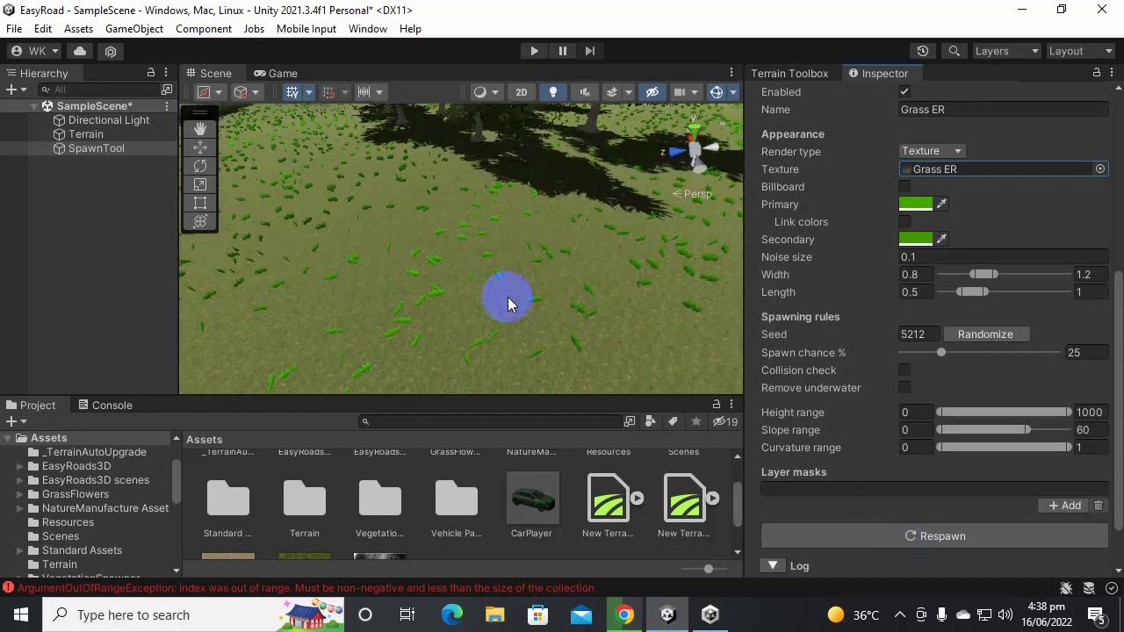
scroll(508, 298, up, 4)
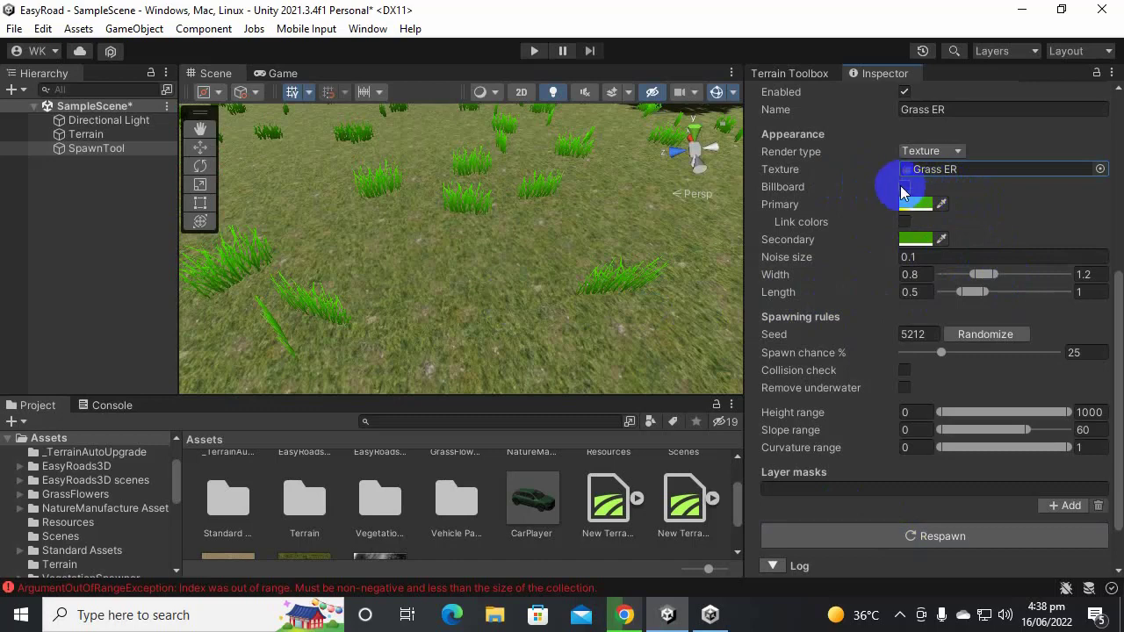
Step: Change the Grass ER primary colour to light grey (CBCBCB) and its secondary colour to a darker grey
click(913, 207)
mouse_move(978, 287)
mouse_down()
mouse_move(984, 296)
mouse_move(968, 281)
mouse_move(948, 299)
mouse_move(947, 287)
mouse_up()
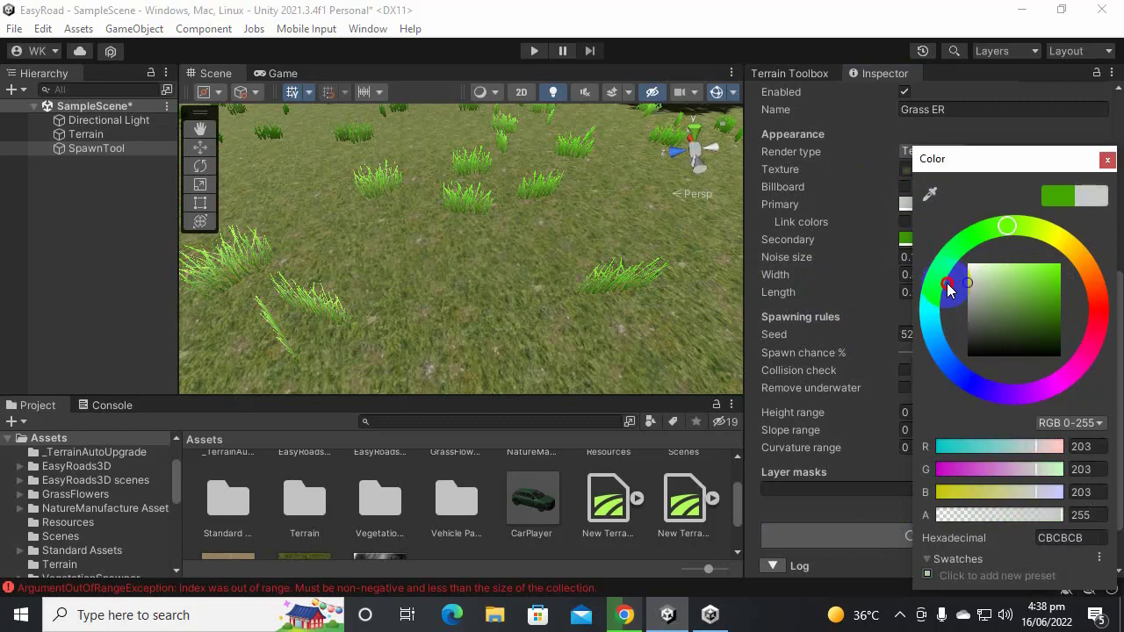
click(1107, 161)
click(913, 239)
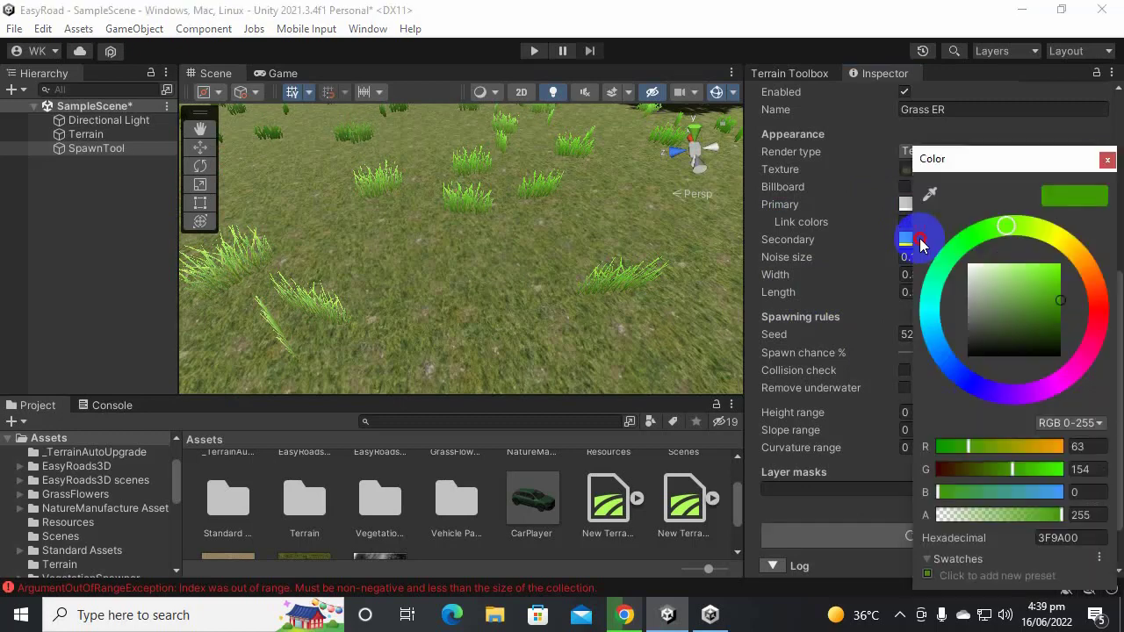
mouse_move(1011, 271)
mouse_down()
mouse_move(969, 271)
mouse_move(950, 323)
mouse_up()
click(1108, 158)
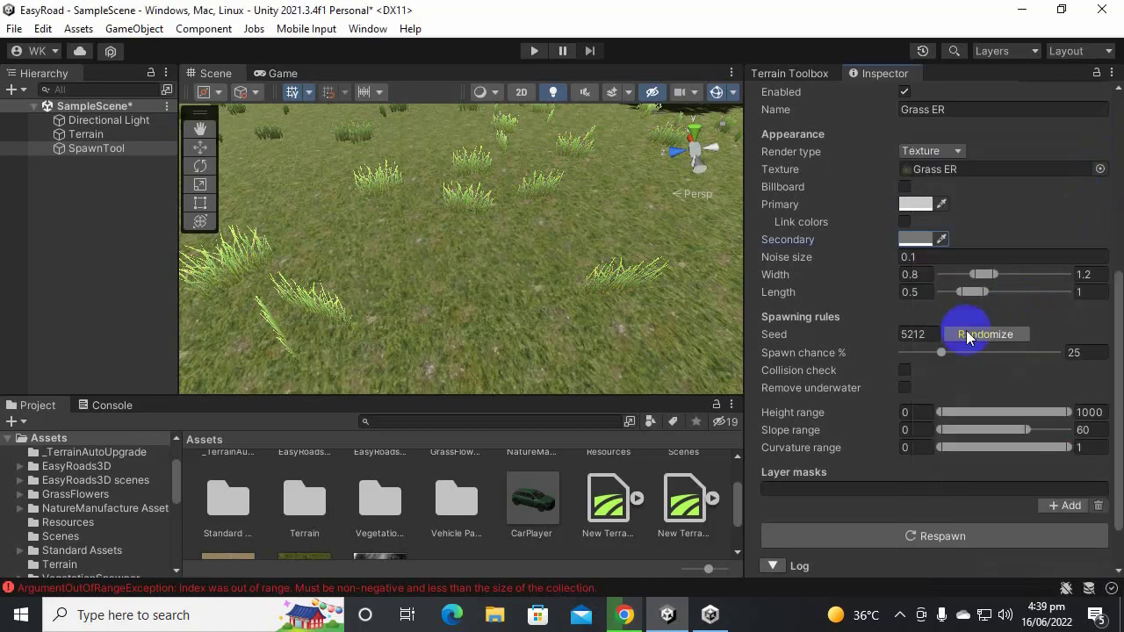
Step: Examine the recoloured grass across the sand path and the surrounding green terrain
scroll(542, 195, down, 5)
scroll(562, 219, up, 6)
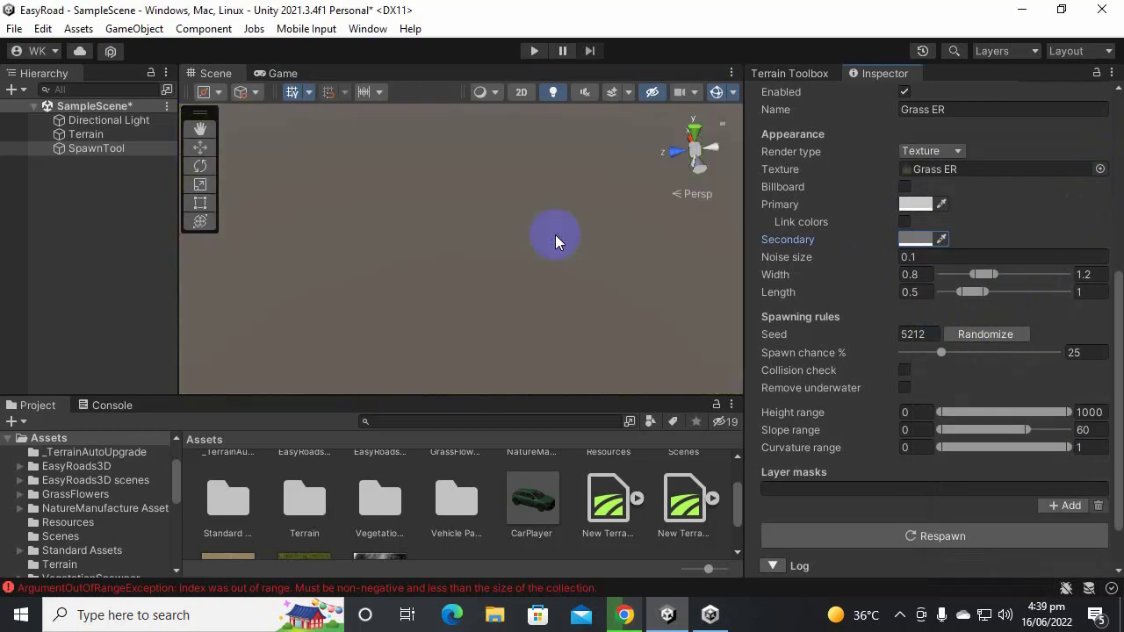
scroll(555, 235, up, 10)
right_drag(554, 238, 735, 251)
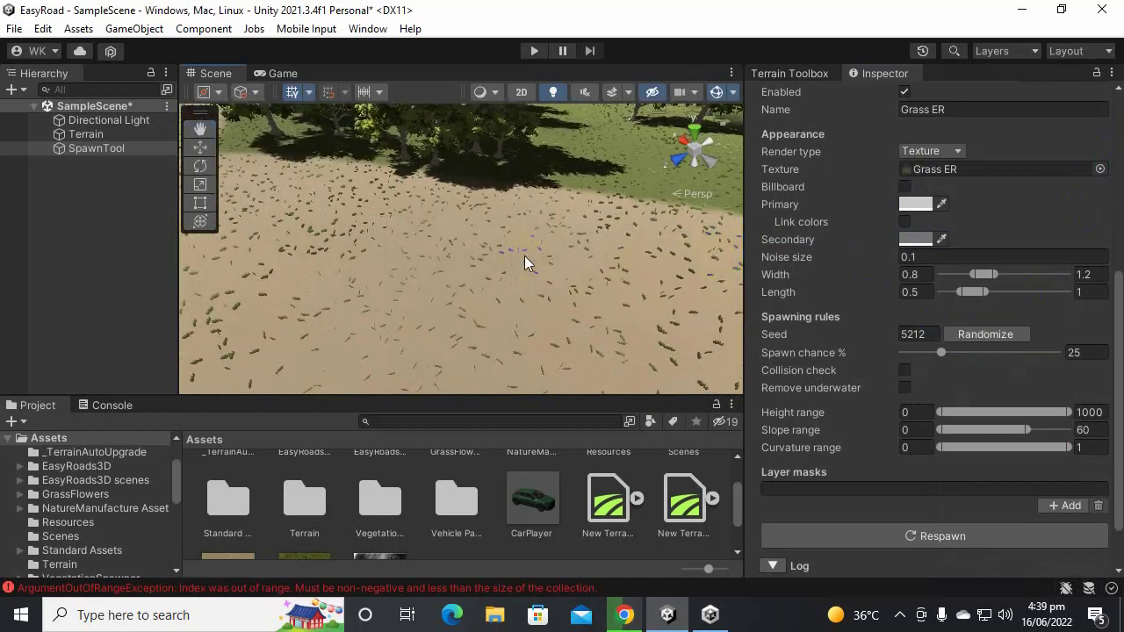
scroll(526, 255, down, 4)
scroll(541, 267, up, 6)
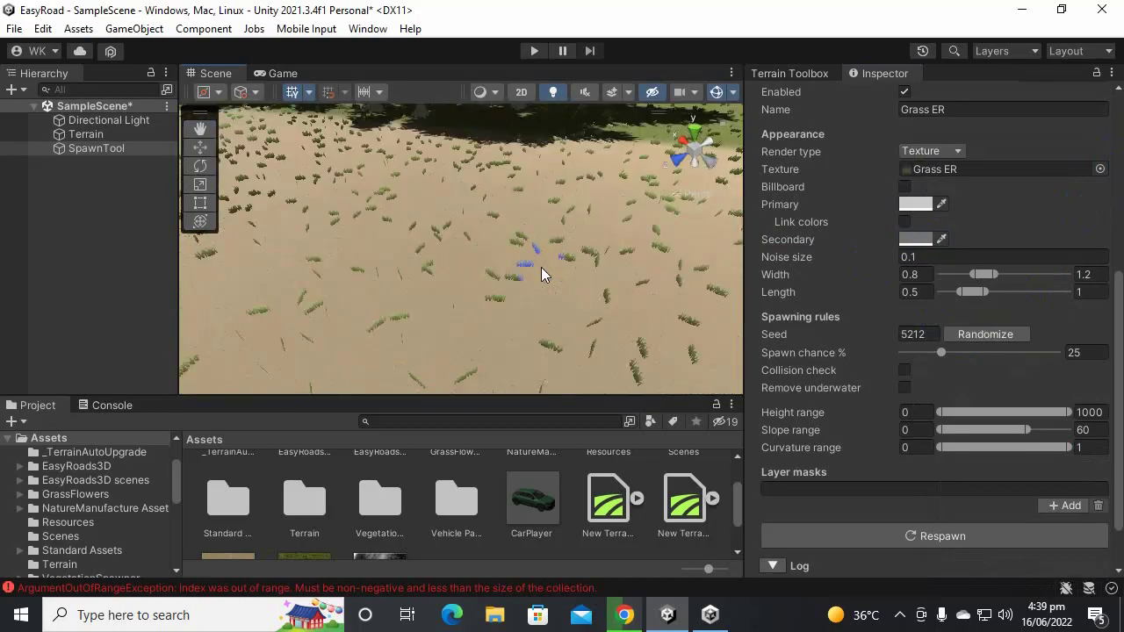
right_drag(541, 267, 475, 275)
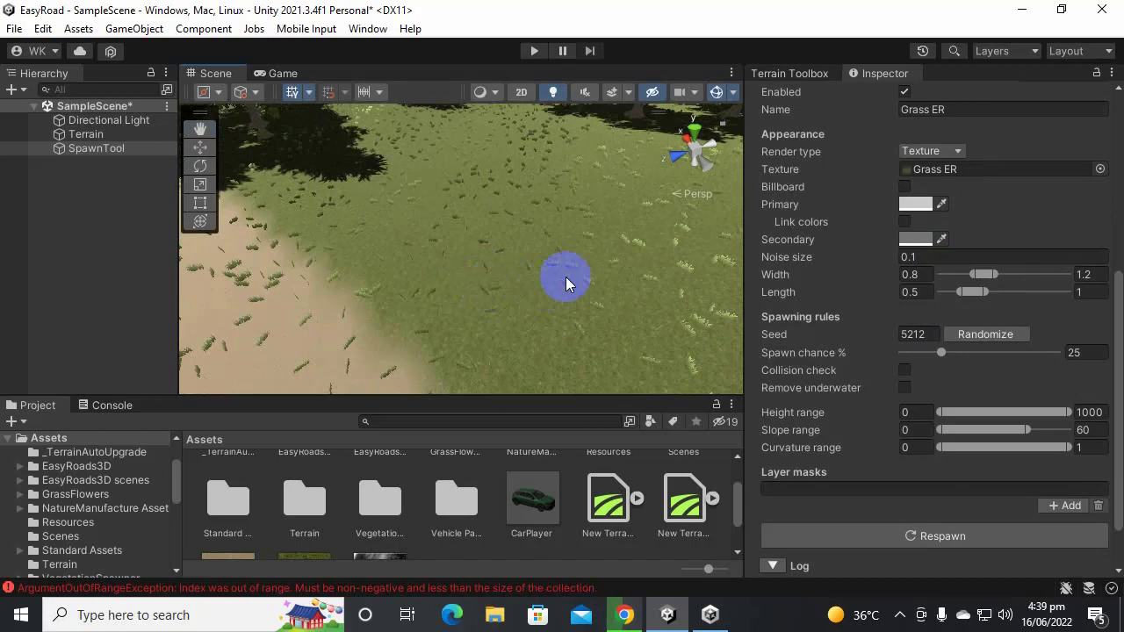
Step: Try a Grass ER width range of 1.1191 to 1.5191 and length range of 2.5 to 3, and undo both changes
scroll(966, 175, up, 1)
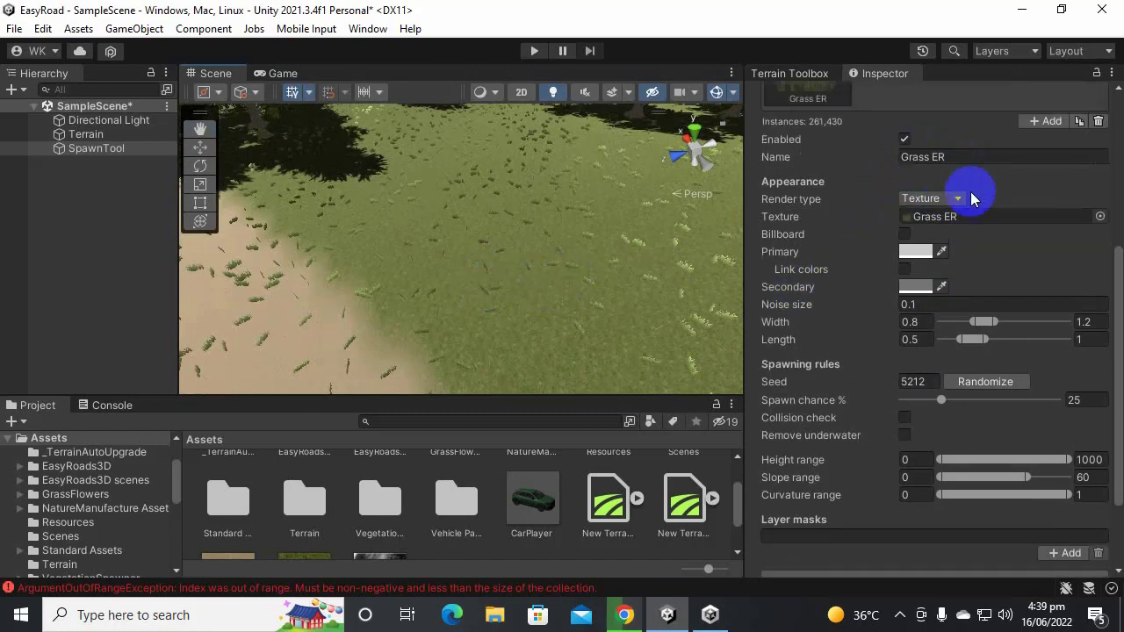
scroll(979, 202, down, 2)
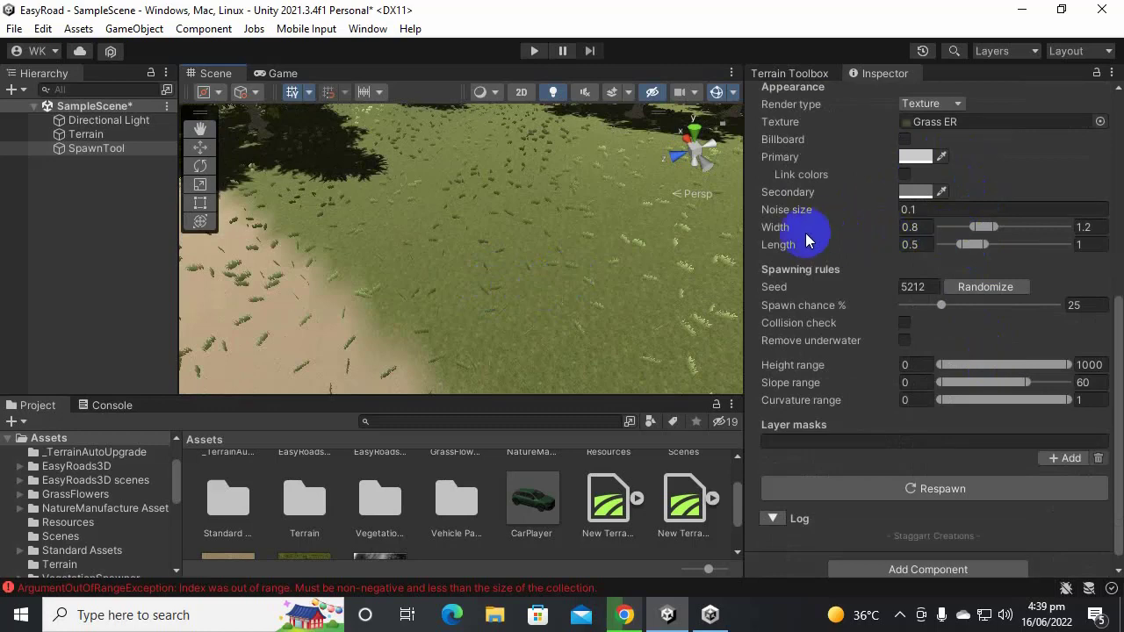
click(990, 229)
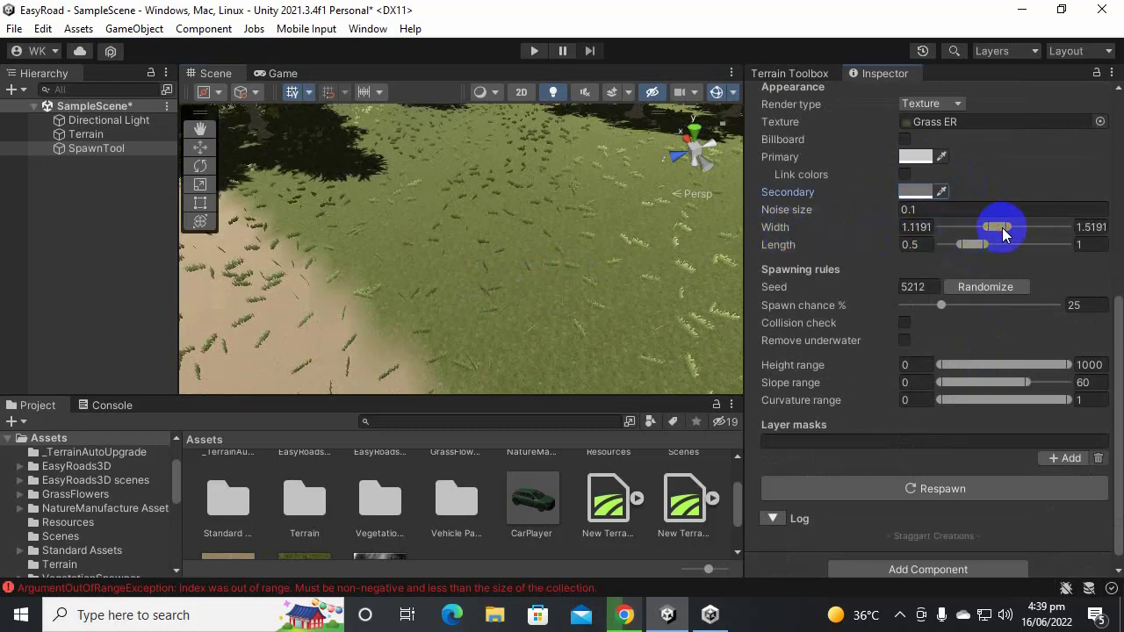
drag(972, 250, 1100, 244)
right_drag(663, 259, 916, 243)
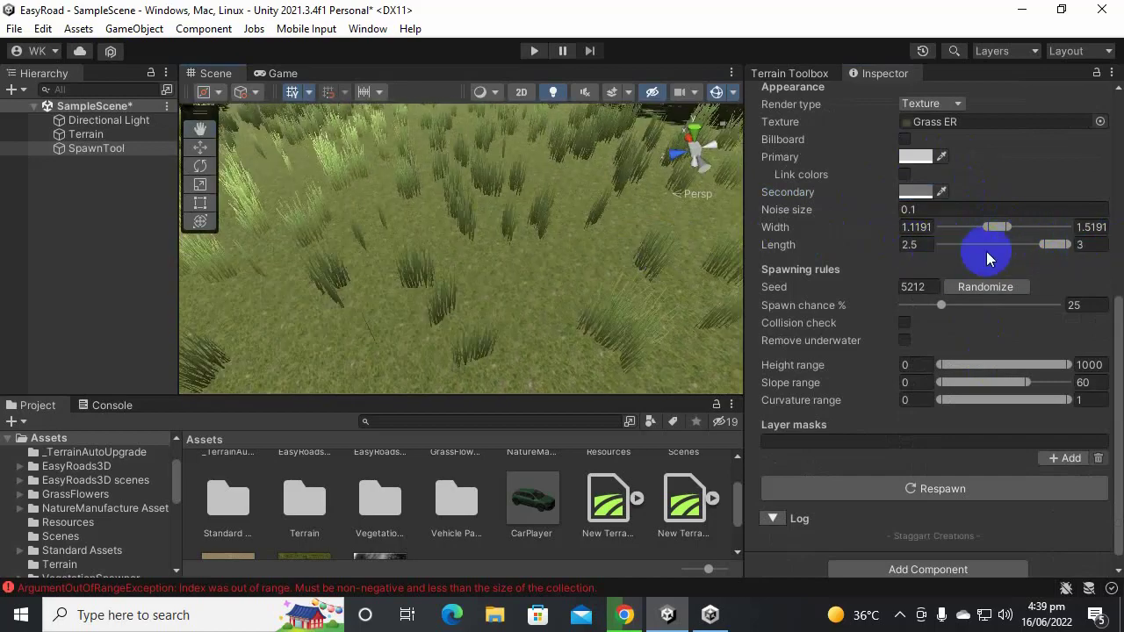
key(ctrl+z)
key(ctrl+z)
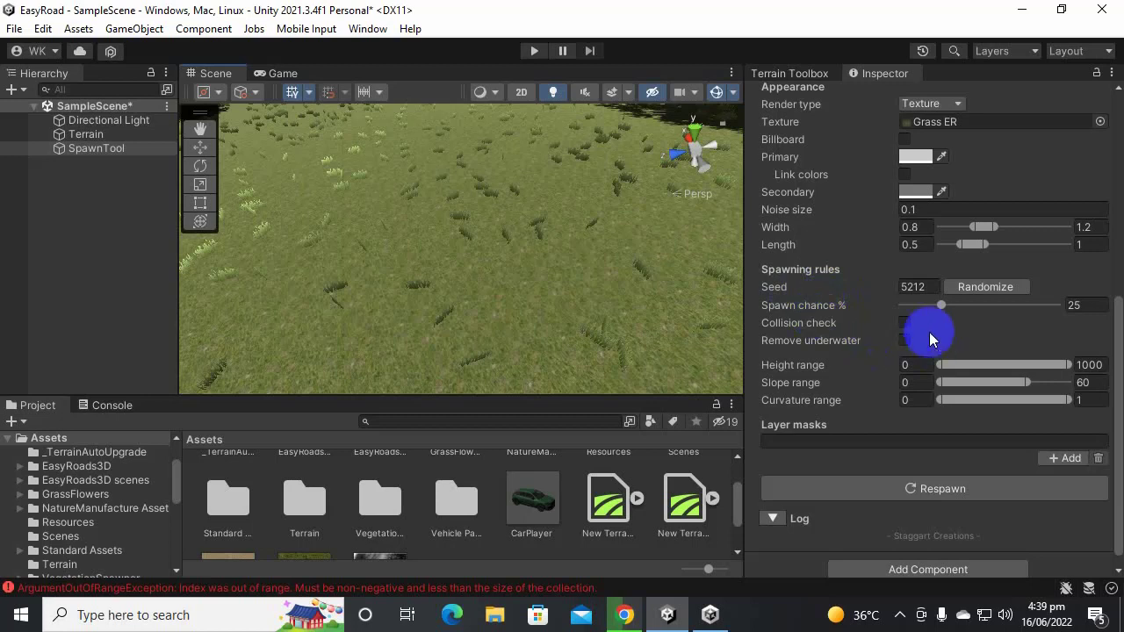
Step: Raise the Grass ER spawn chance to 82.7% and respawn the grass
click(941, 306)
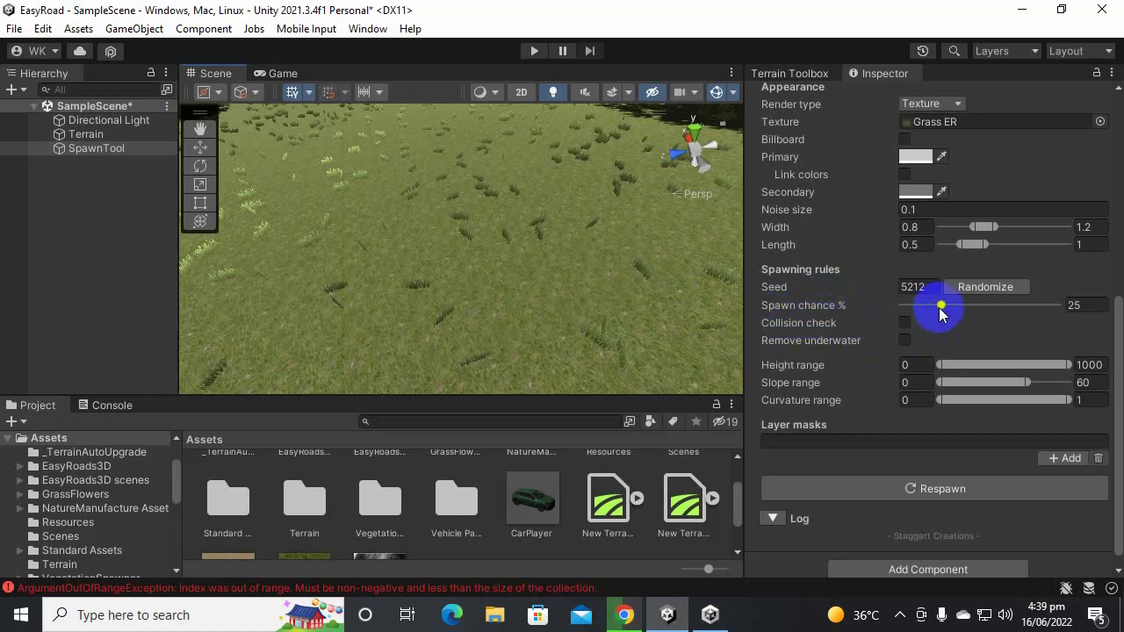
drag(958, 314, 997, 313)
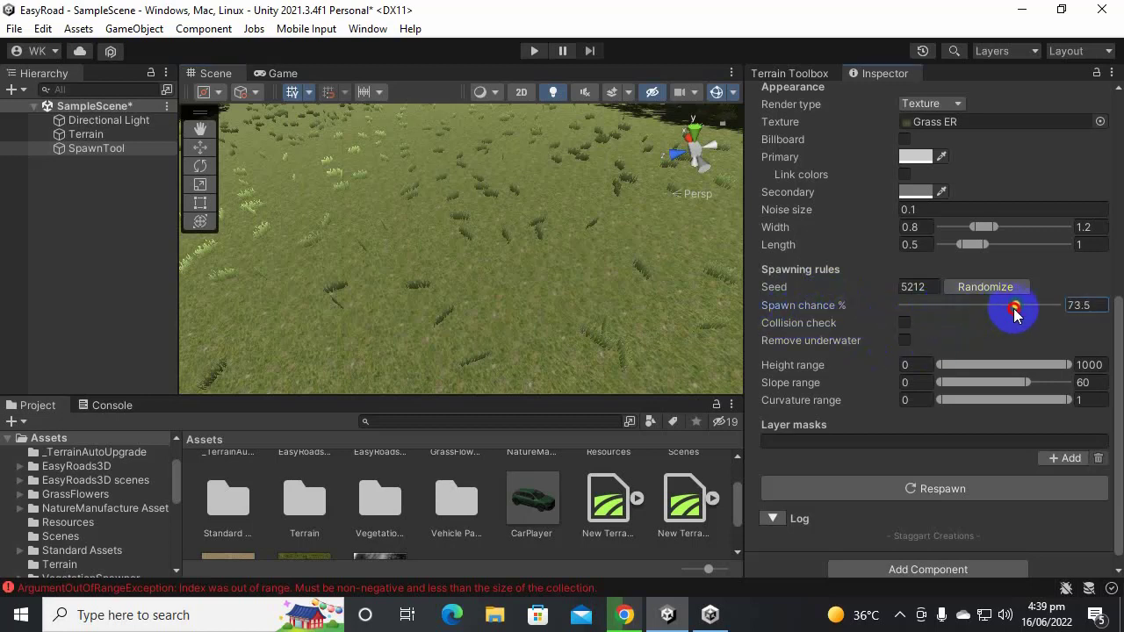
click(944, 487)
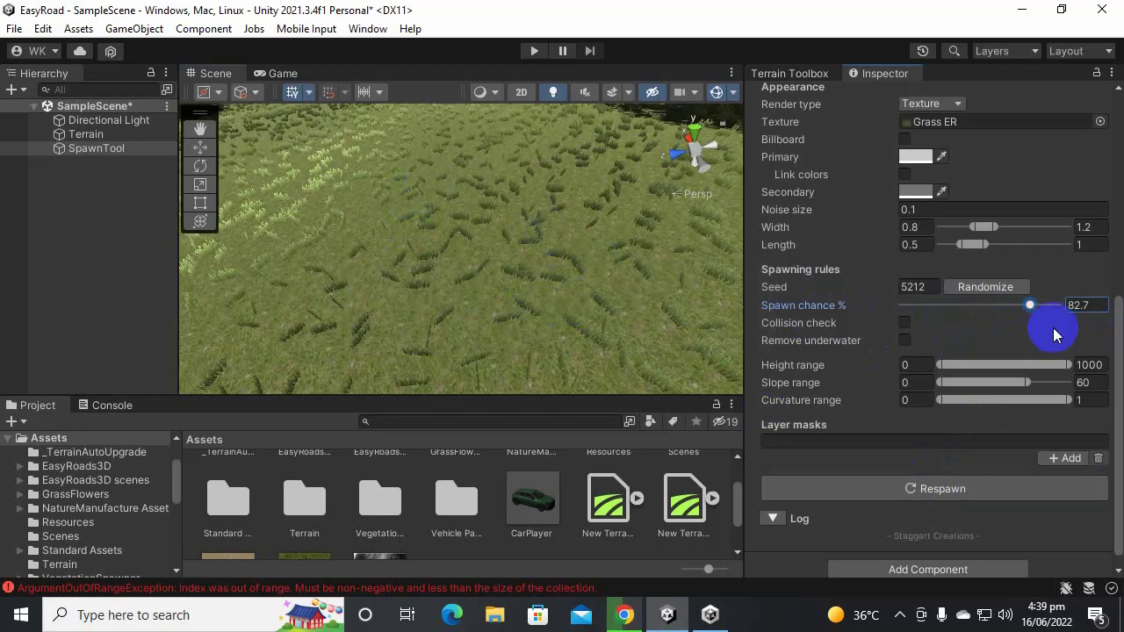
Step: Set the Grass ER spawn chance to 100%, respawn the grass and inspect its density on the terrain
drag(1029, 305, 1087, 306)
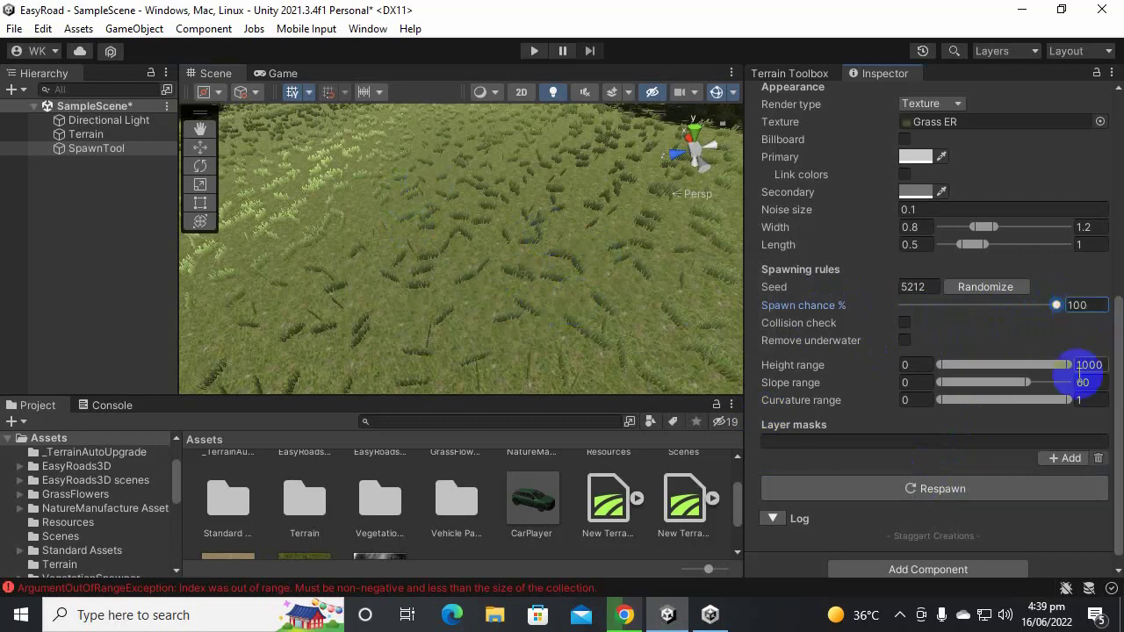
click(1019, 484)
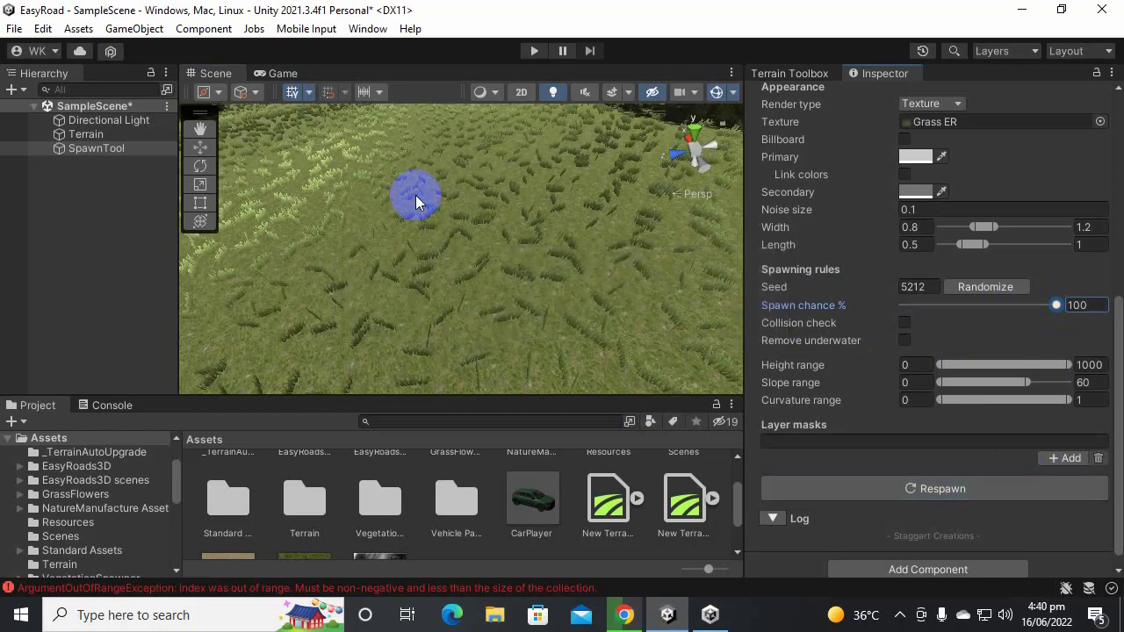
scroll(504, 272, down, 5)
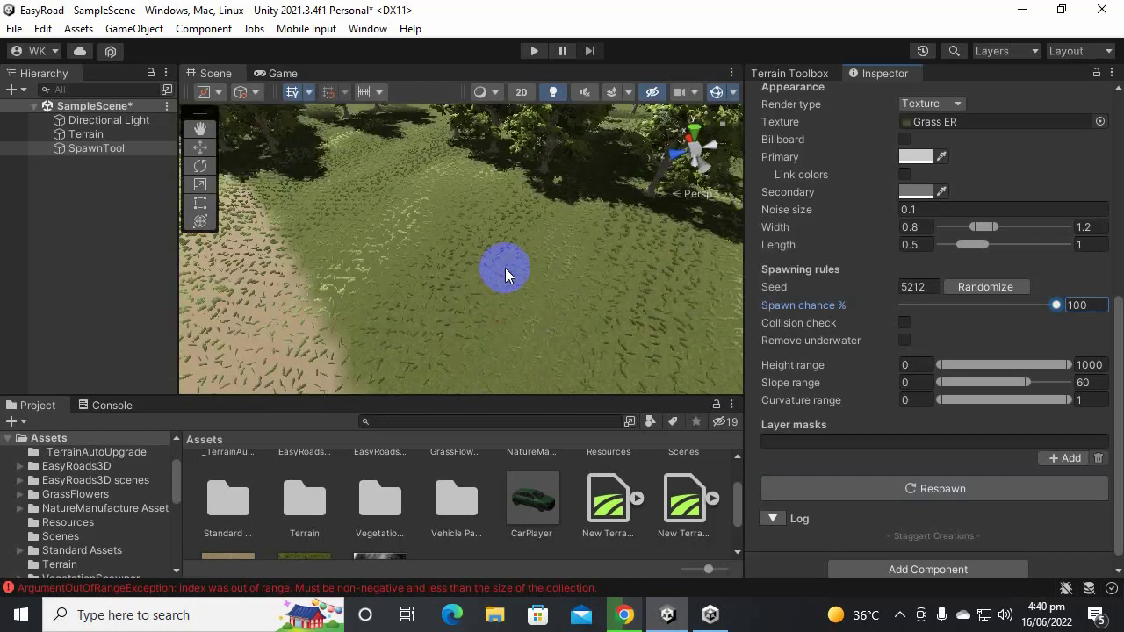
scroll(505, 274, up, 4)
scroll(506, 274, down, 3)
scroll(506, 274, up, 3)
scroll(506, 274, down, 3)
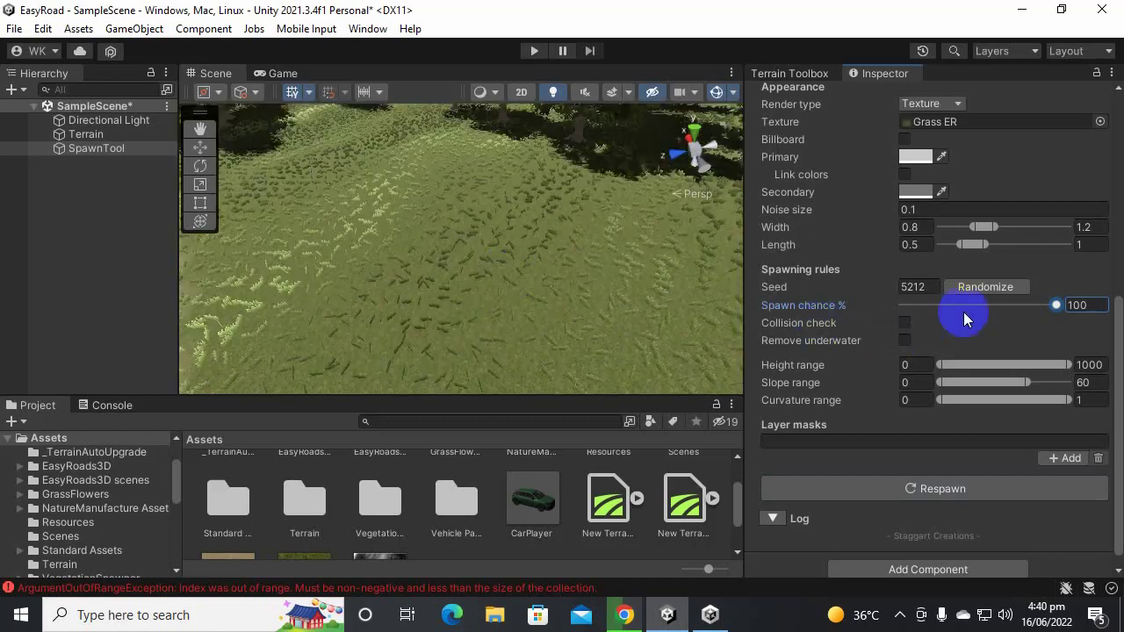
Step: Randomize the Grass ER seed twice and check the new grass distribution up close
click(990, 293)
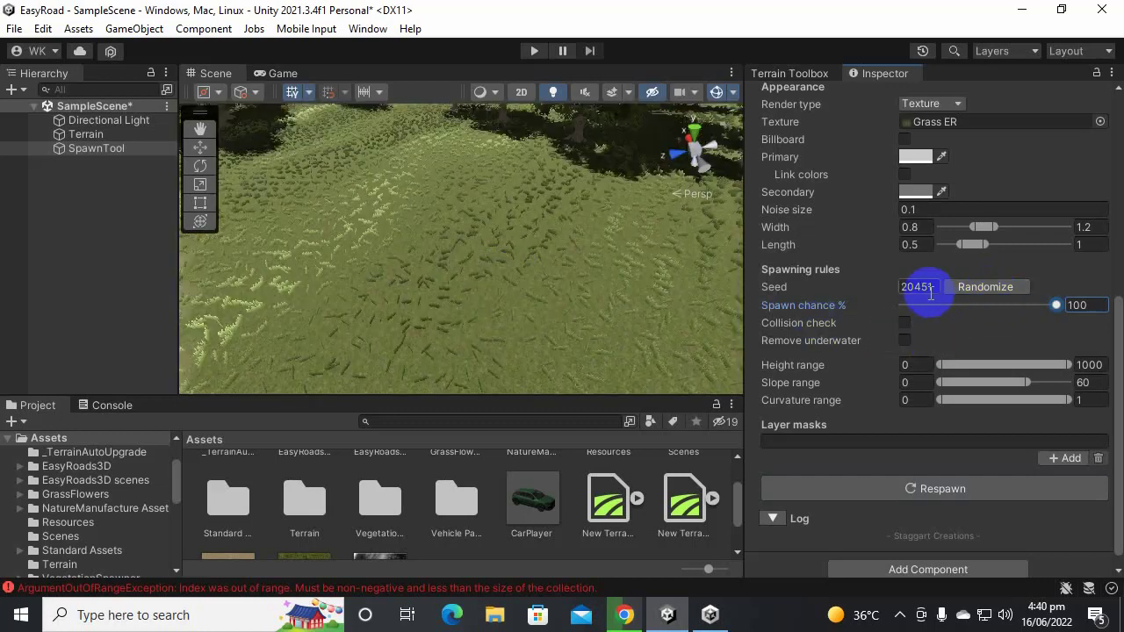
click(967, 294)
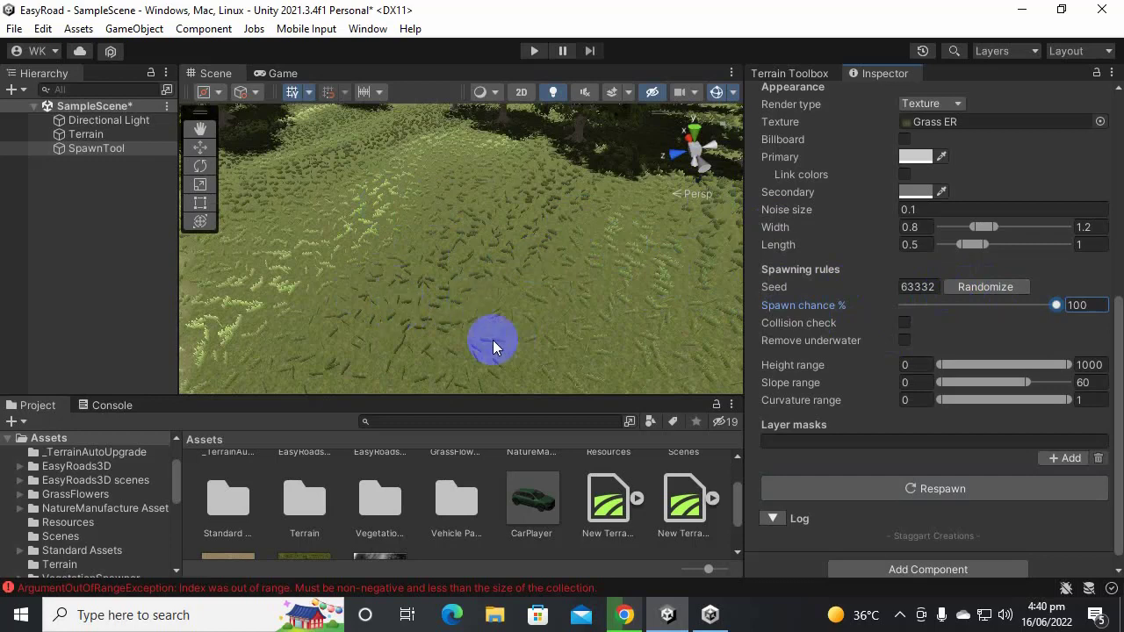
scroll(595, 328, up, 5)
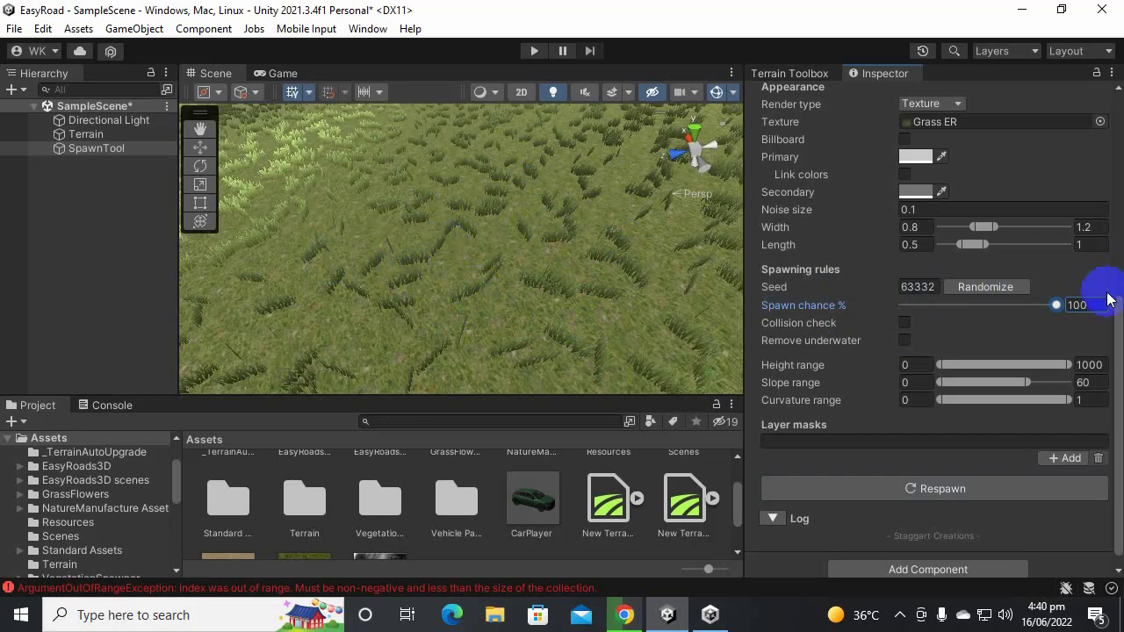
Step: Reduce the Grass ER spawn chance to 30% and respawn the grass
drag(1049, 307, 981, 310)
click(1082, 306)
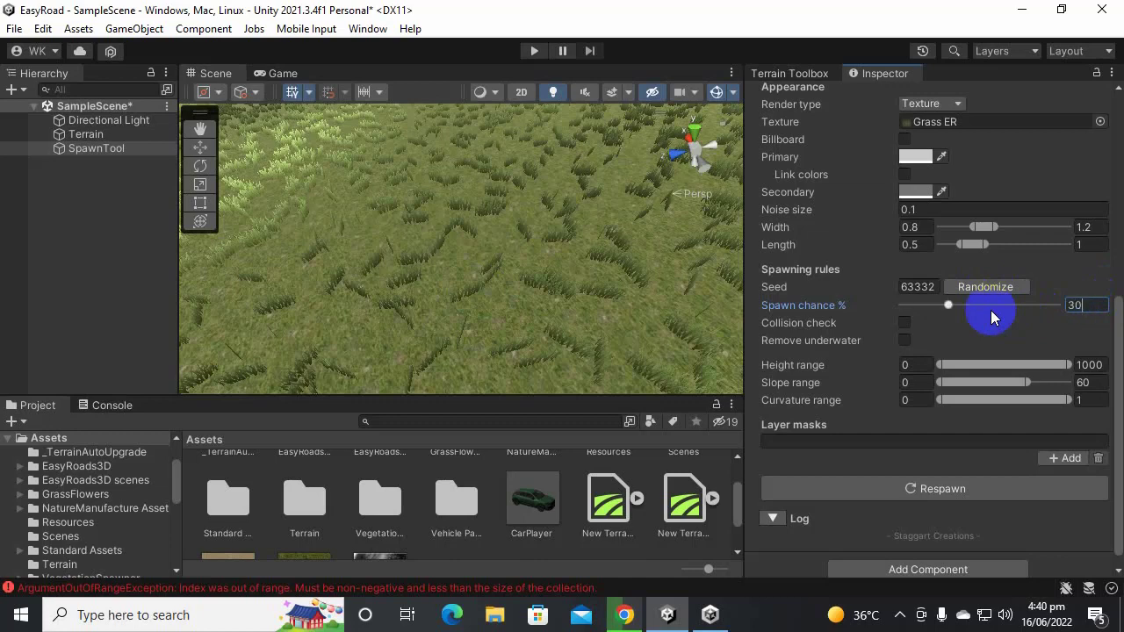
click(901, 493)
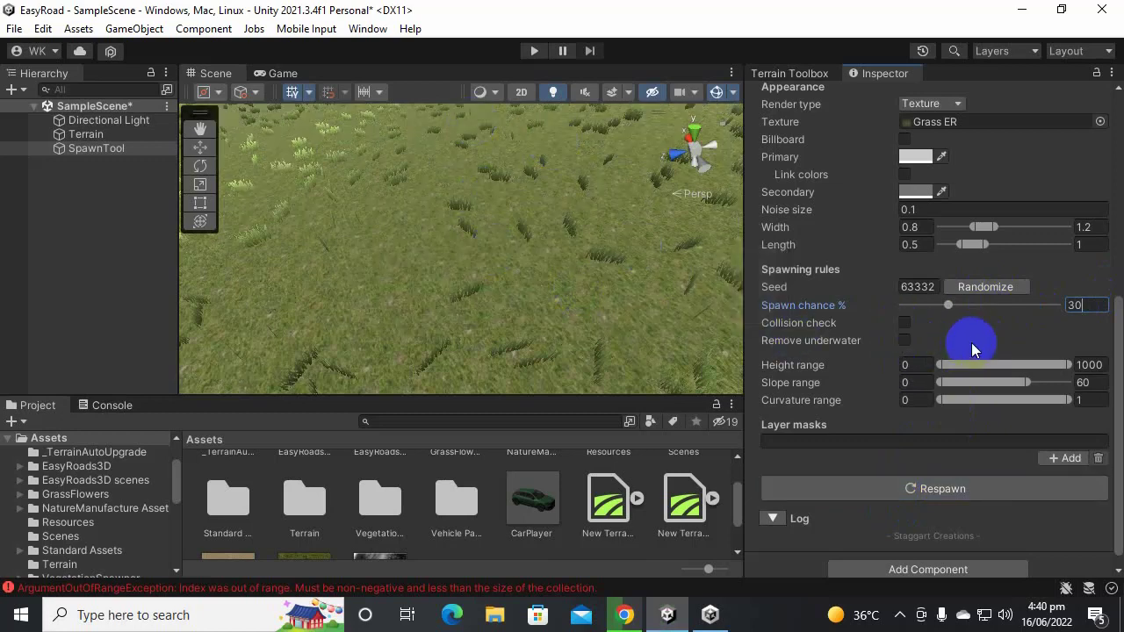
Step: Add NewLayer as a layer mask for Grass ER, respawn it and check the sand path
scroll(1036, 369, down, 1)
click(1049, 453)
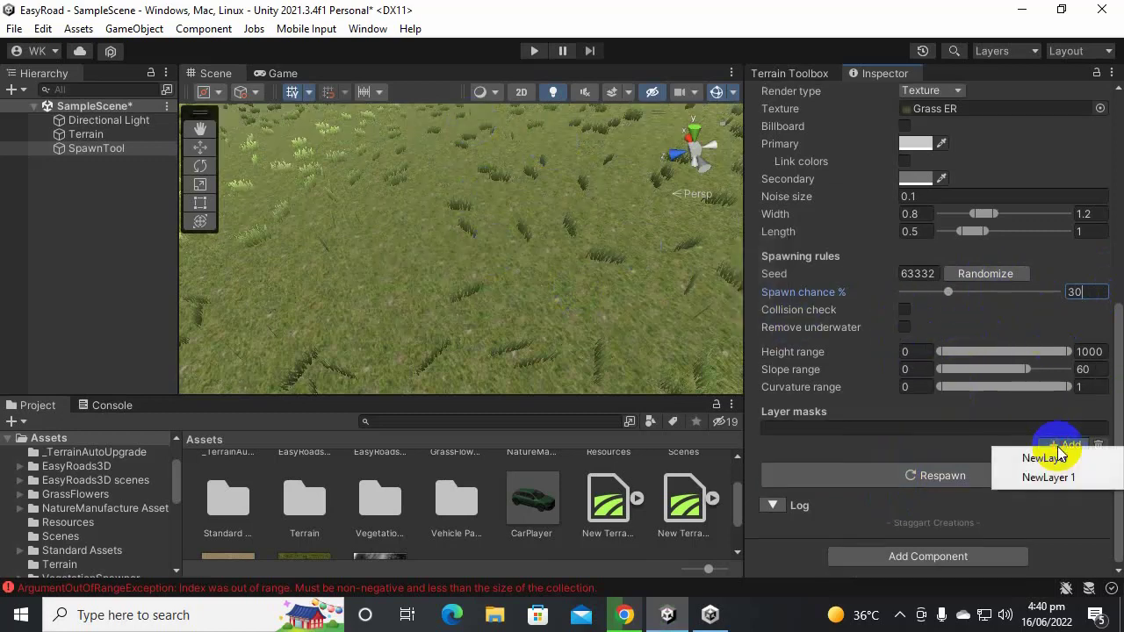
click(1052, 459)
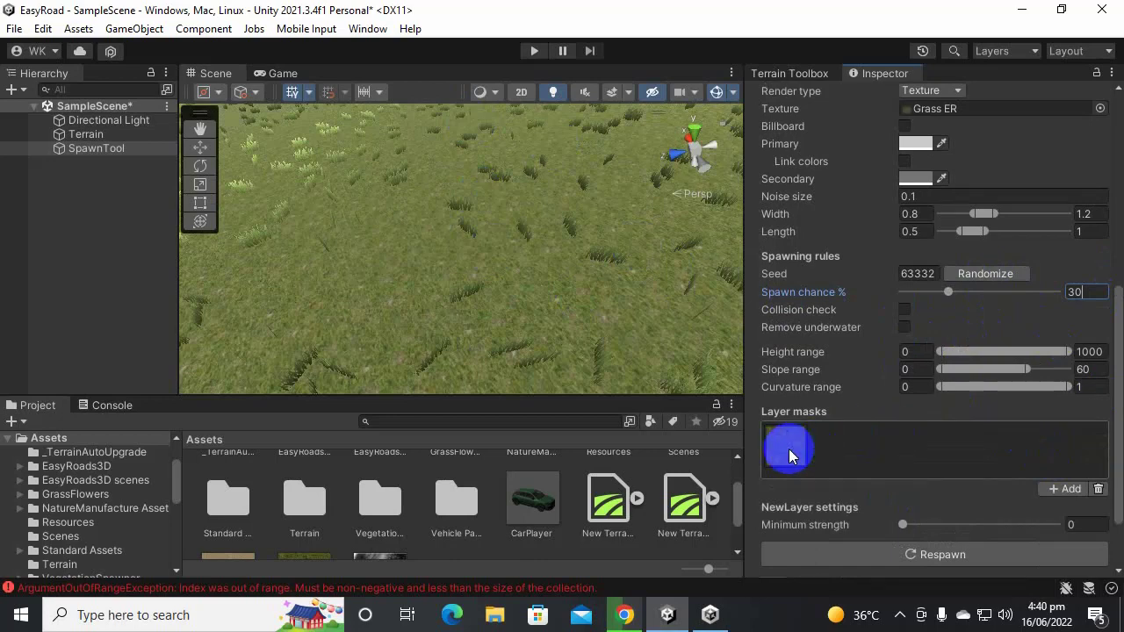
click(911, 556)
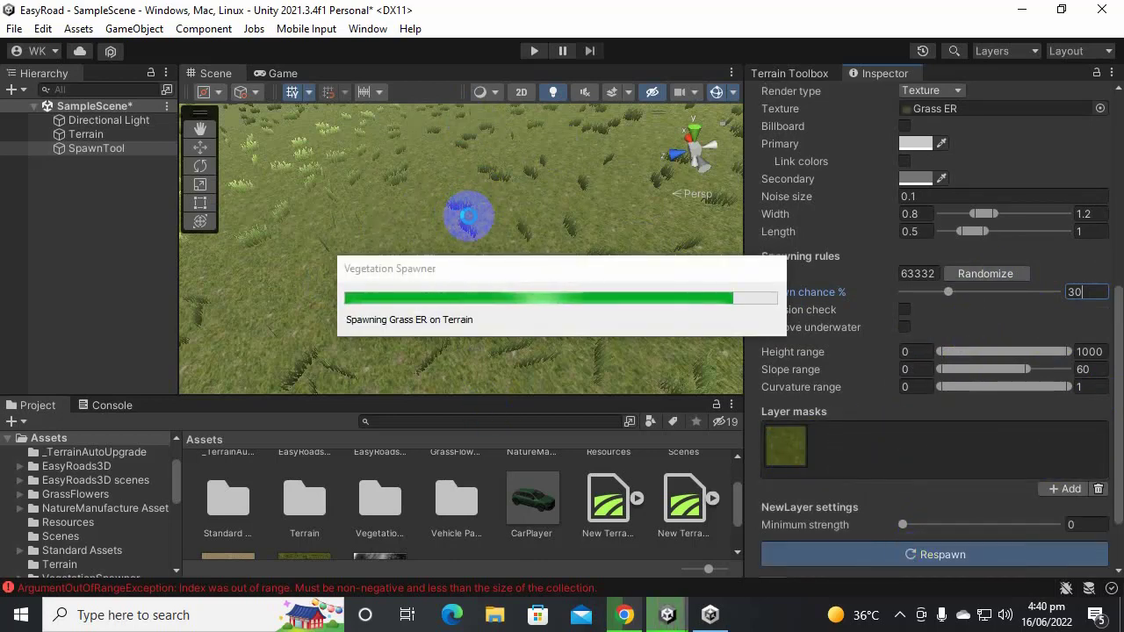
scroll(542, 290, up, 5)
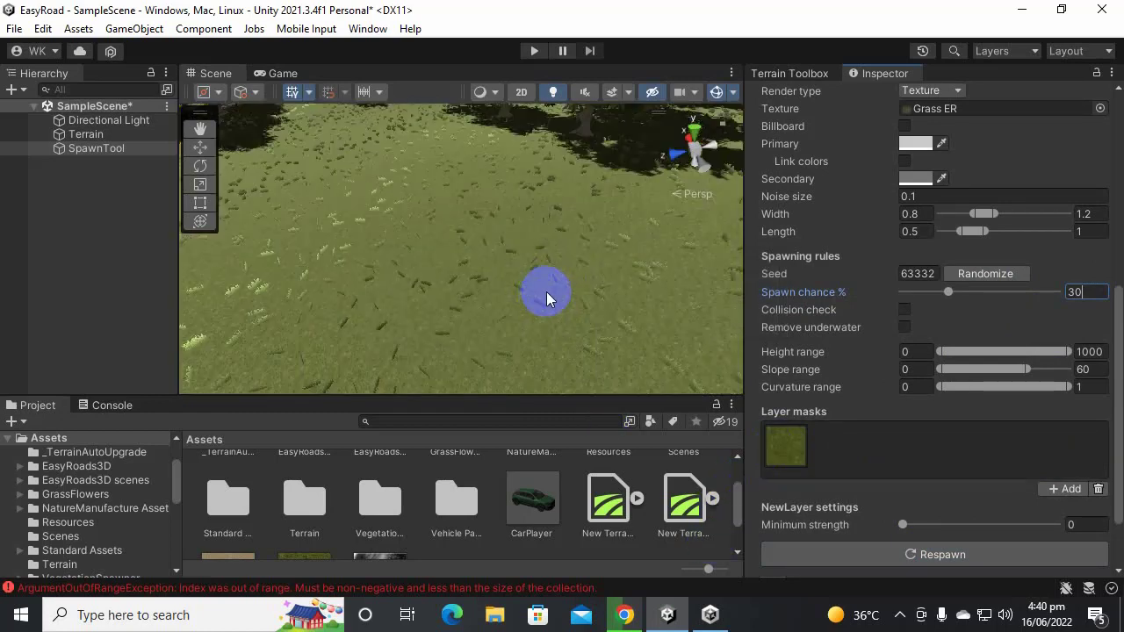
mouse_move(546, 292)
middle_down()
mouse_move(578, 291)
mouse_move(561, 292)
middle_up()
Step: Add a second grass item to the spawner and assign the grassFlower01 texture to it
scroll(927, 355, up, 8)
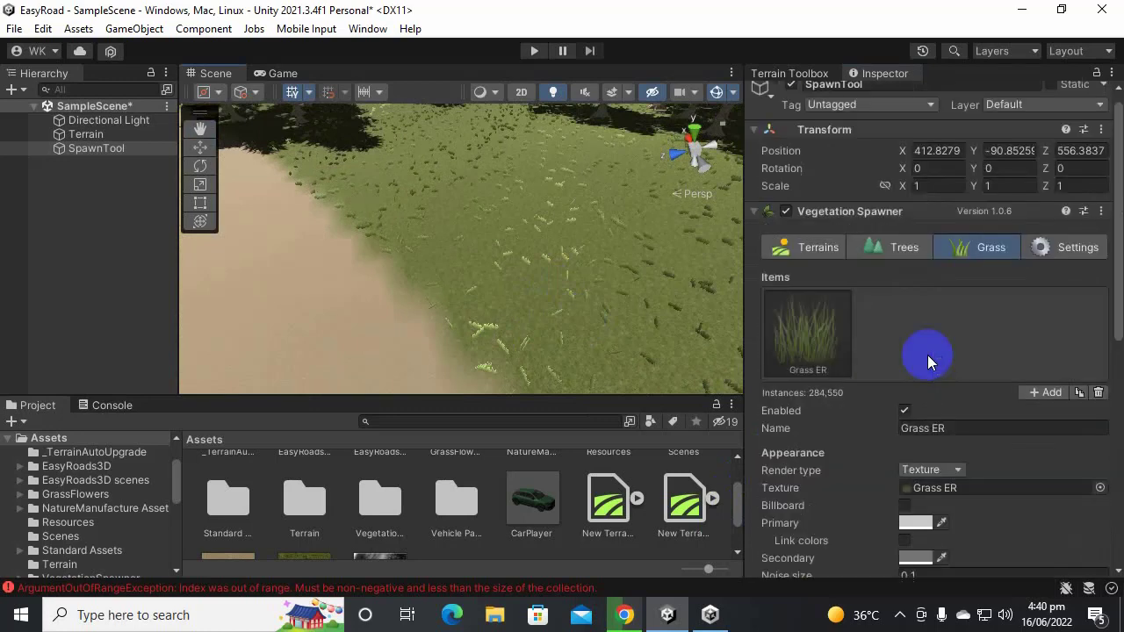
click(1053, 407)
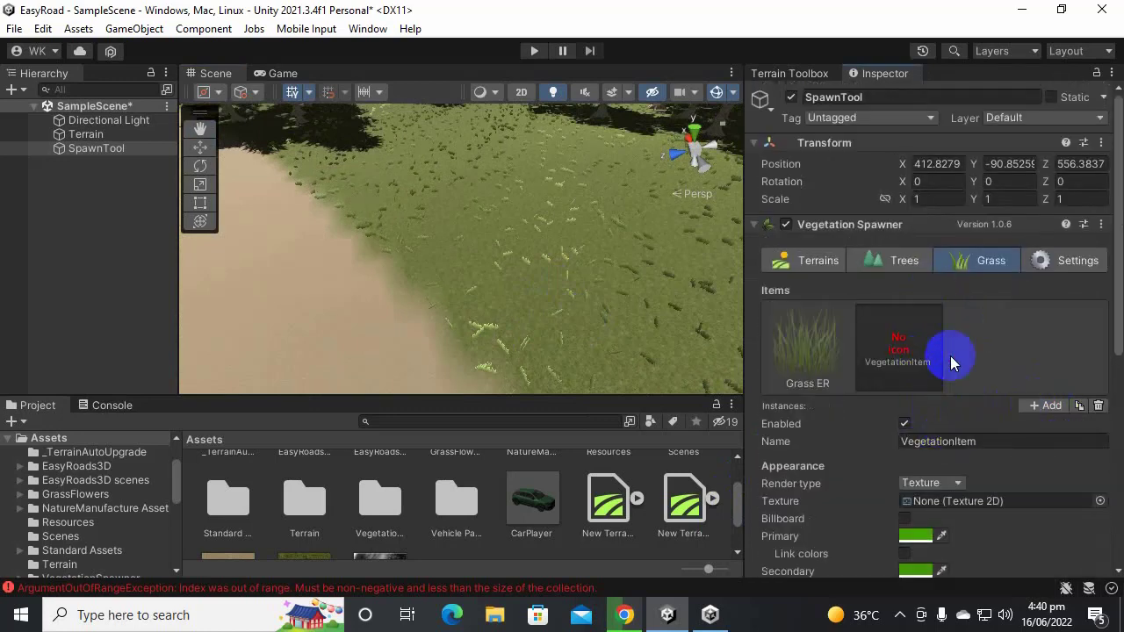
scroll(992, 354, down, 4)
click(1099, 311)
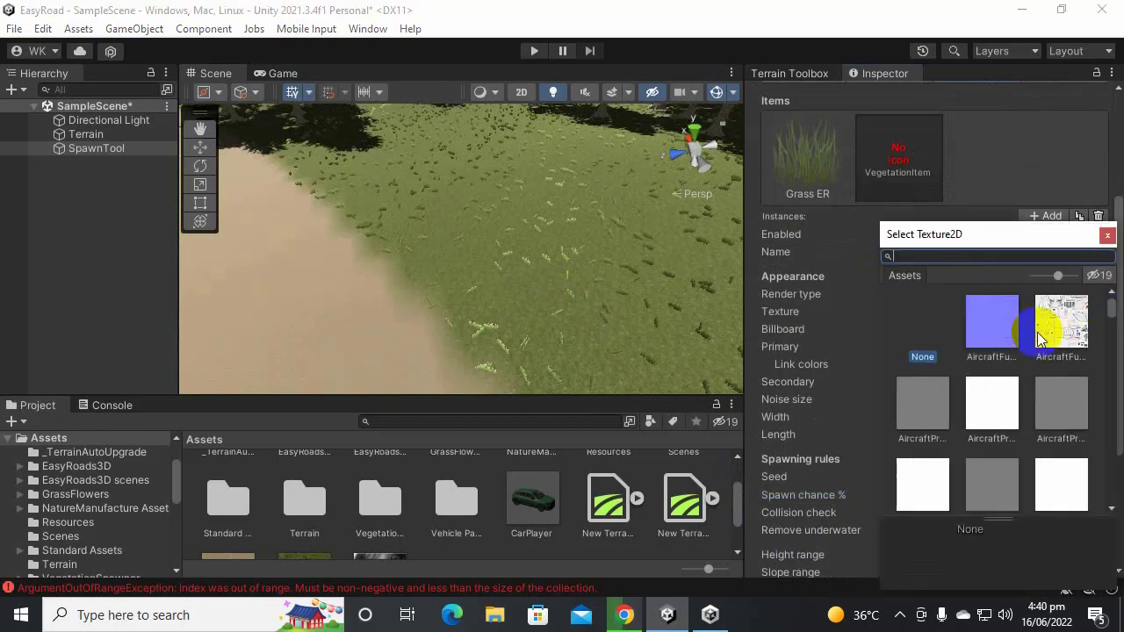
scroll(1016, 364, down, 10)
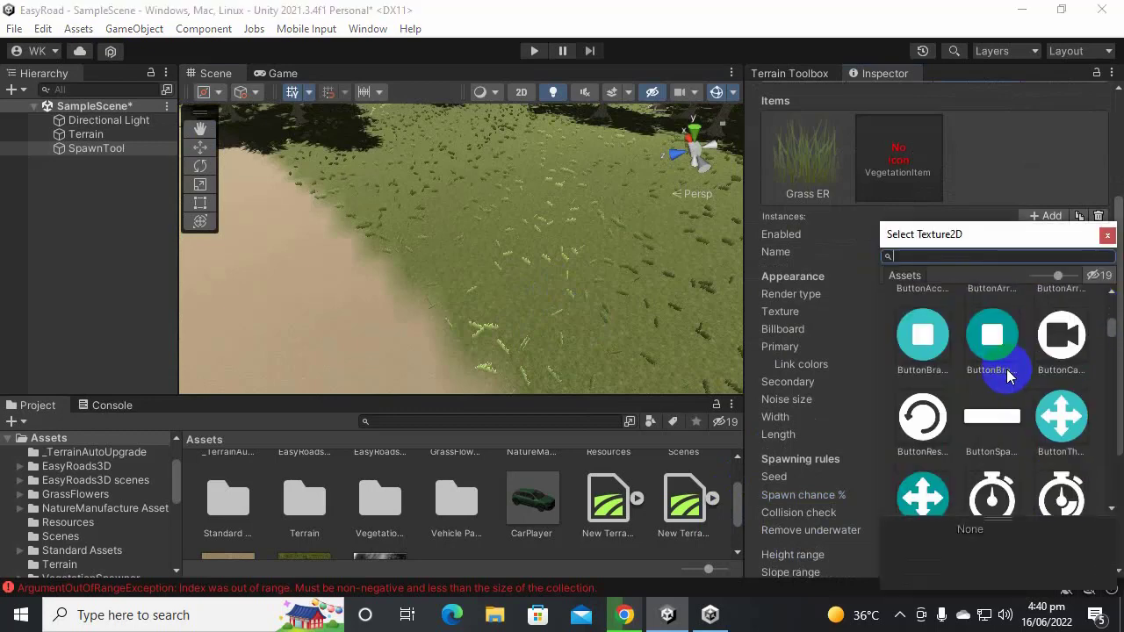
scroll(1007, 375, down, 10)
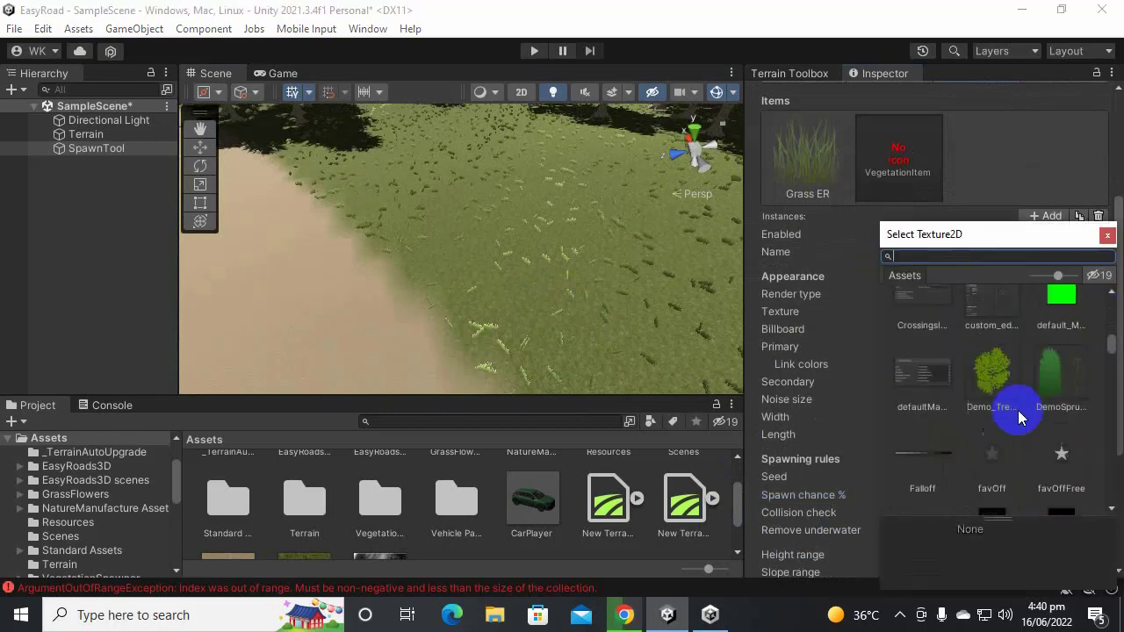
scroll(1019, 410, down, 10)
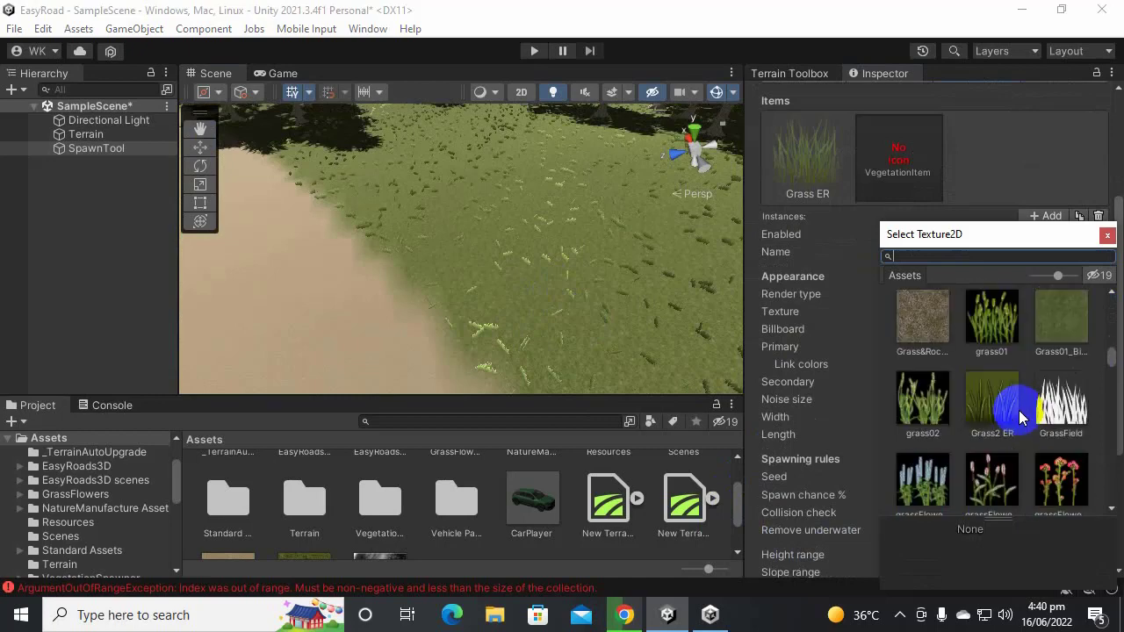
scroll(1018, 412, down, 3)
double_click(920, 390)
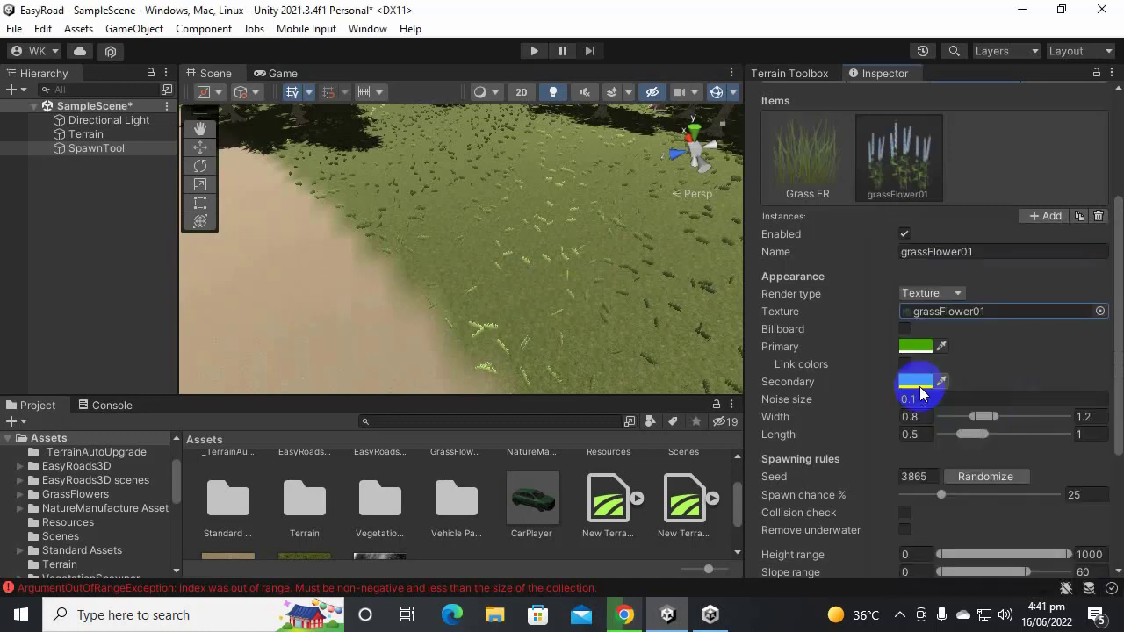
Step: Set the primary colour of grassFlower01 to light grey and its secondary colour to grey B7B7B7
click(916, 346)
mouse_move(996, 321)
mouse_down()
mouse_move(951, 293)
mouse_move(959, 283)
mouse_up()
click(1105, 161)
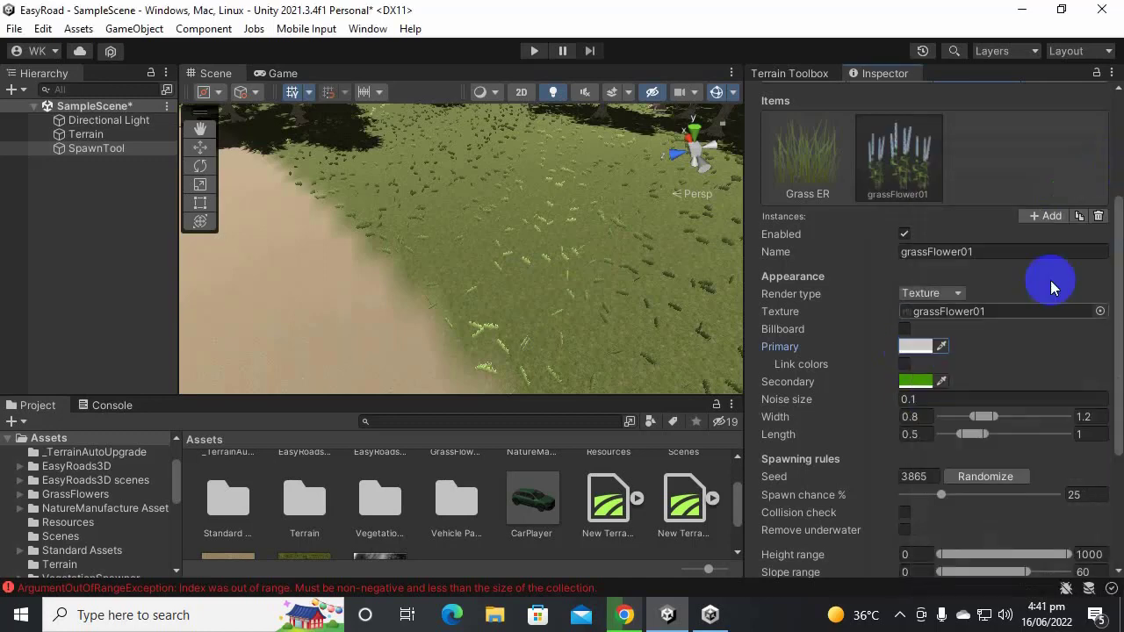
click(928, 382)
drag(992, 356, 932, 295)
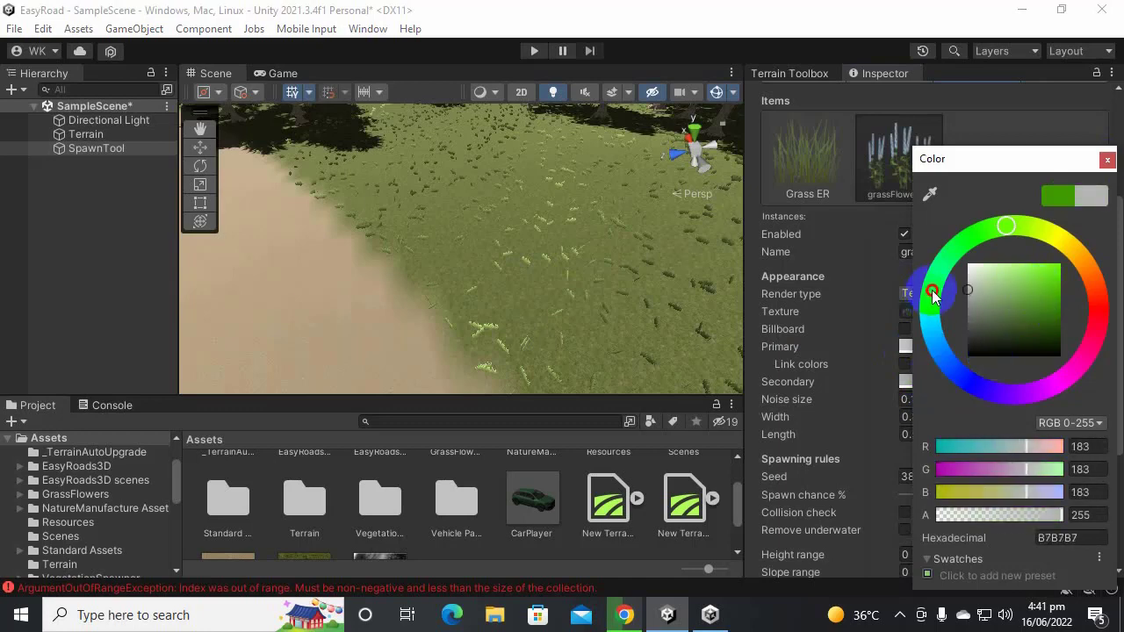
click(1105, 161)
Step: Set the grassFlower01 spawn chance to 30% and respawn the flowers on the terrain
scroll(927, 461, down, 2)
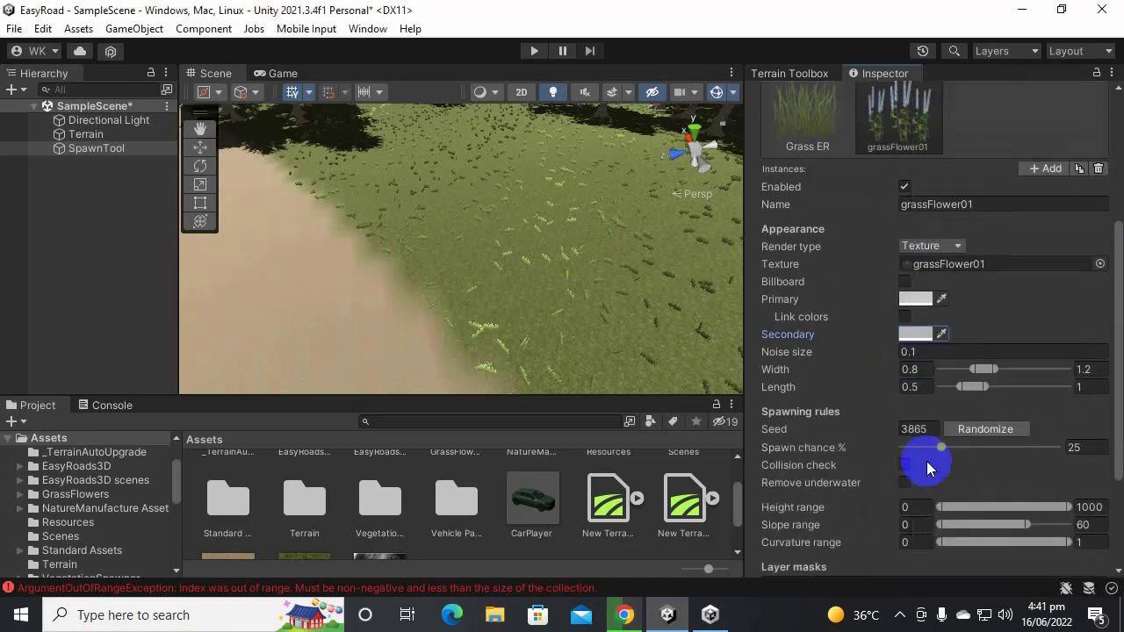
scroll(983, 369, down, 2)
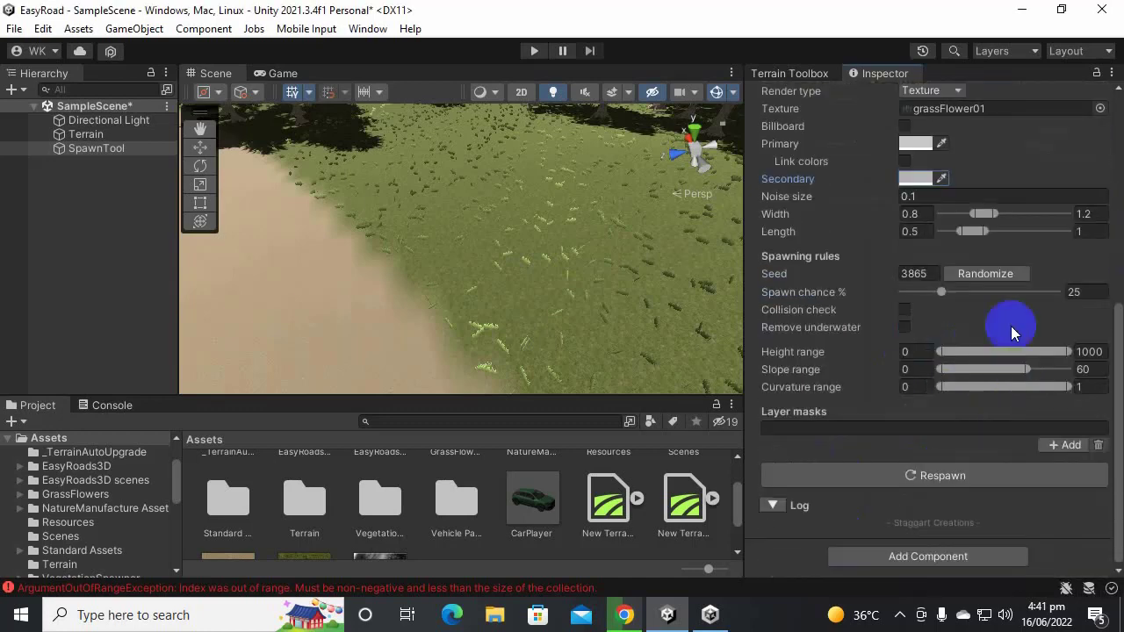
click(1089, 292)
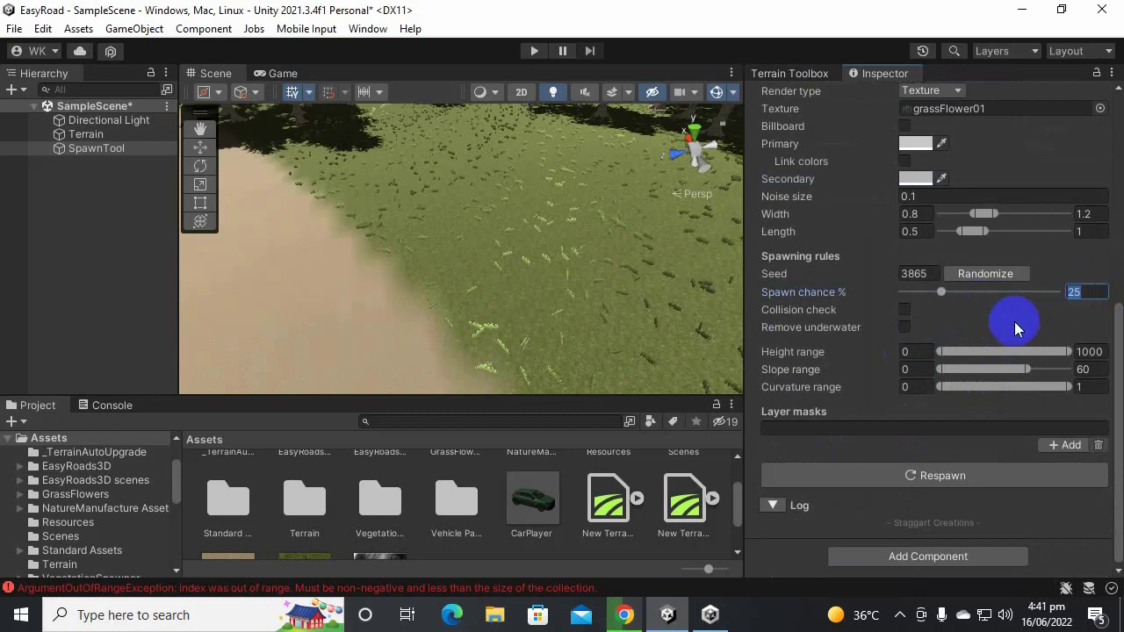
text(30)
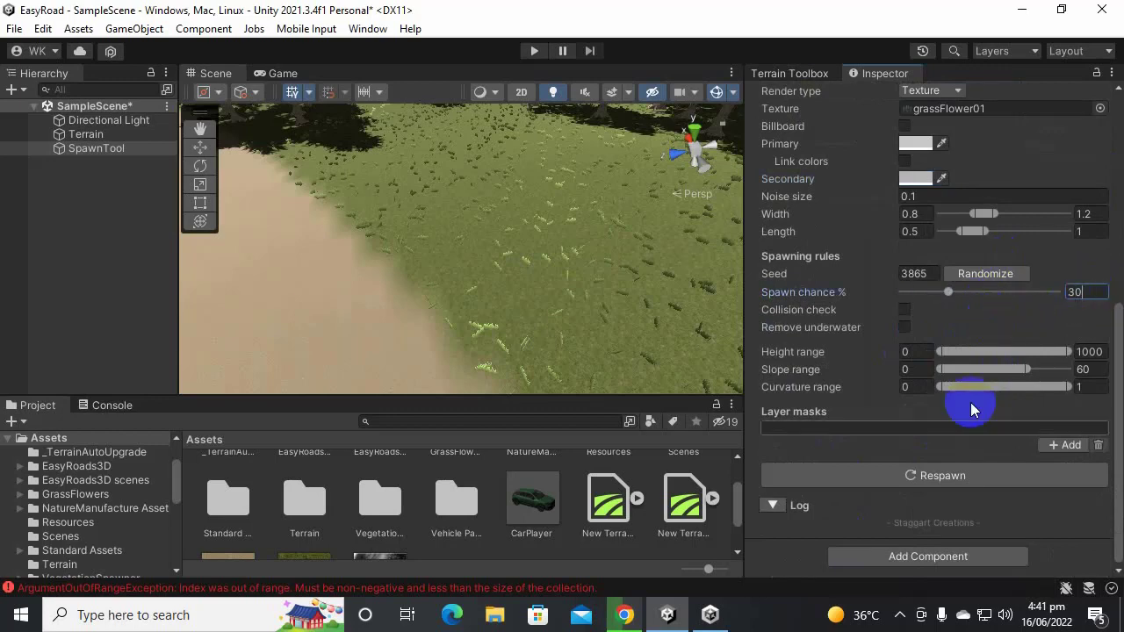
click(929, 472)
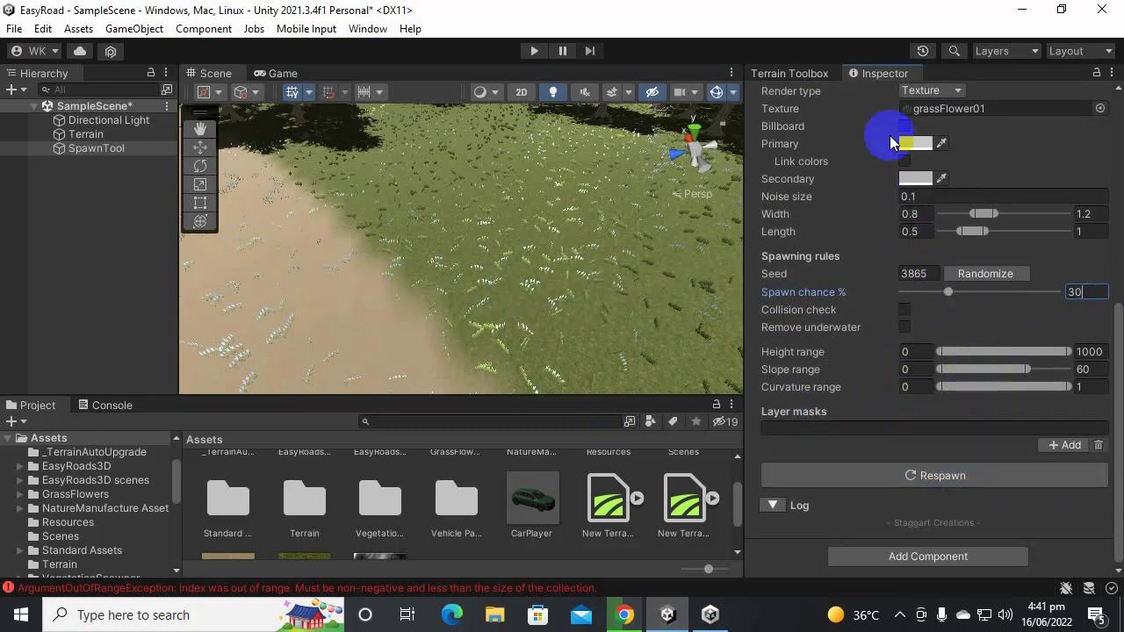
Step: Add NewLayer as a layer mask for grassFlower01 and respawn the flowers
click(1069, 444)
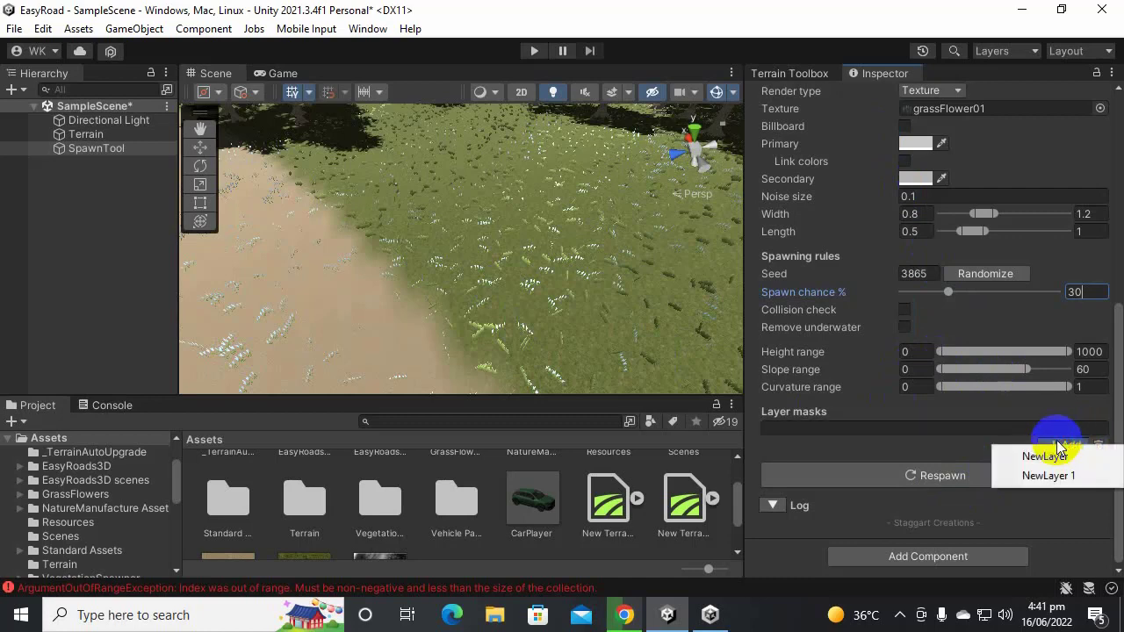
click(1047, 454)
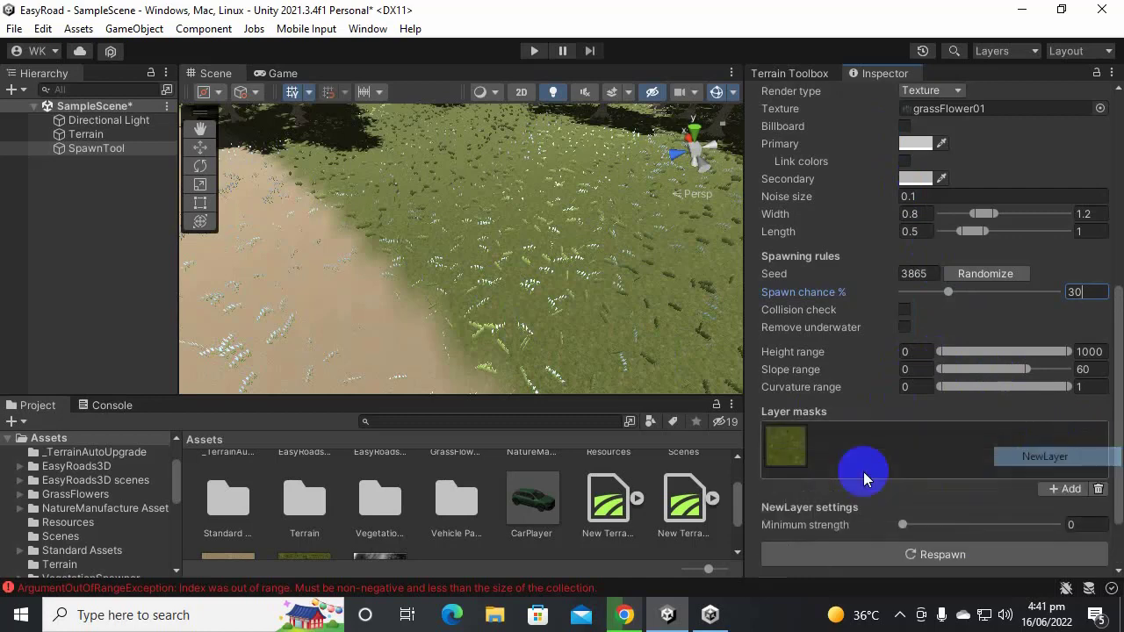
click(865, 549)
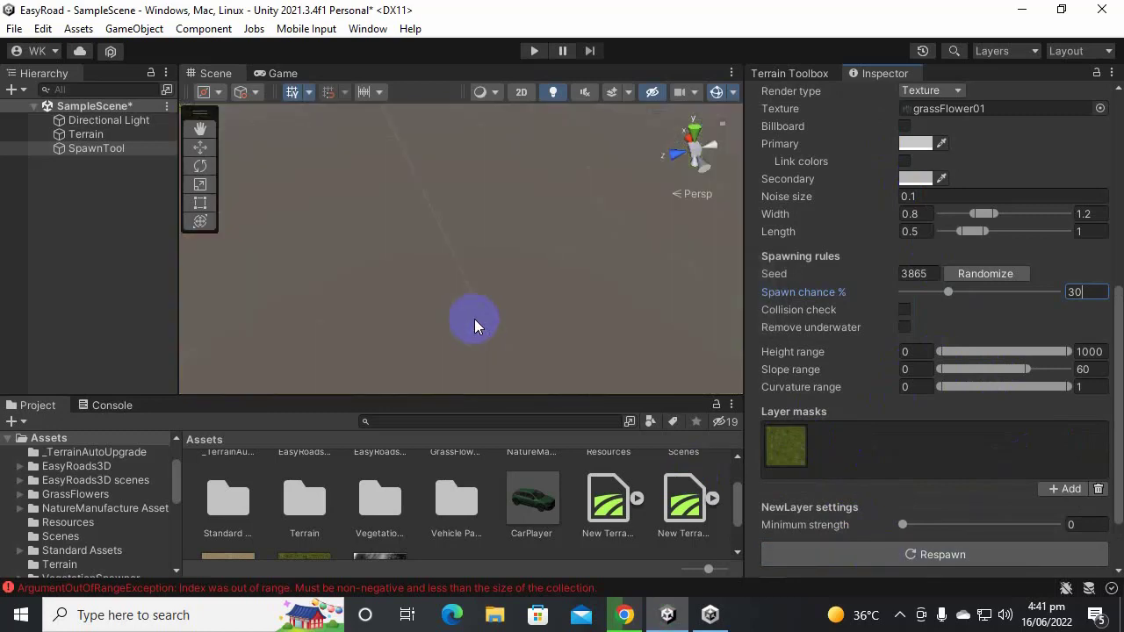
Step: Run the scene in Play mode to inspect the spawned vegetation, stop it and enlarge the Game view
click(535, 51)
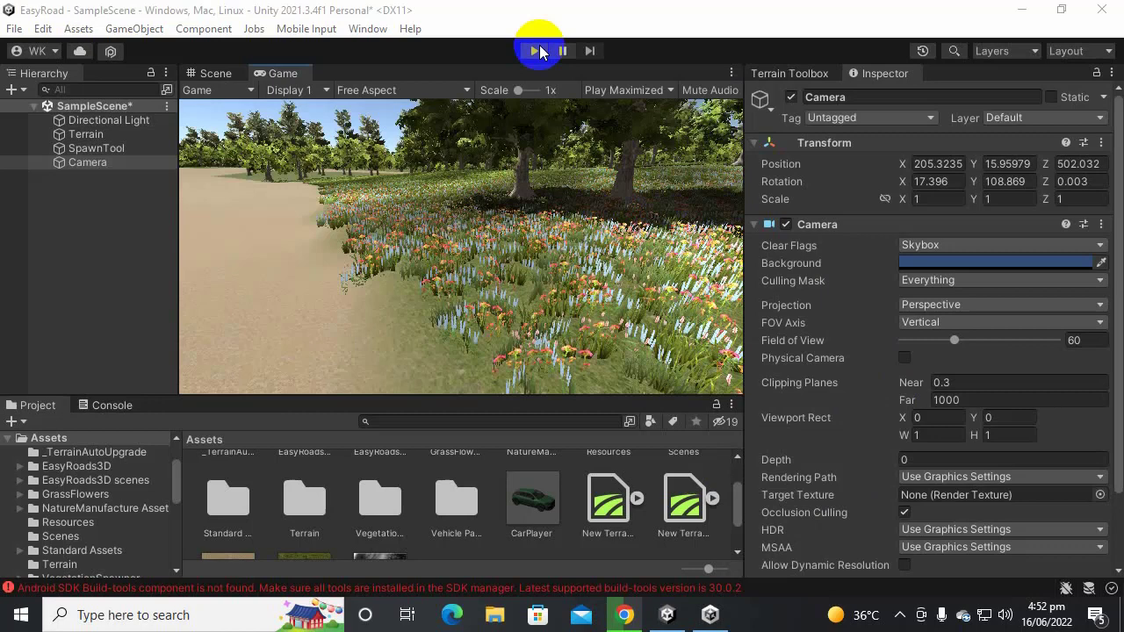
click(537, 51)
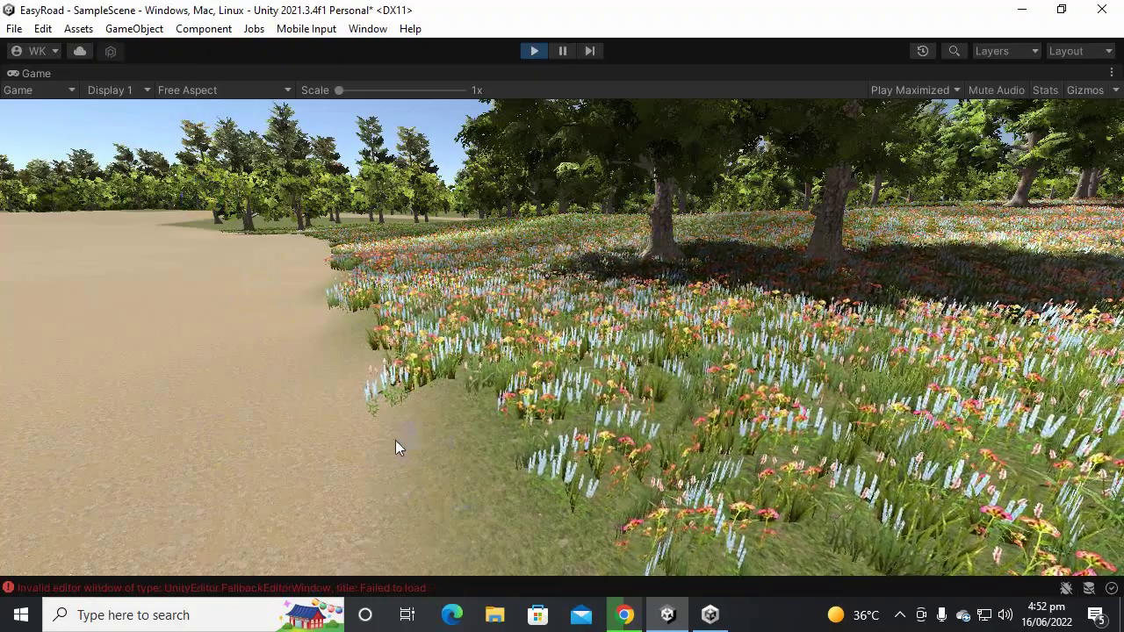
click(535, 51)
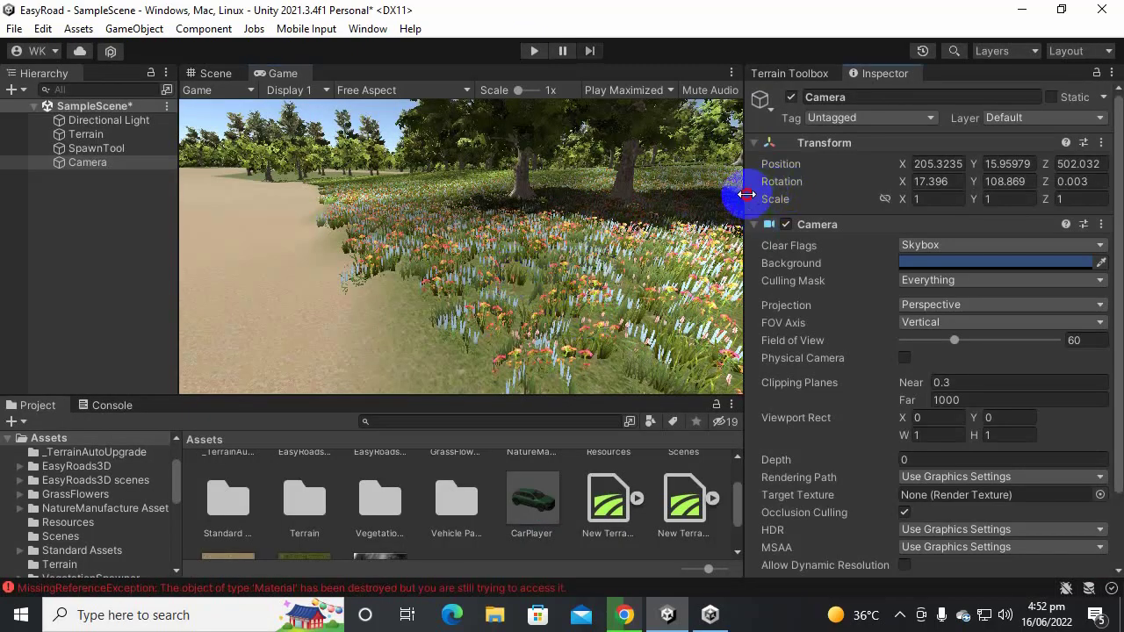
drag(746, 193, 887, 185)
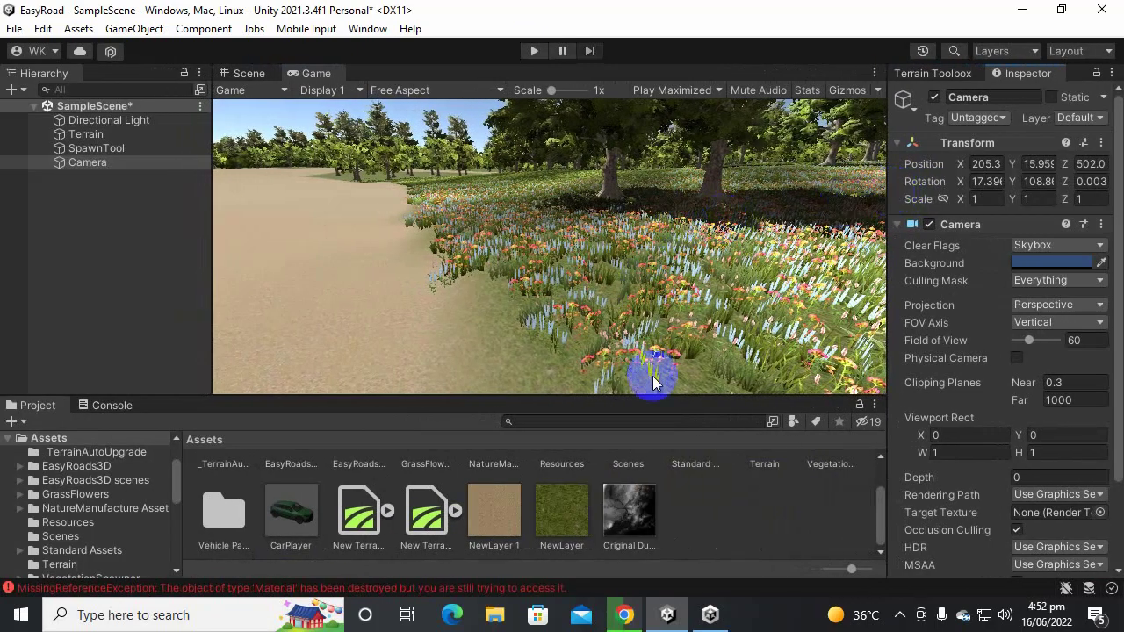
drag(652, 397, 650, 419)
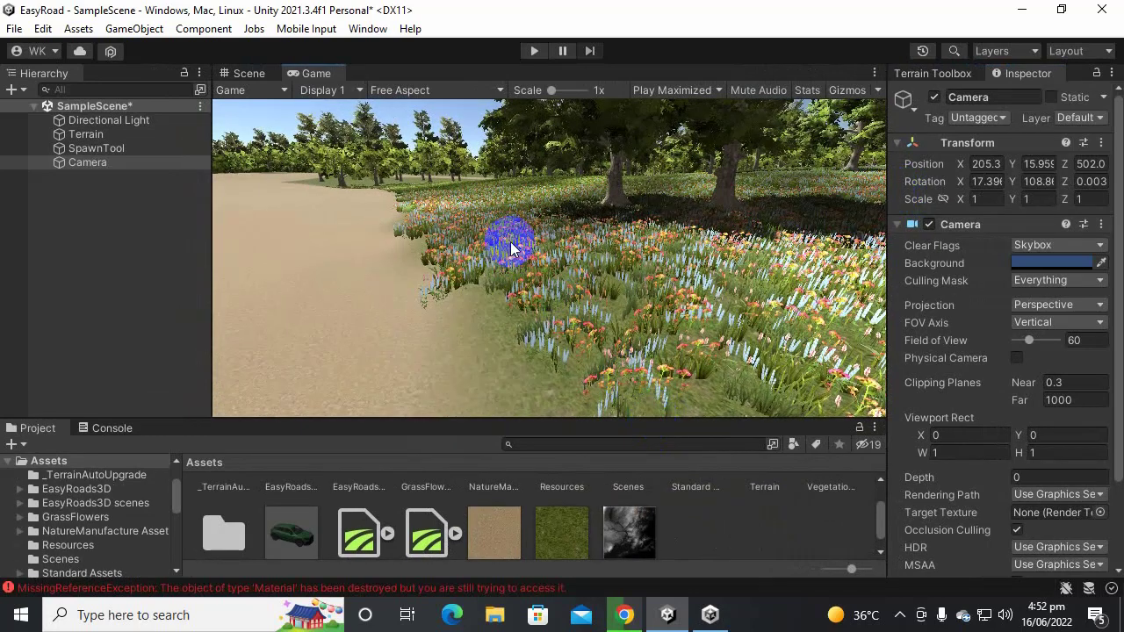